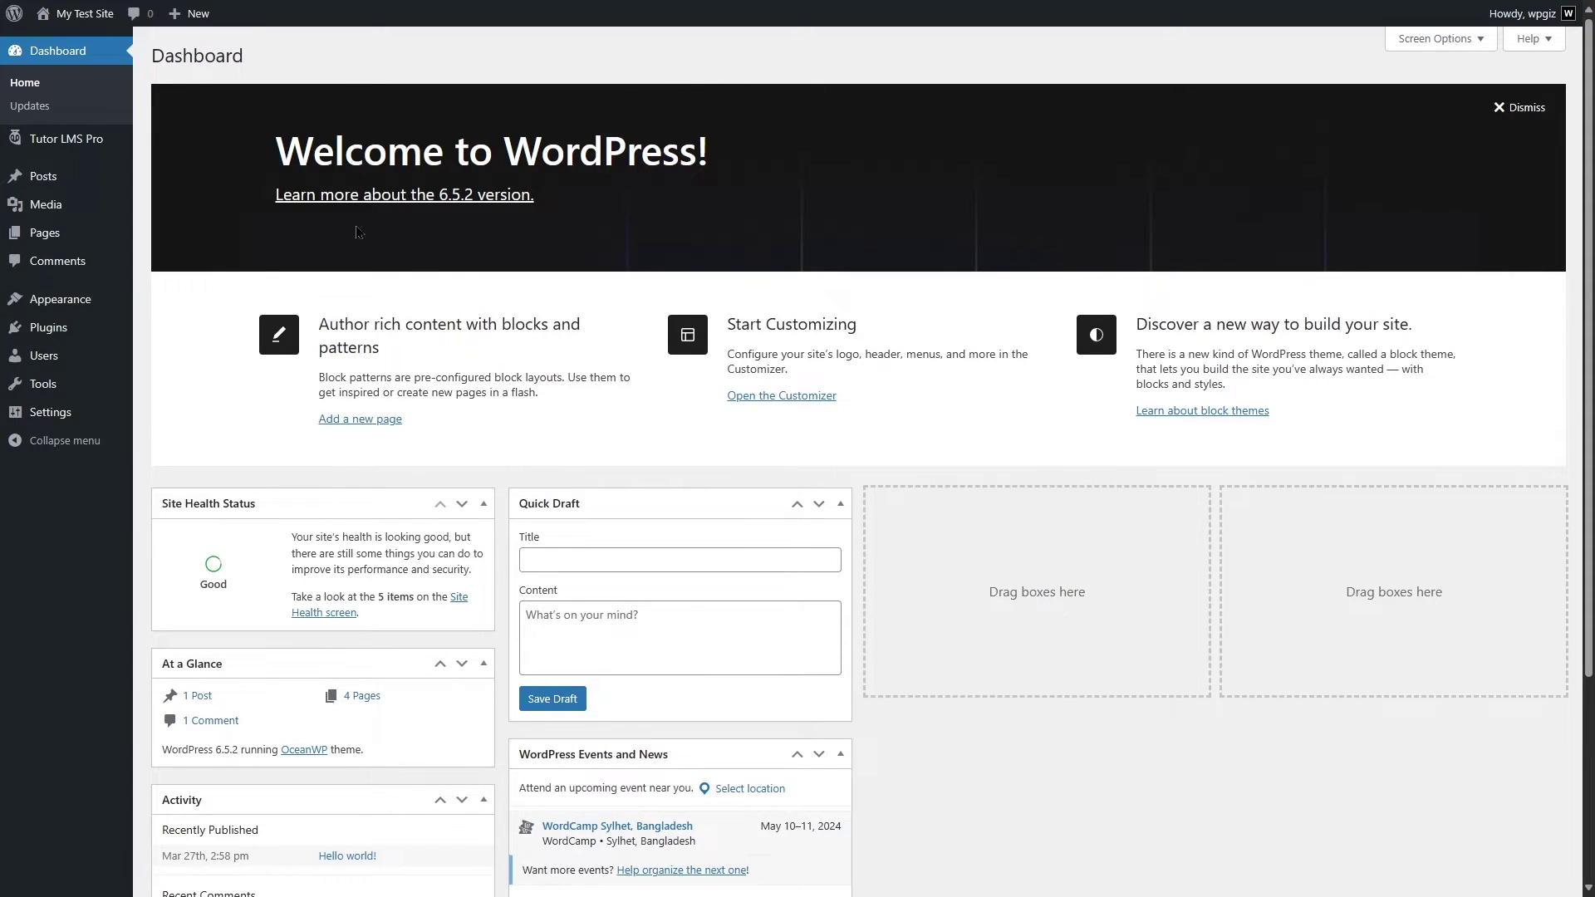
- Enable the Content Drip add-on among the Tutor LMS Pro add-ons
mouse_move(54, 148)
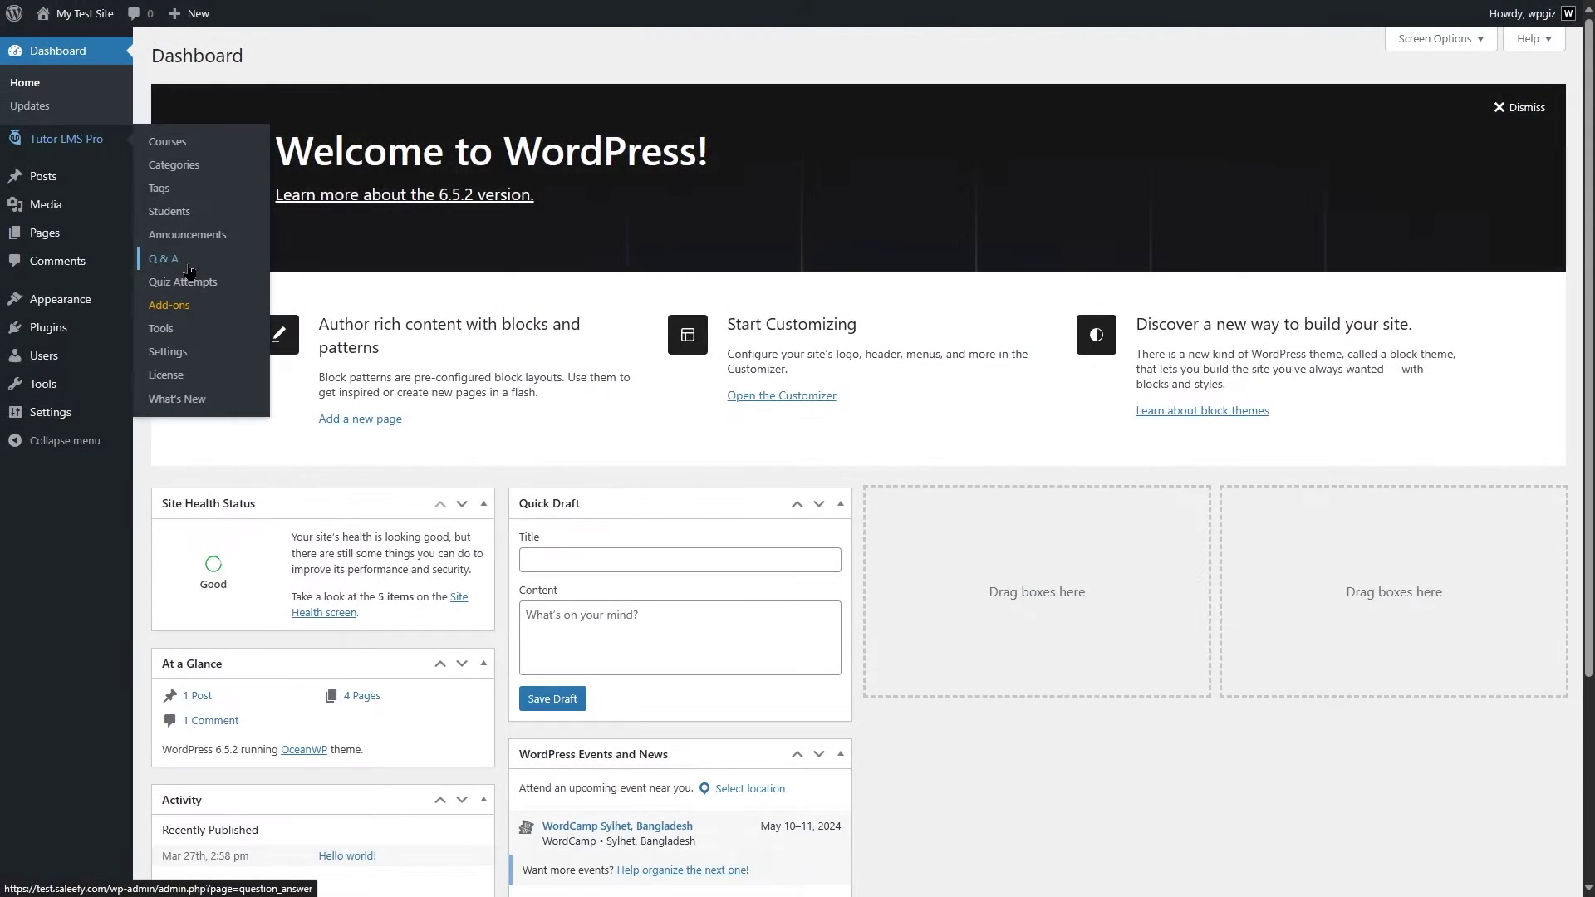
left_click(173, 307)
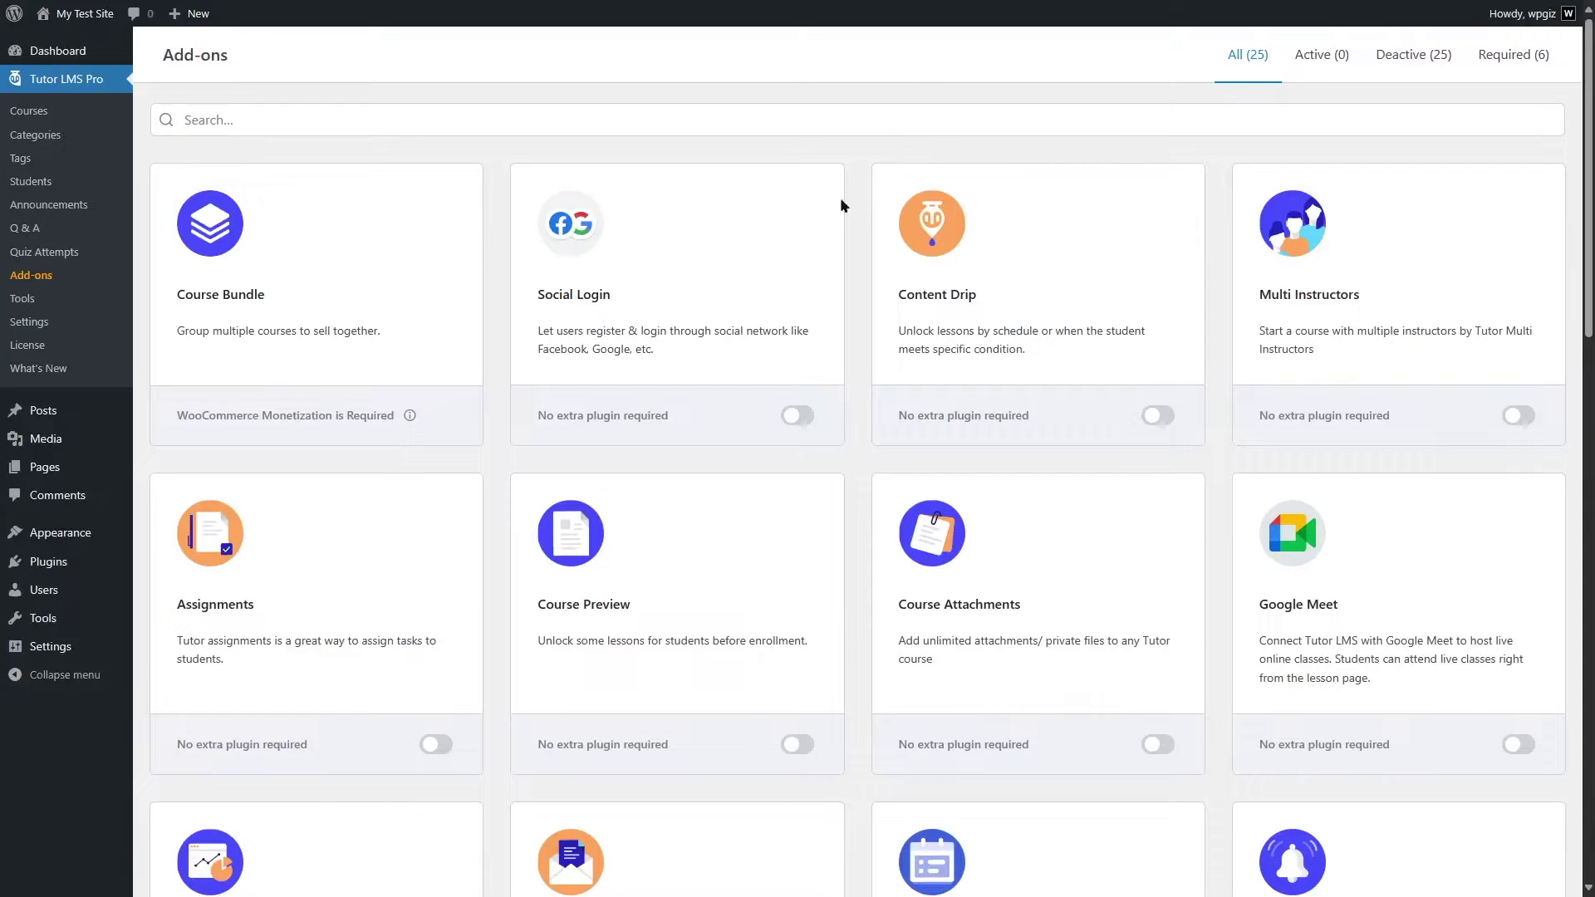
scroll(932, 410, "down", 15)
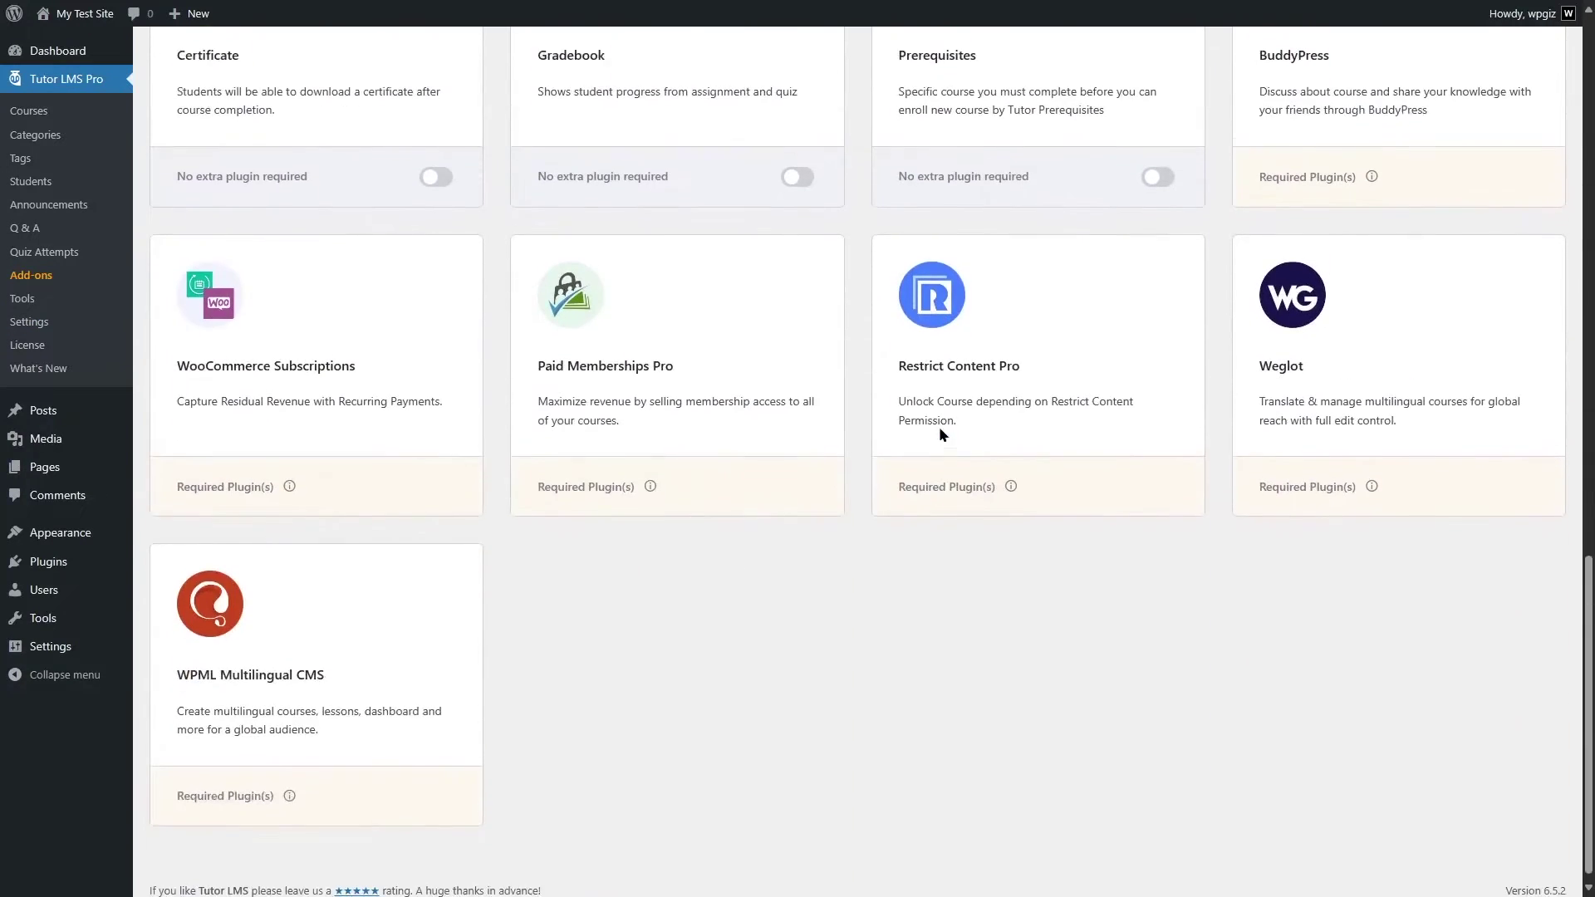
scroll(941, 430, "up", 15)
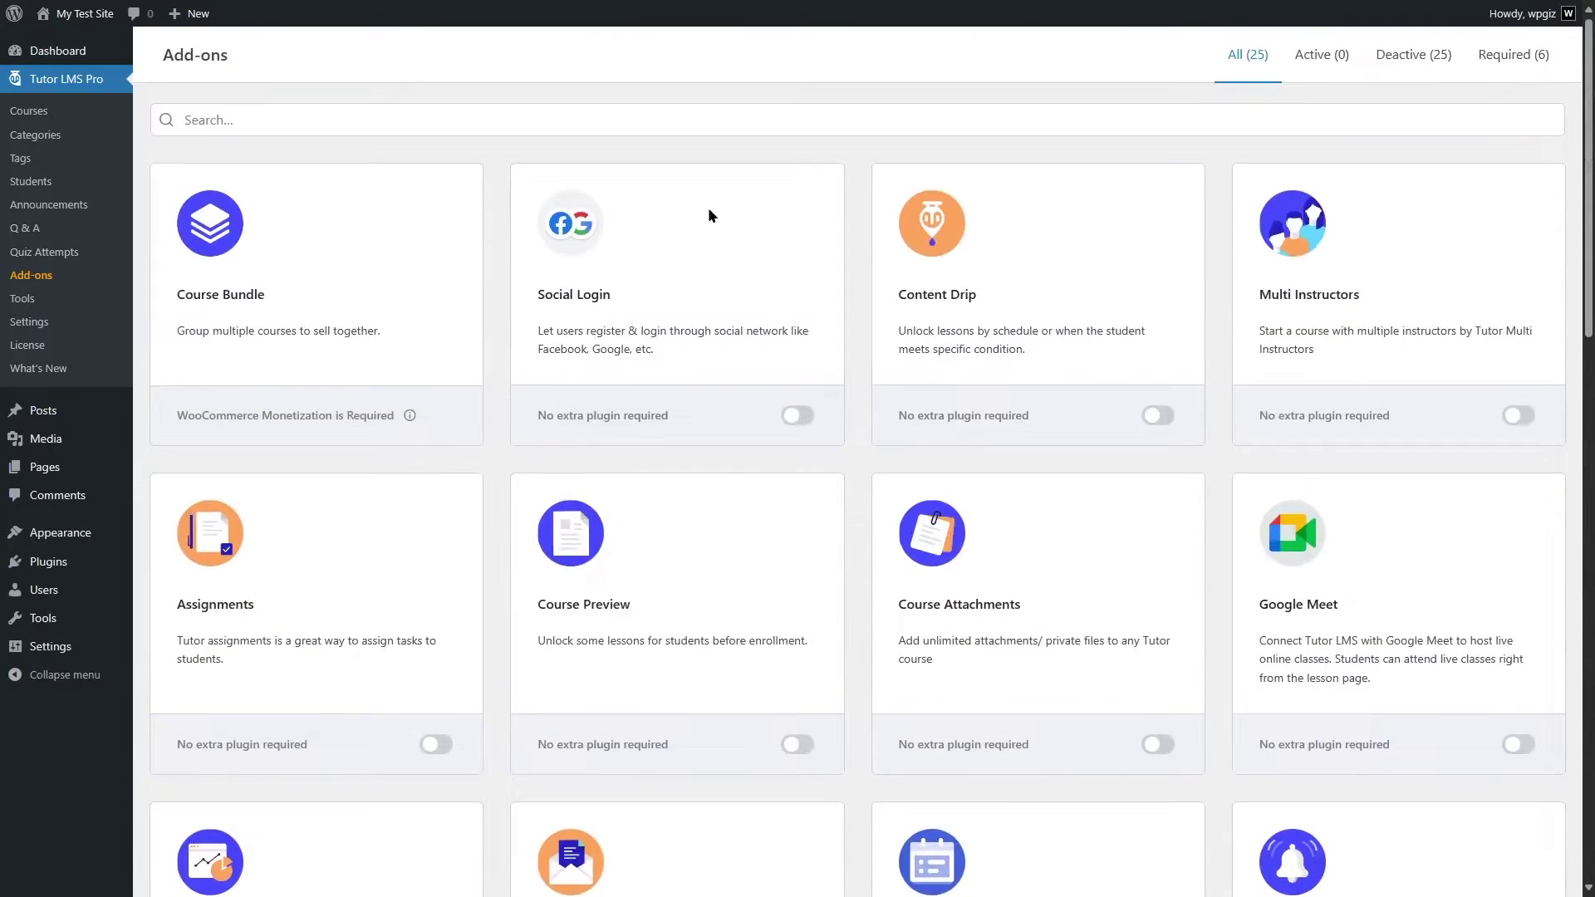
left_click(1157, 416)
- Open the course "Web Development with WordPress" from the Tutor LMS Pro course list for editing
left_click(94, 119)
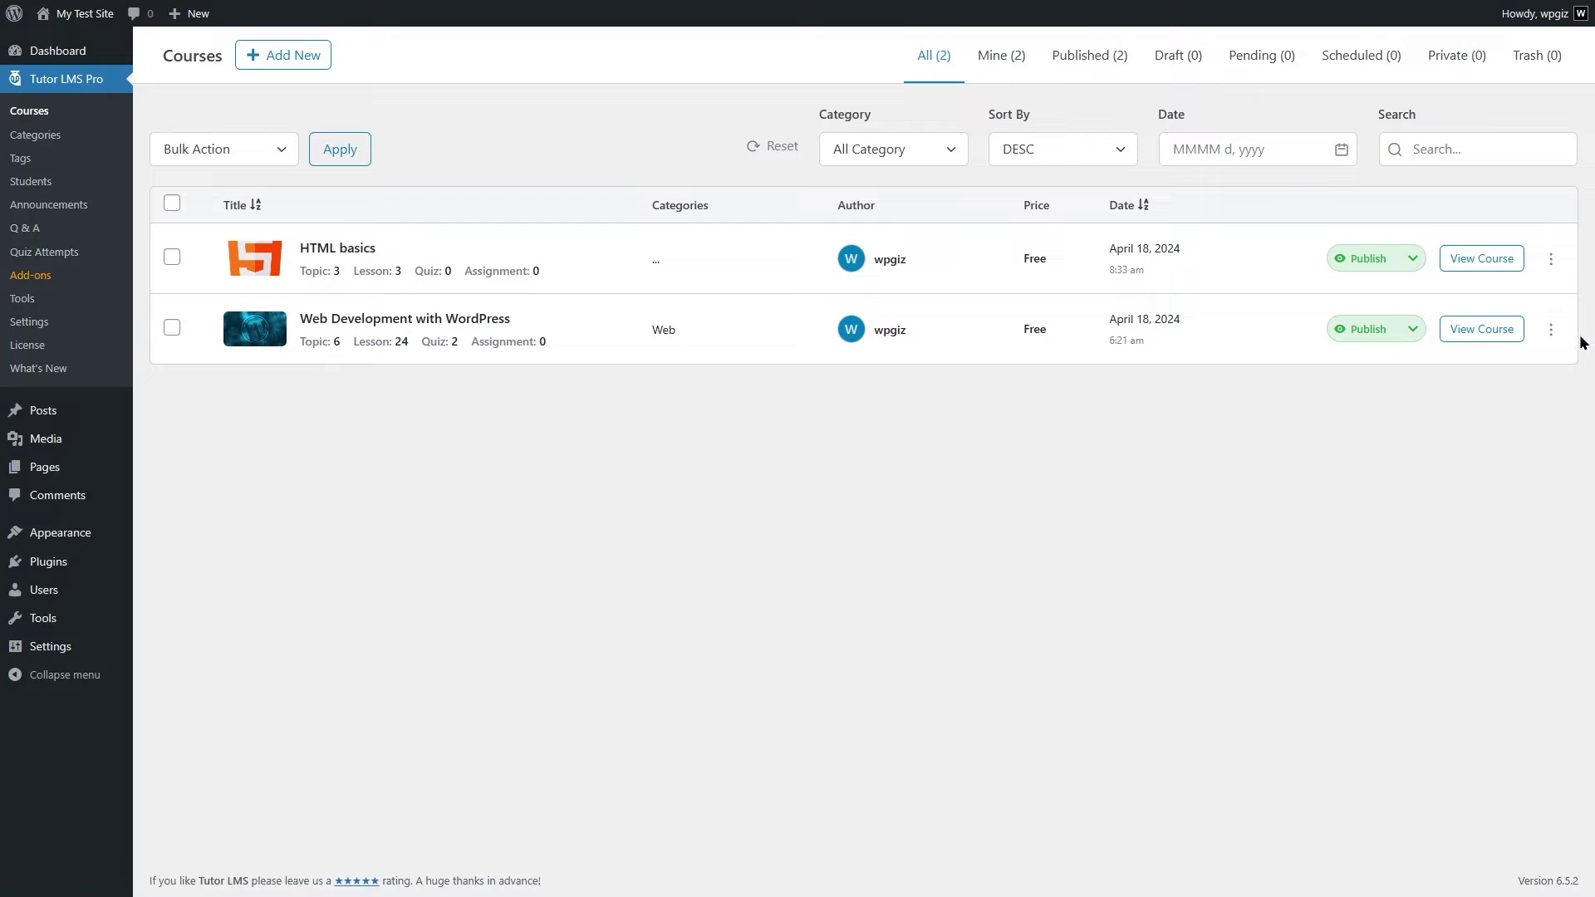
left_click(1551, 331)
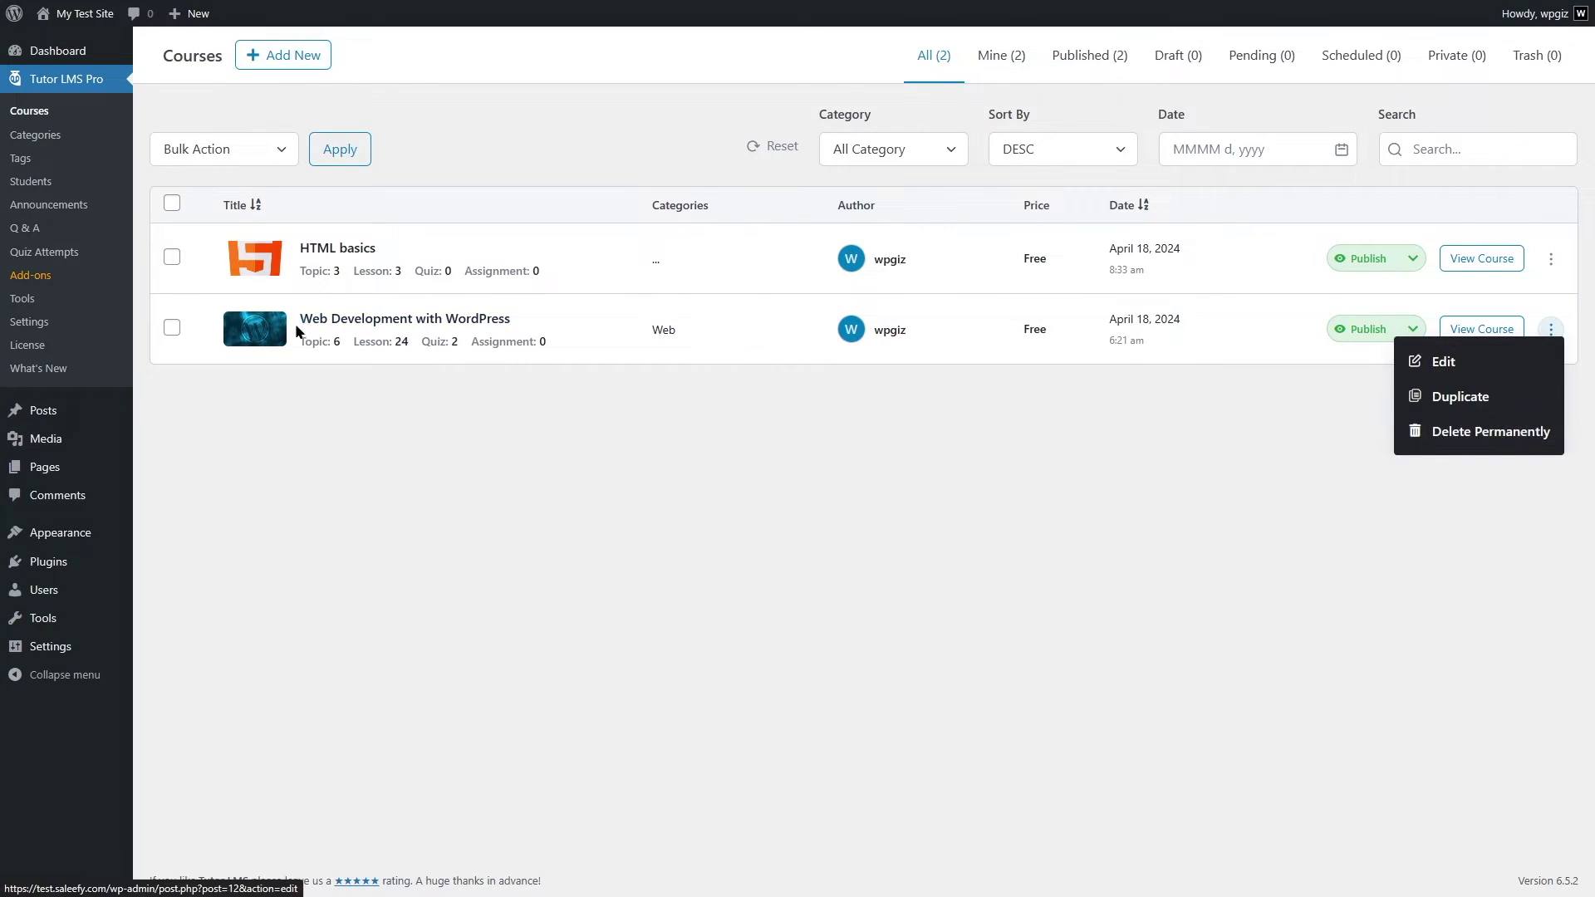
left_click(1450, 359)
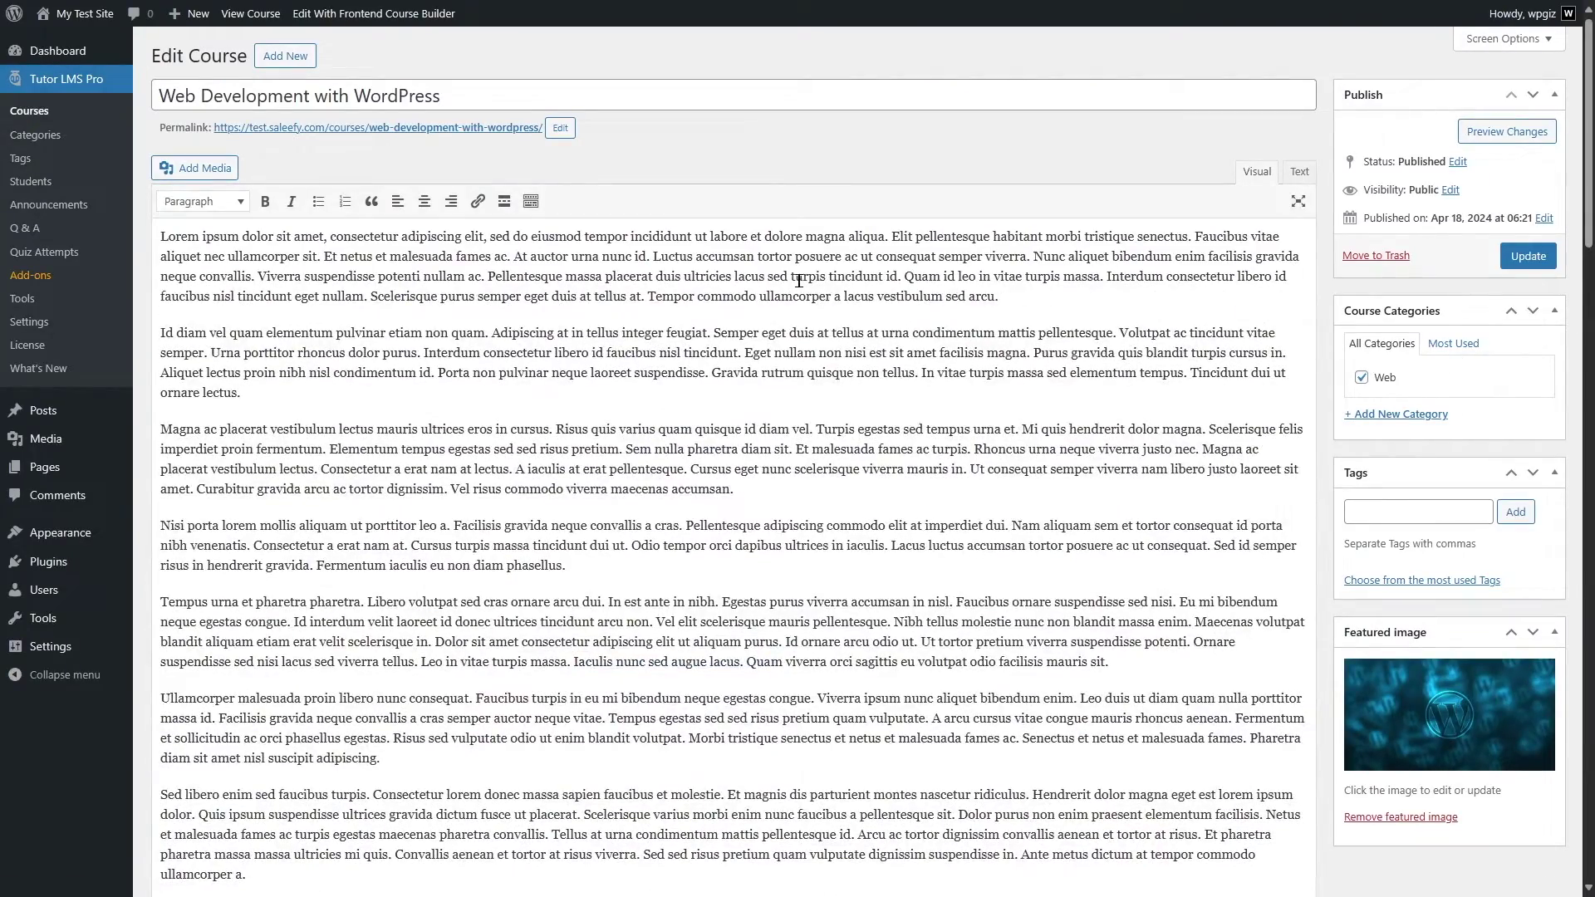
- Enable content drip in the course settings with the type "Schedule course contents by date"
scroll(798, 280, "down", 12)
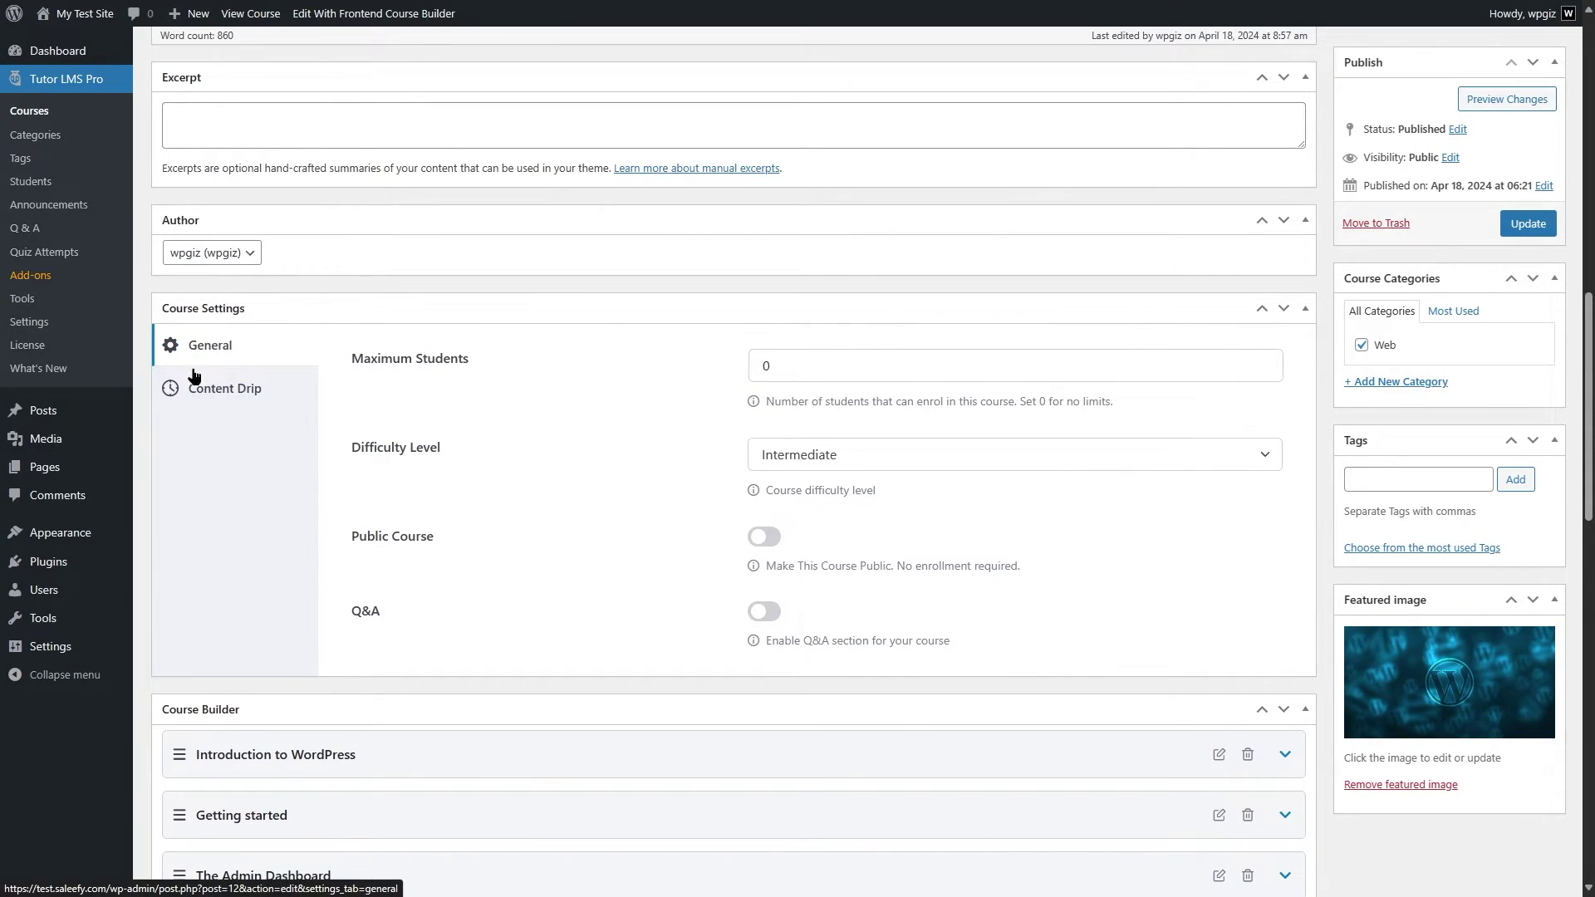
left_click(234, 392)
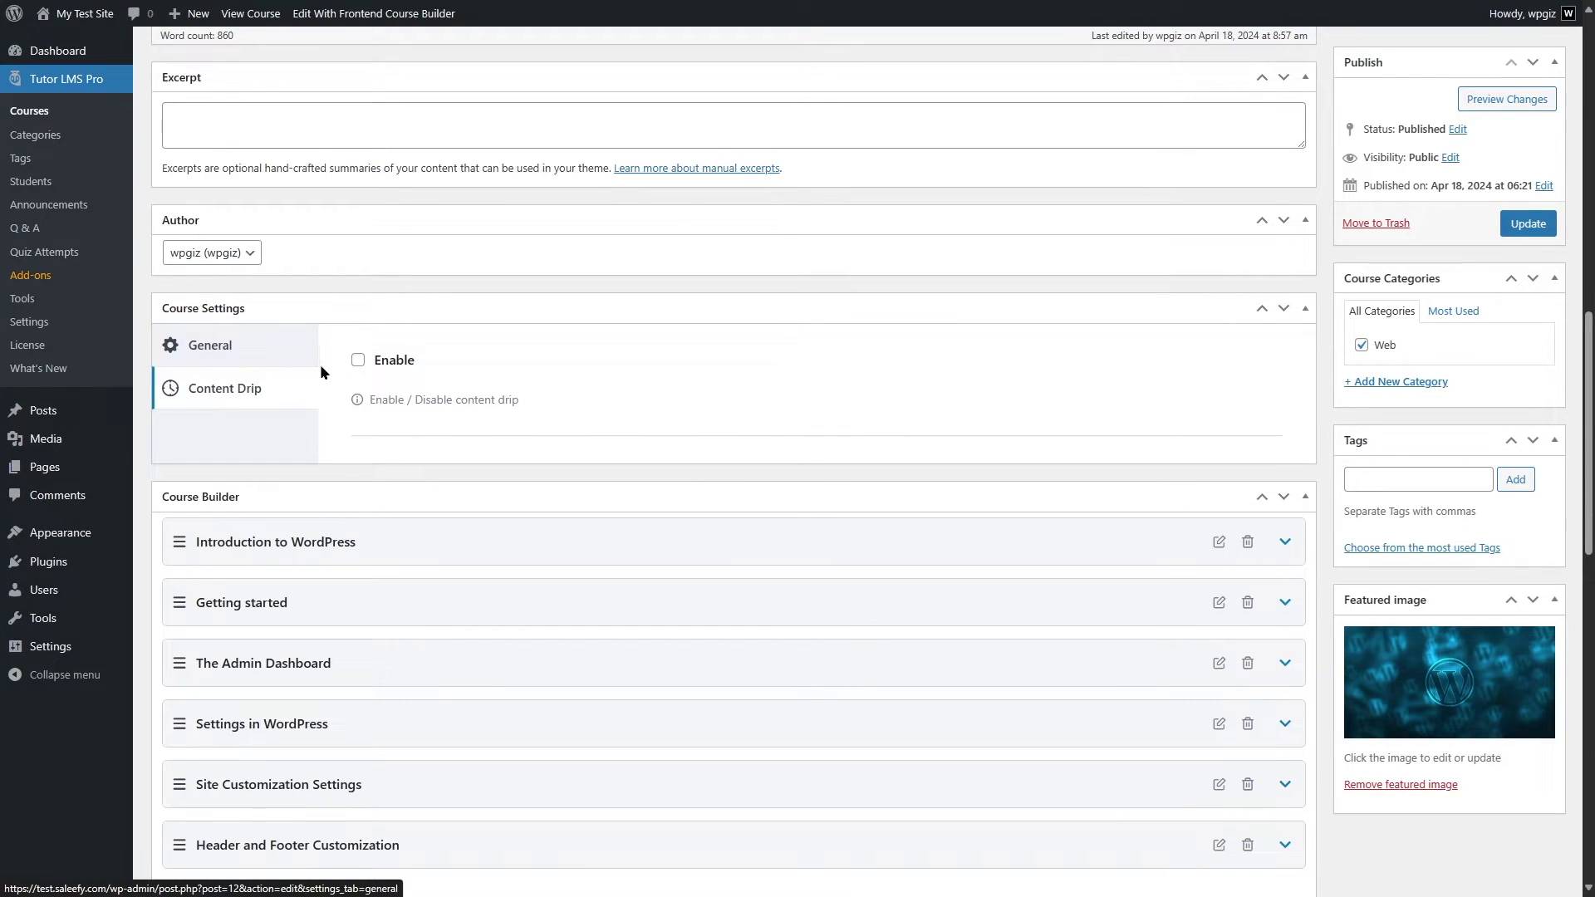
left_click(358, 362)
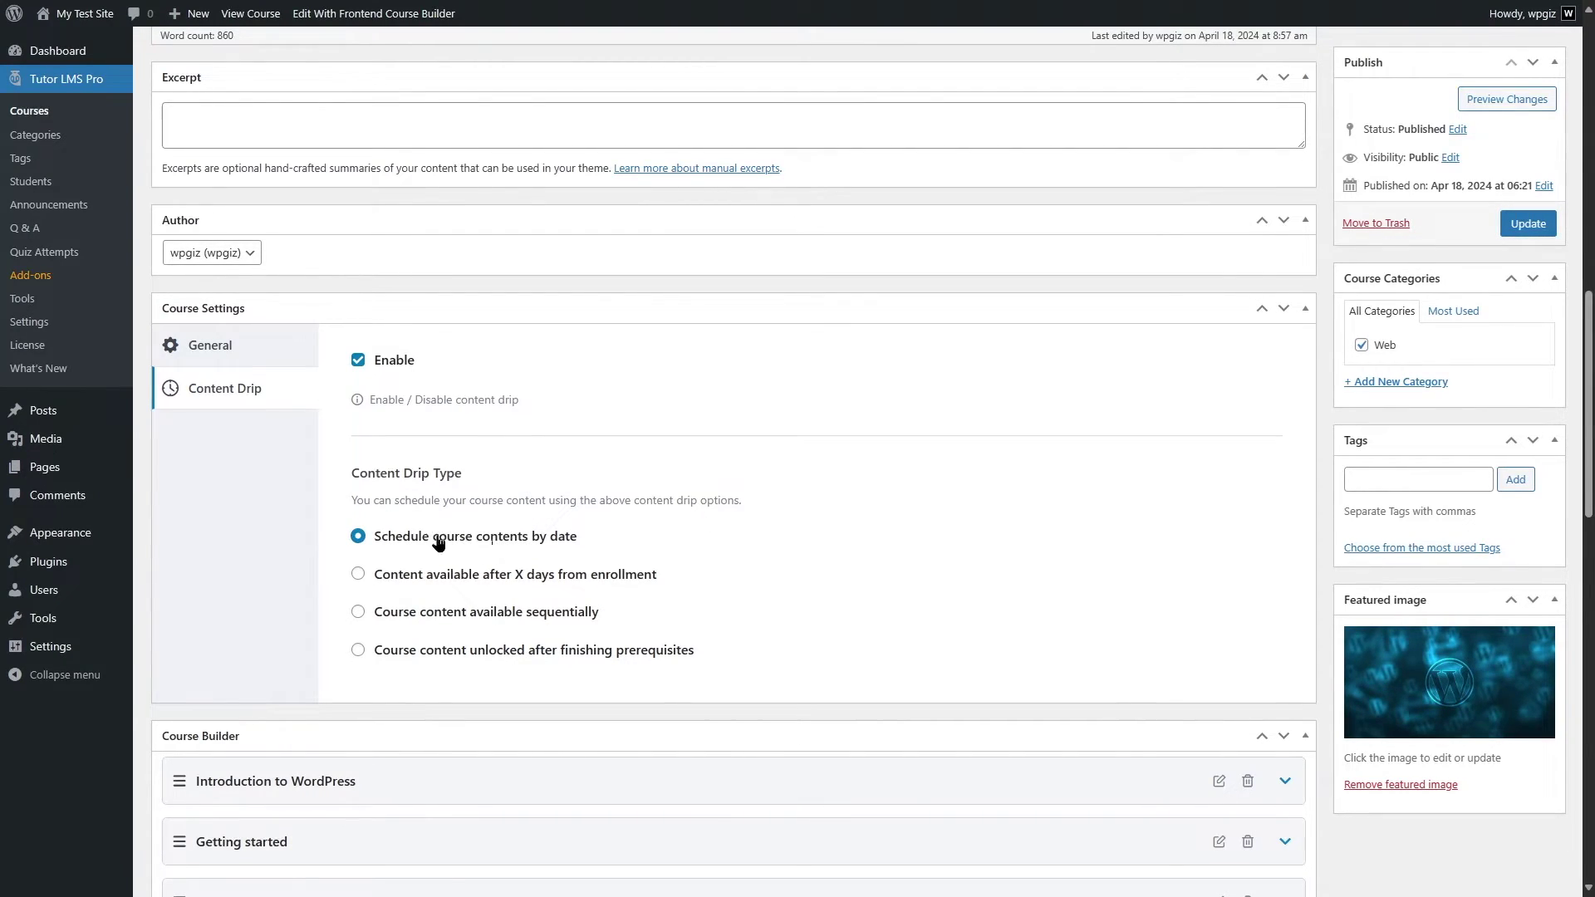
- Set the unlocking date of Lesson 2 in the "Introduction to WordPress" topic to April 21, 2024 and update the lesson
scroll(831, 569, "down", 2)
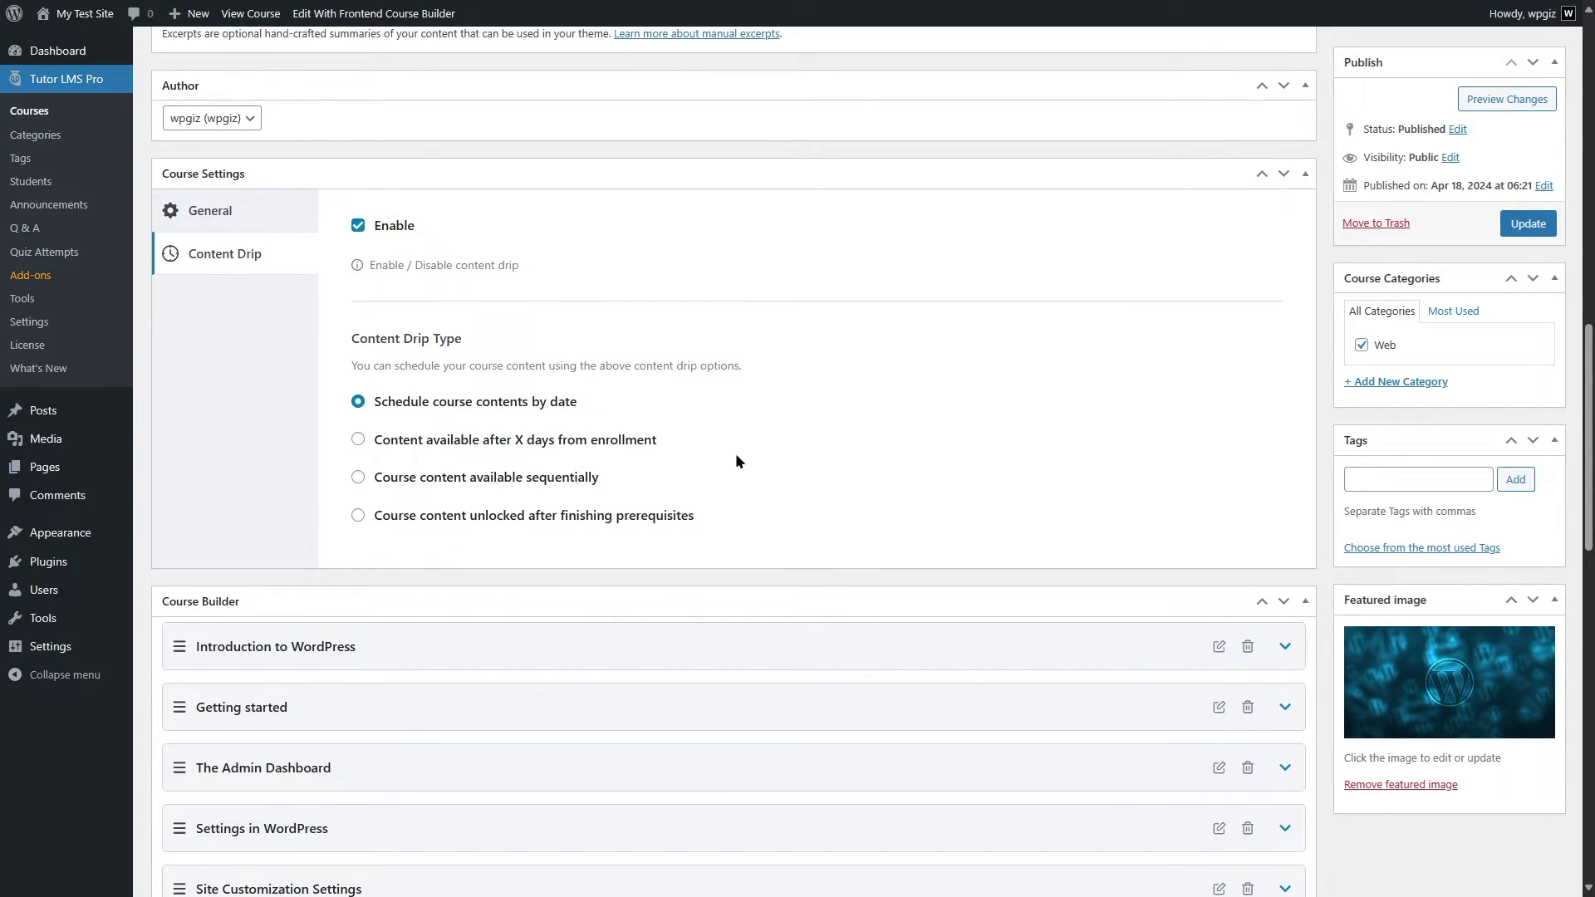
scroll(691, 467, "down", 3)
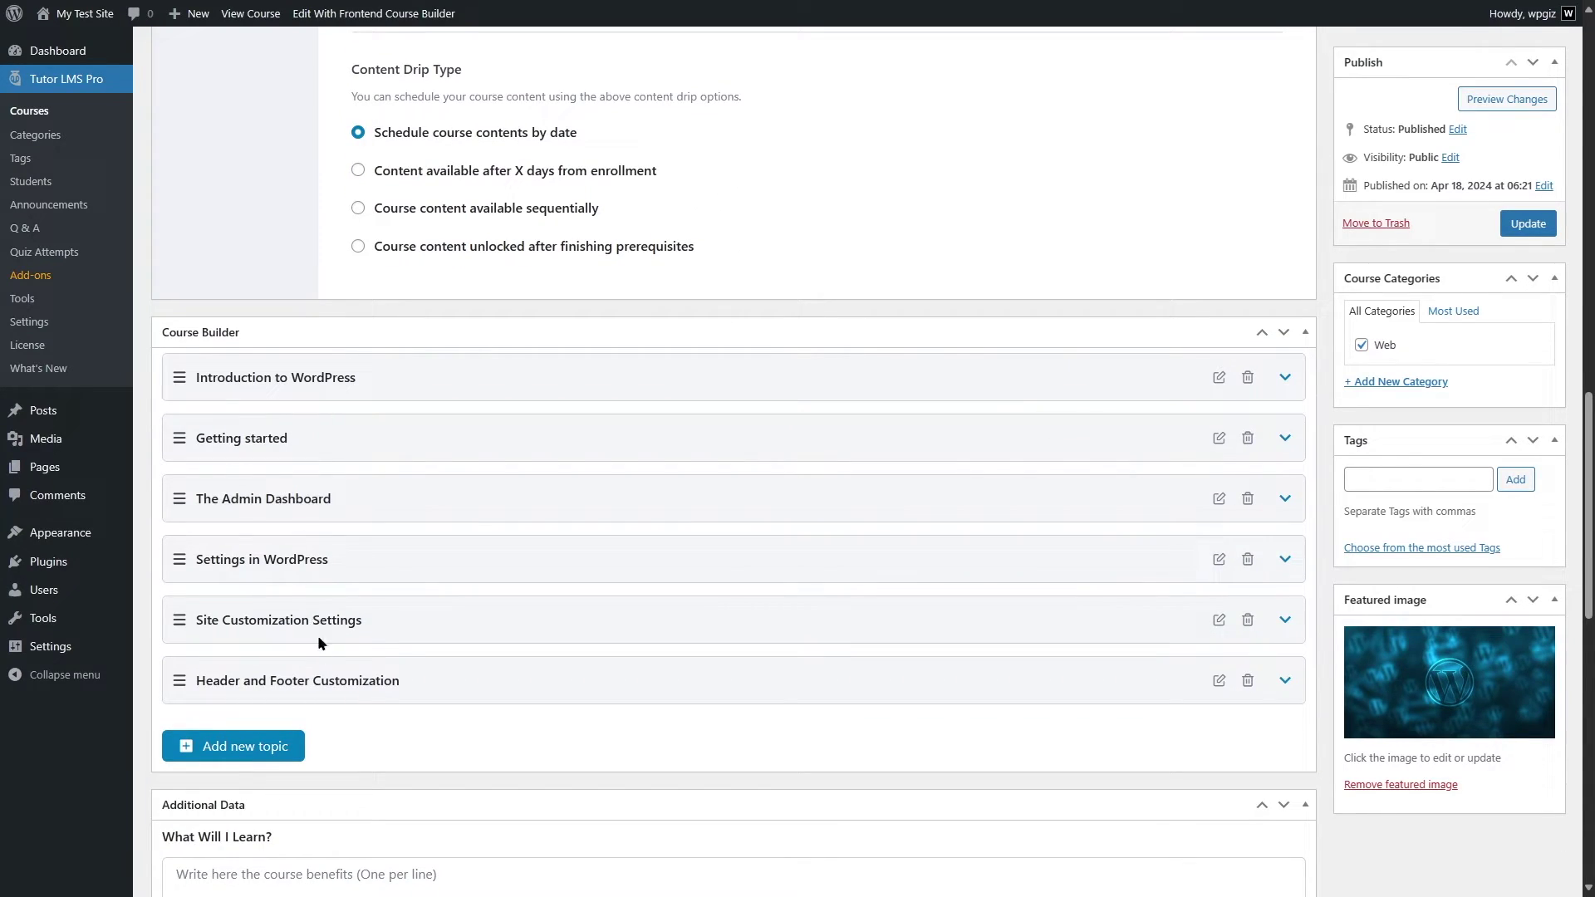
left_click(1285, 381)
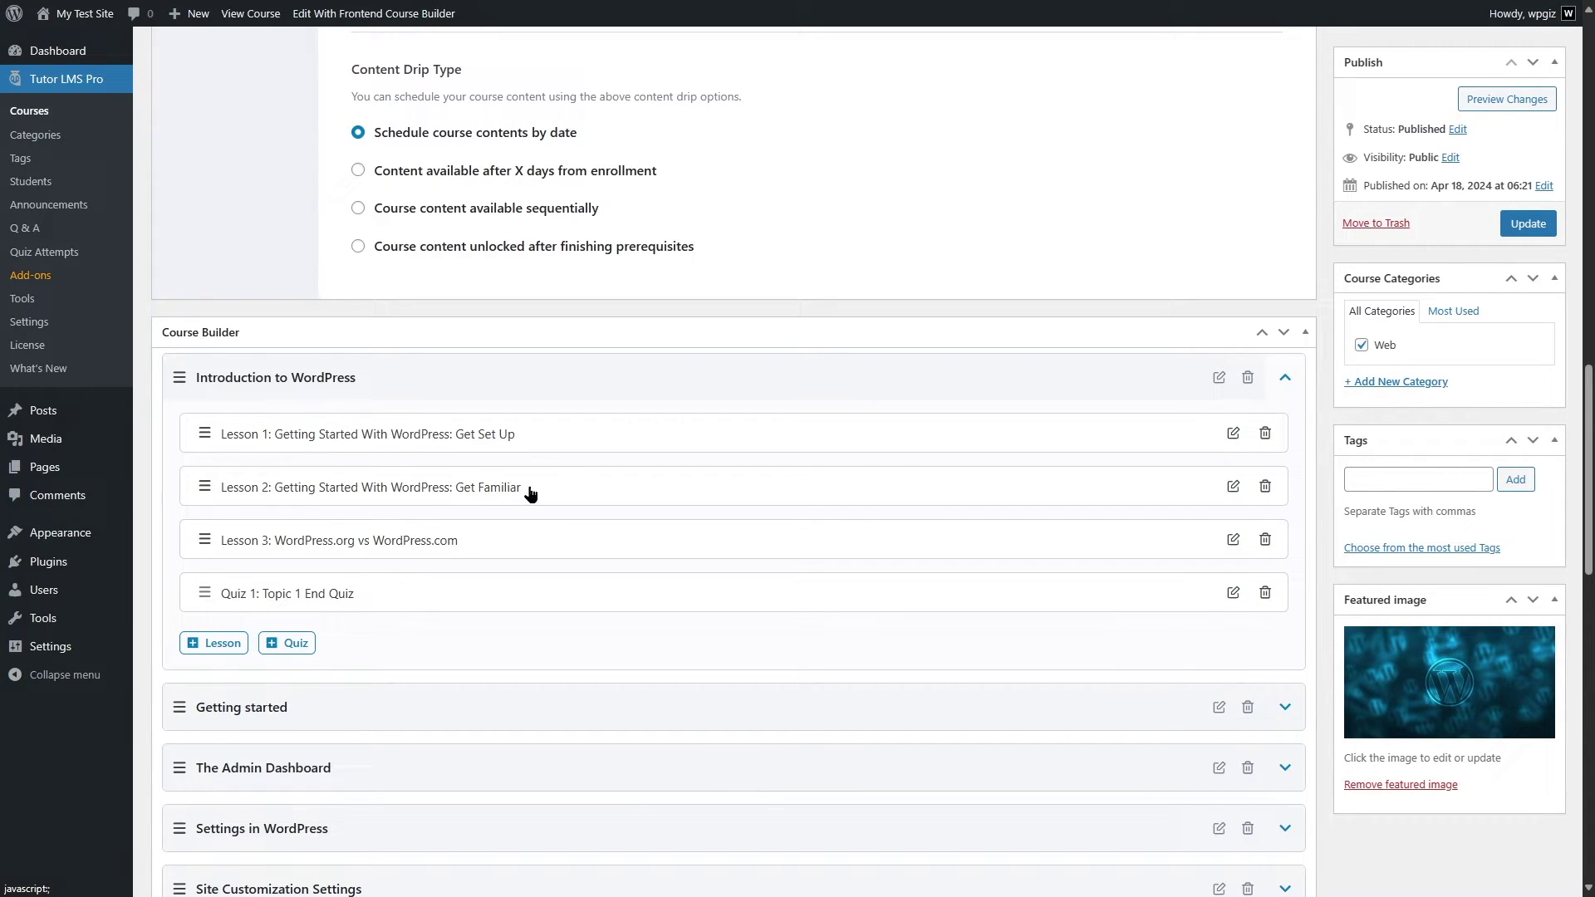
left_click(1233, 487)
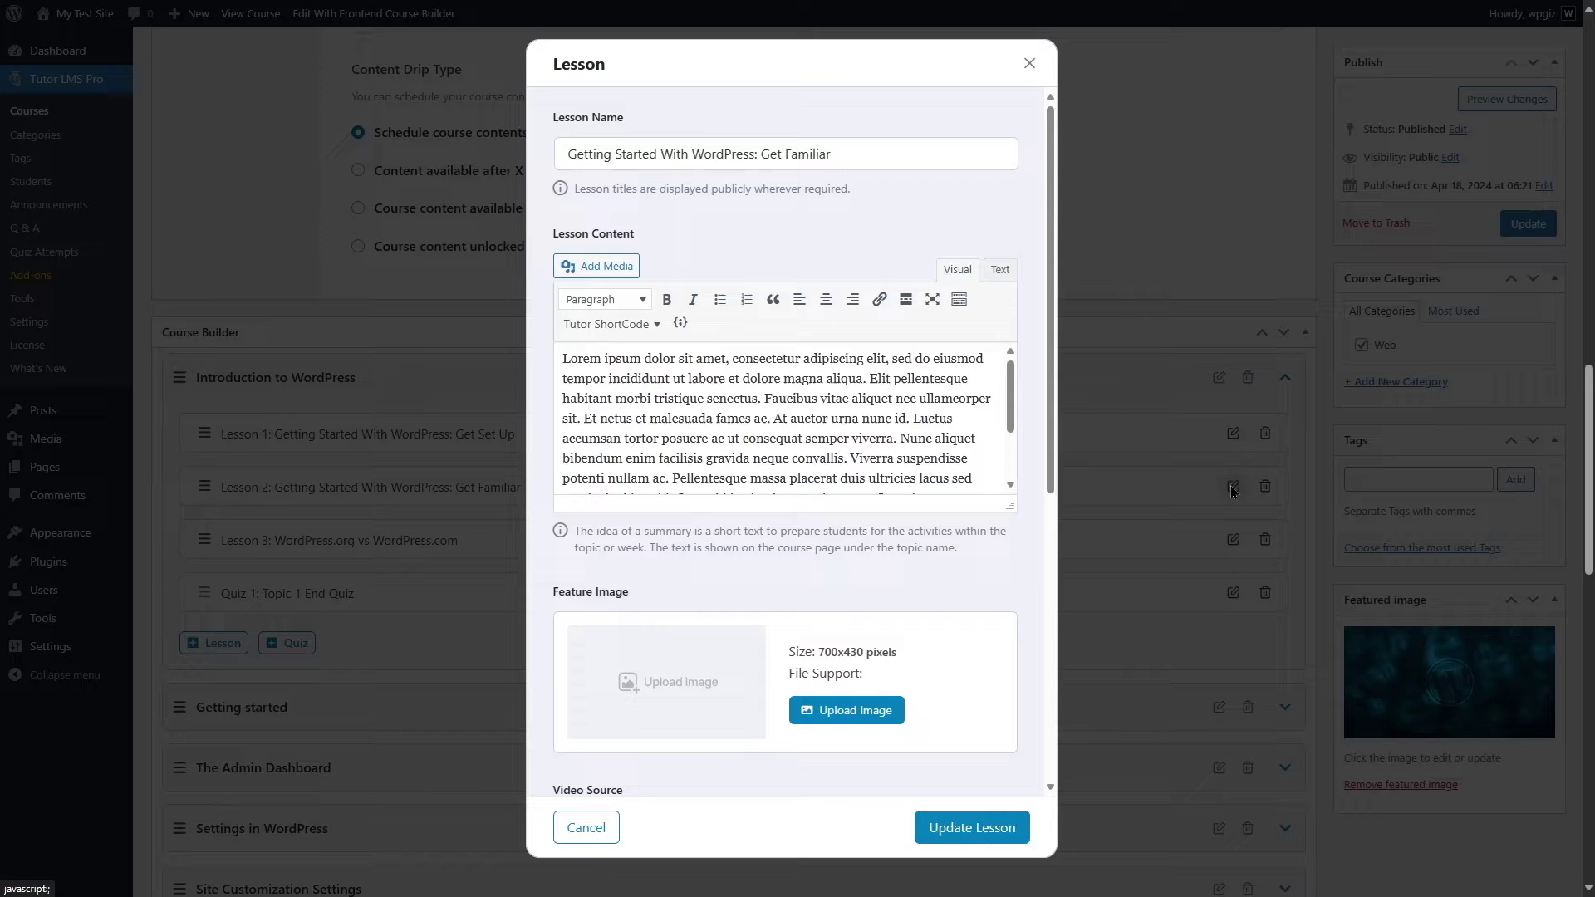
scroll(870, 308, "down", 5)
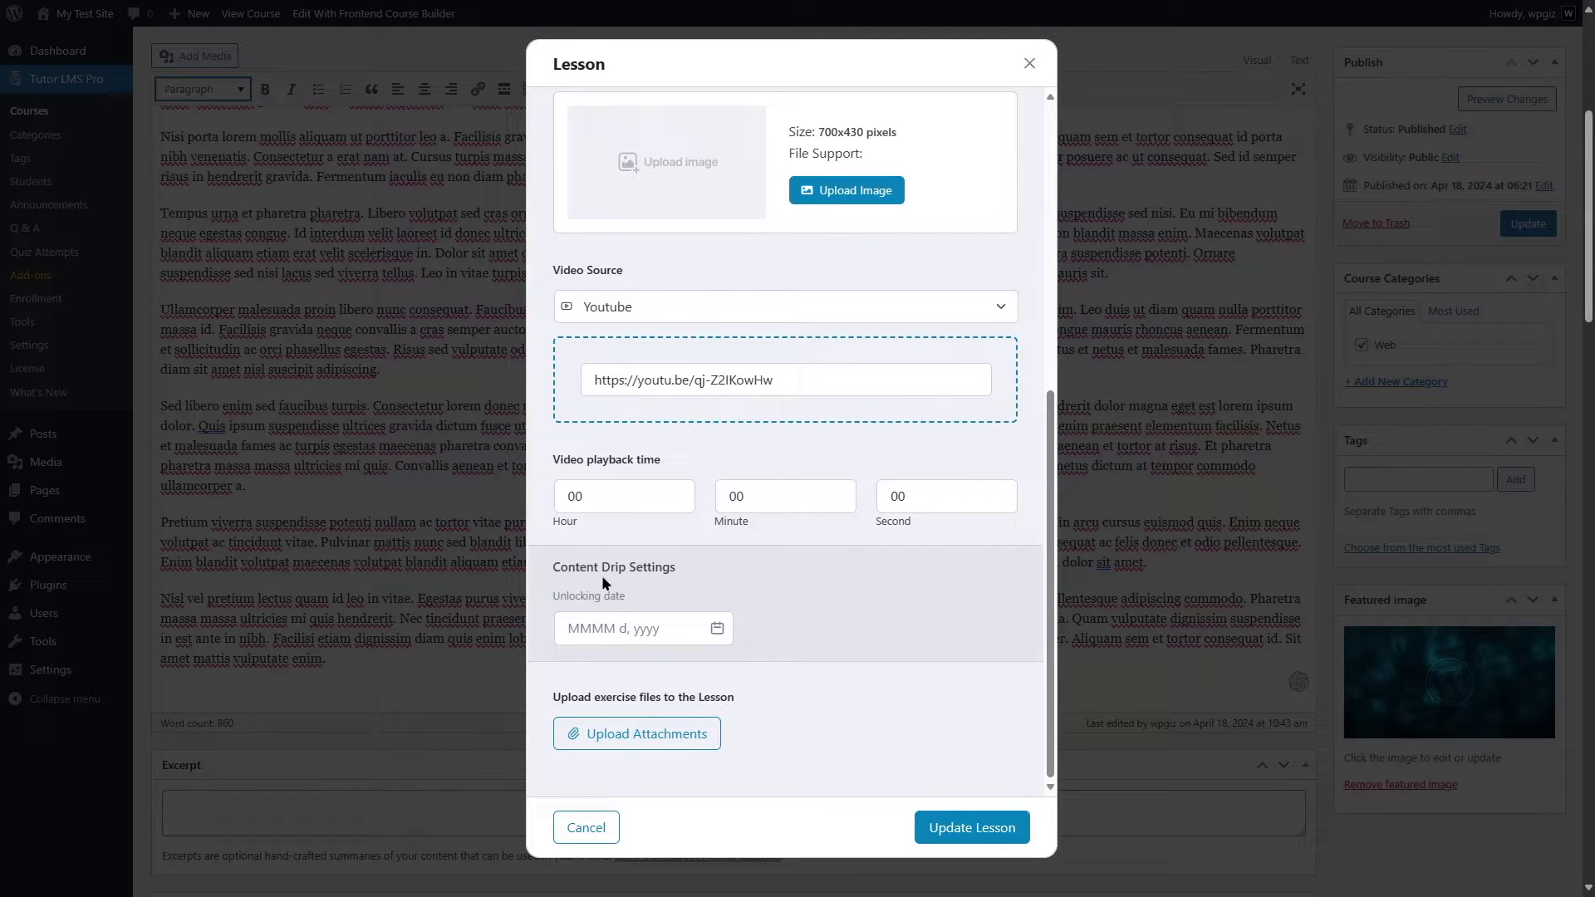
left_click(605, 630)
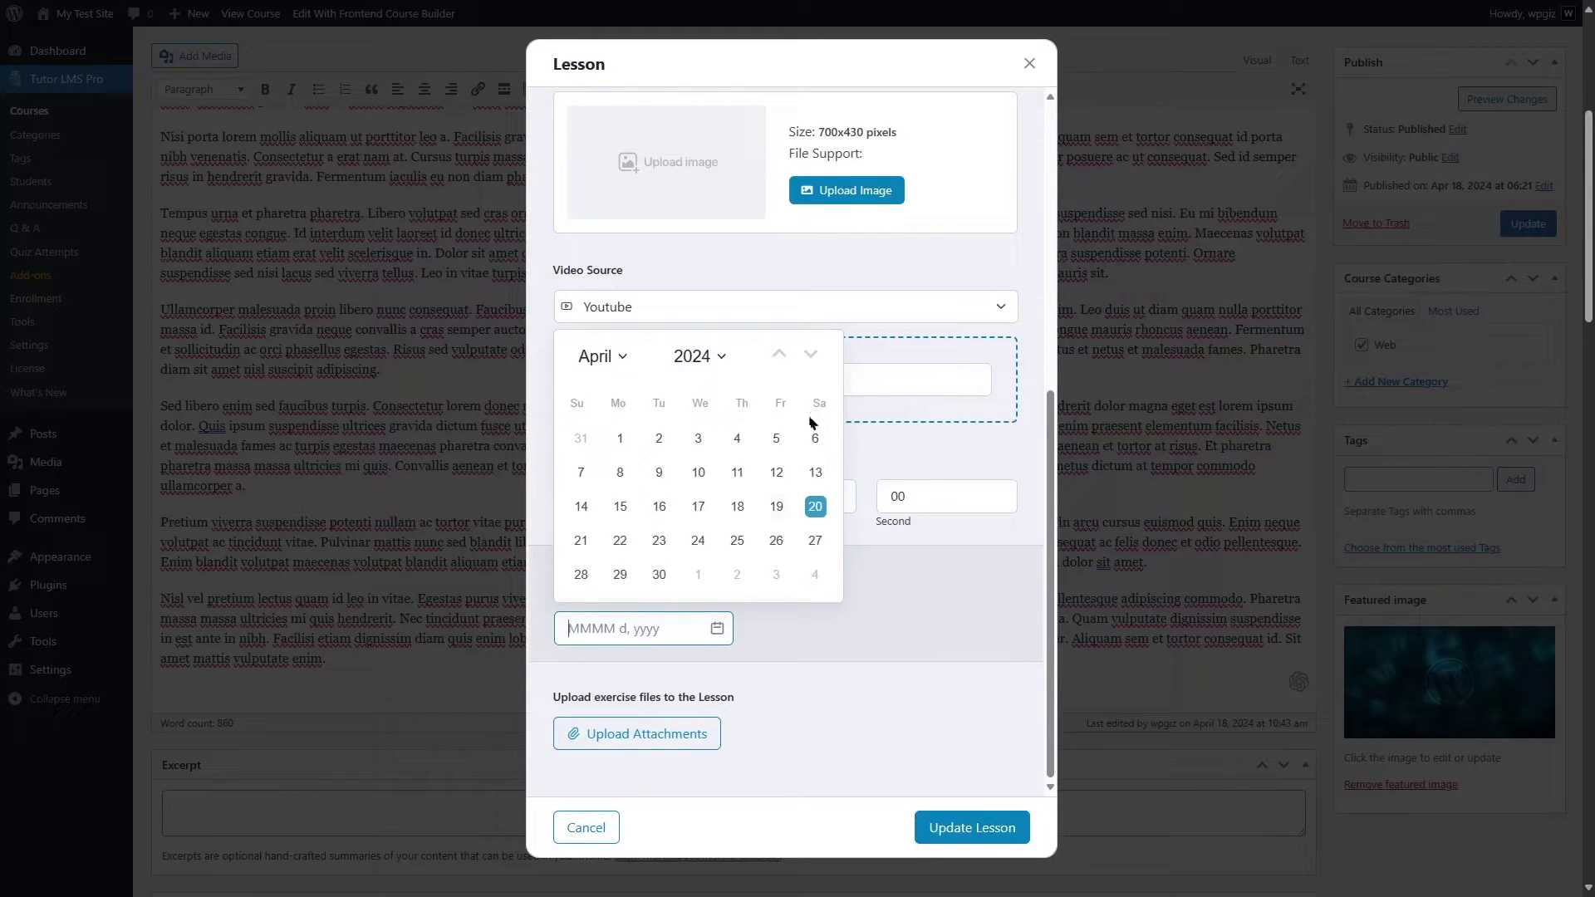
left_click(581, 541)
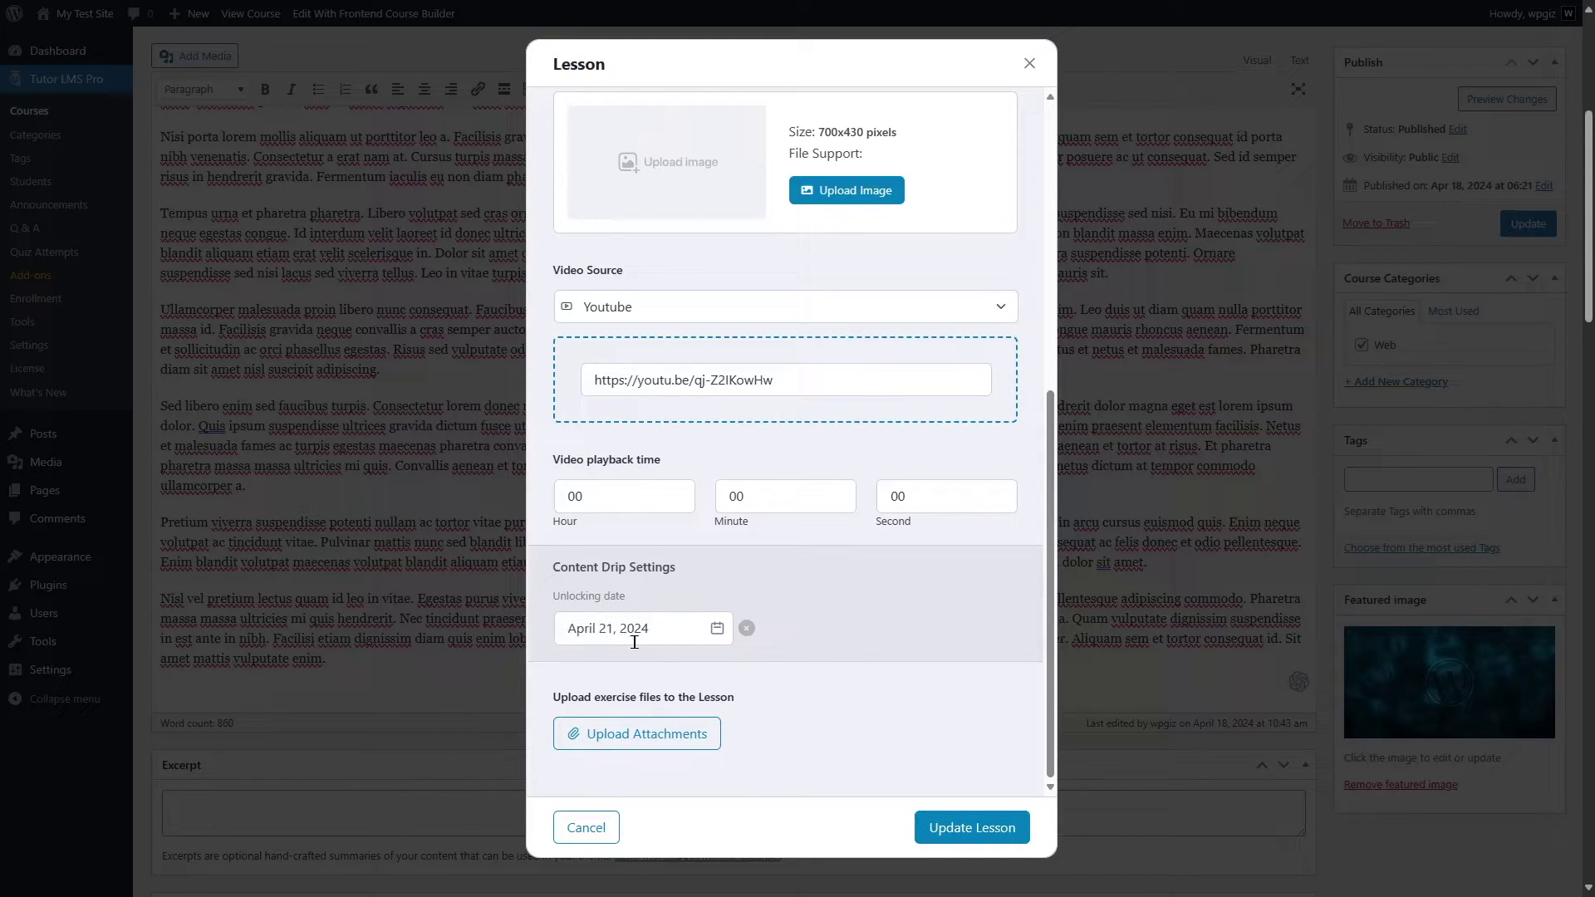
left_click(967, 831)
- Examine the unlocking date option in the content drip settings of "Topic 1 End Quiz" without setting a date
scroll(879, 530, "down", 15)
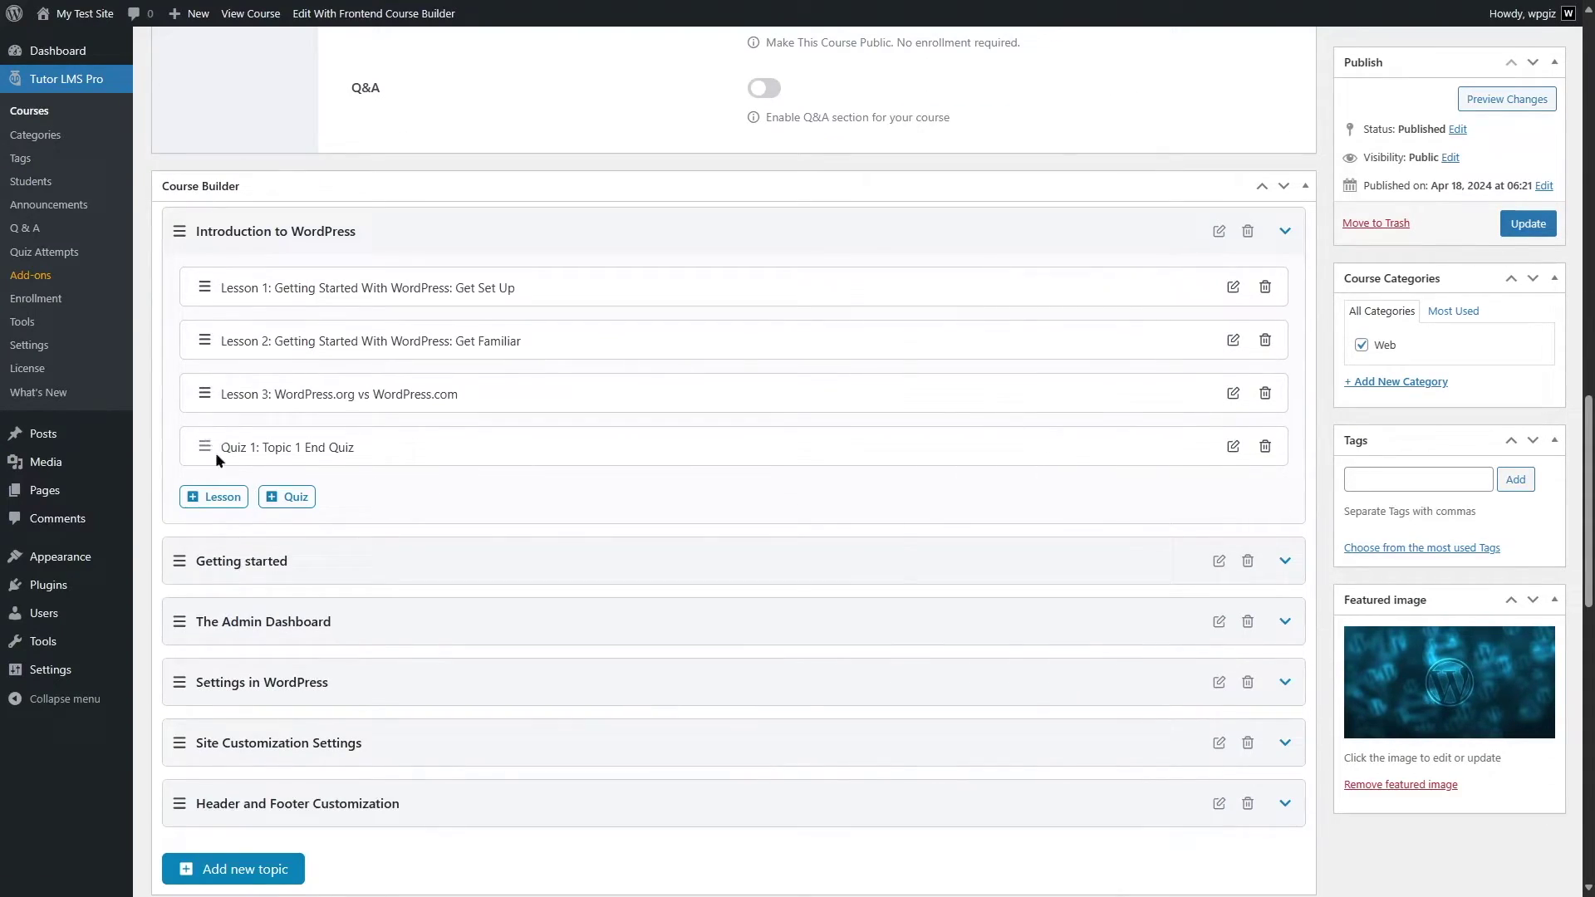
left_click(1233, 449)
left_click(1023, 662)
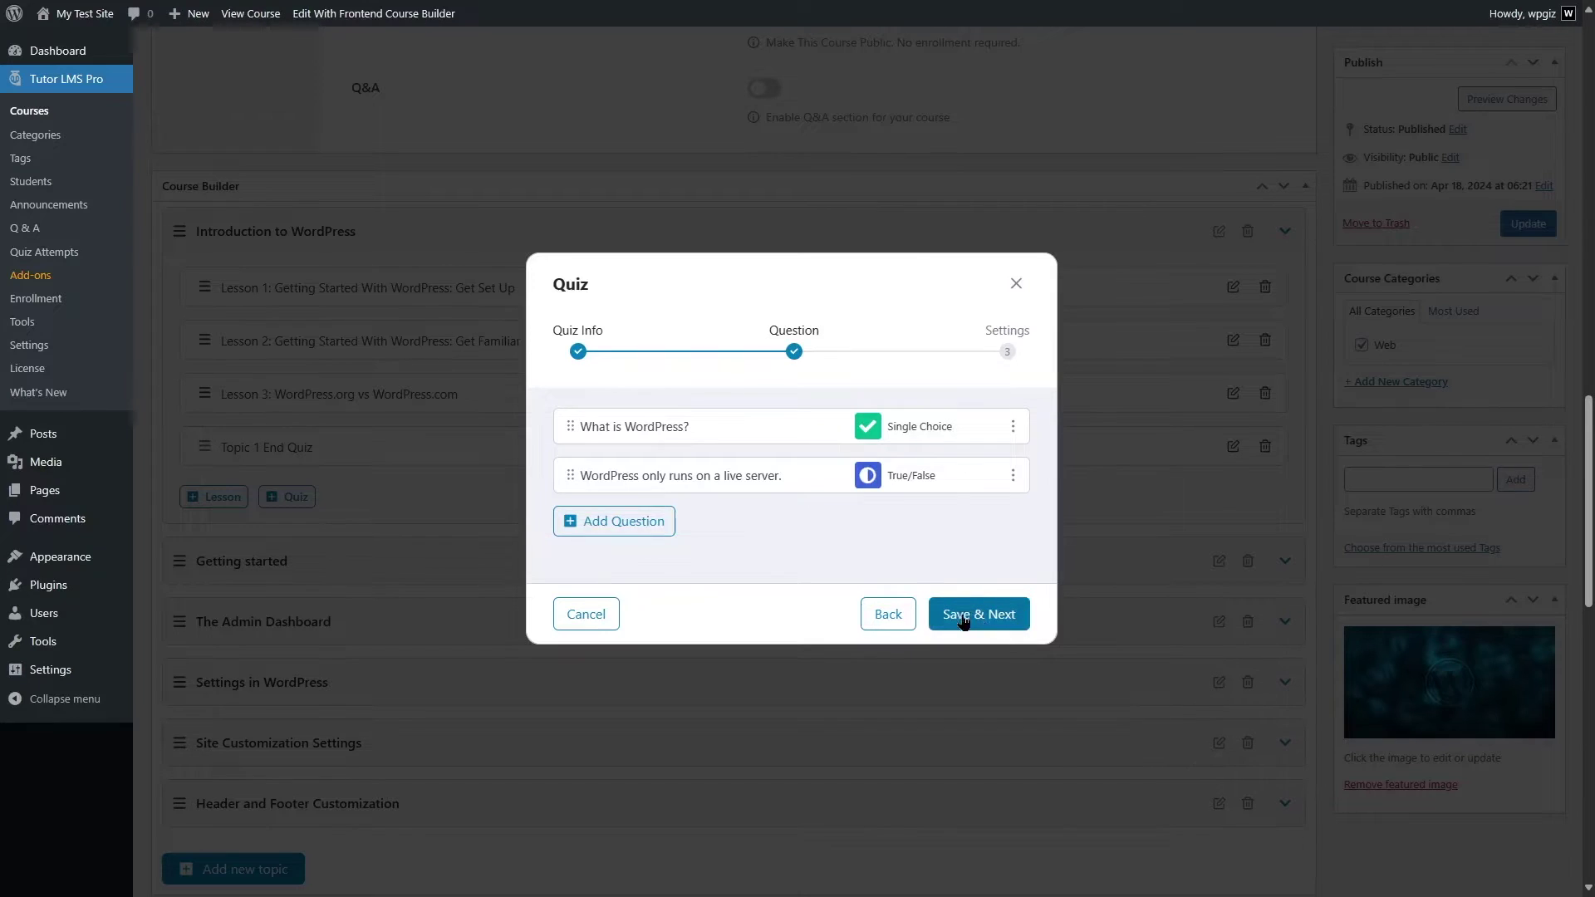
left_click(963, 619)
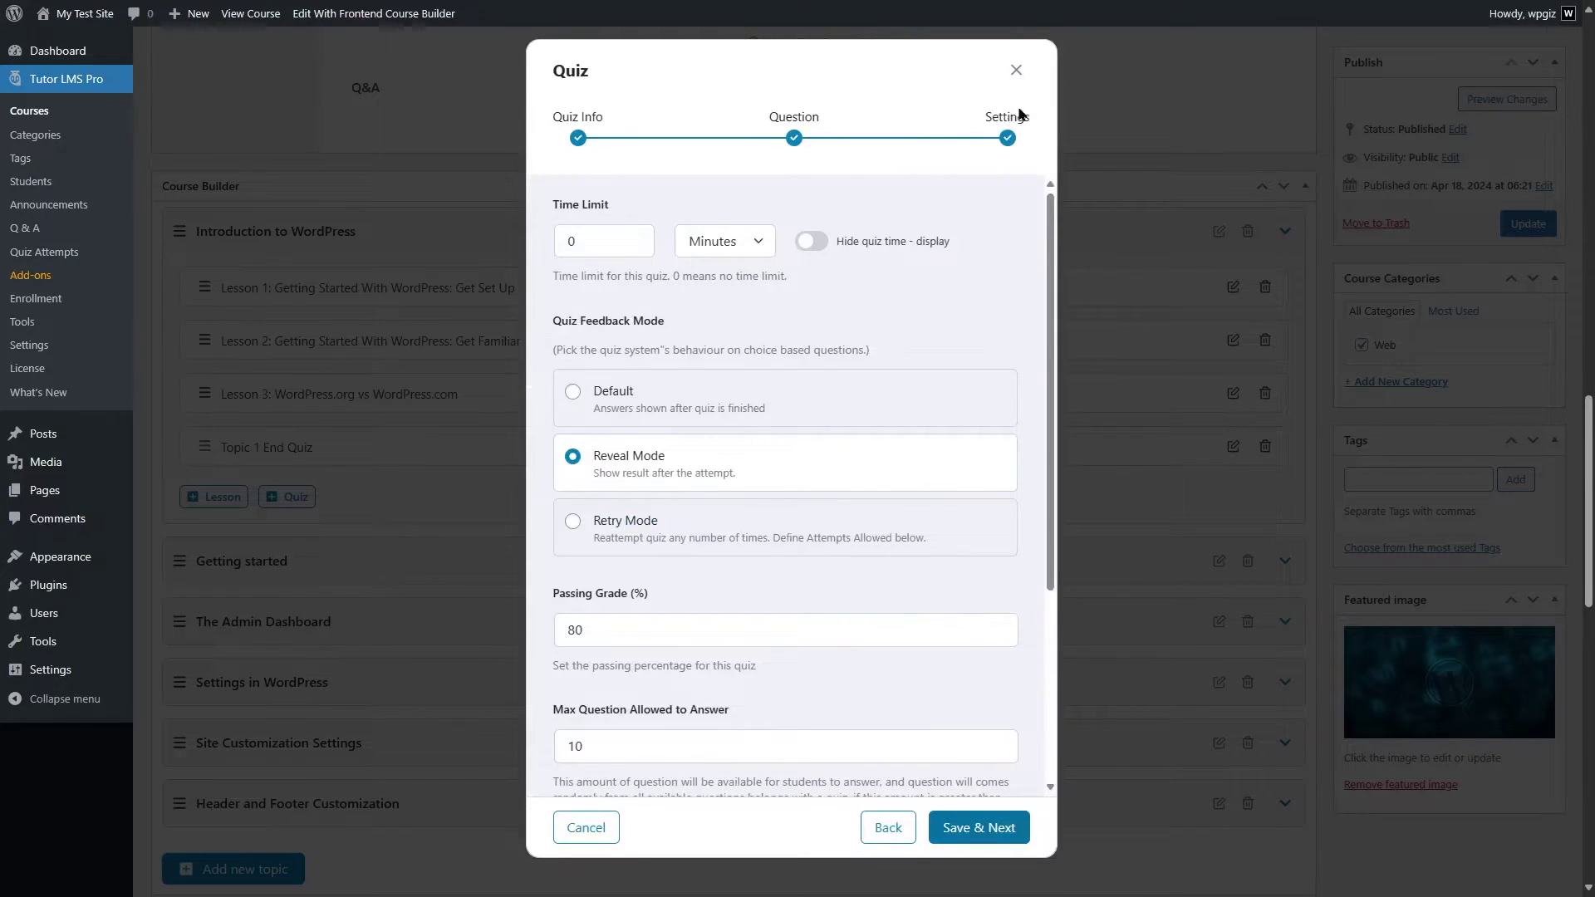
scroll(927, 284, "down", 4)
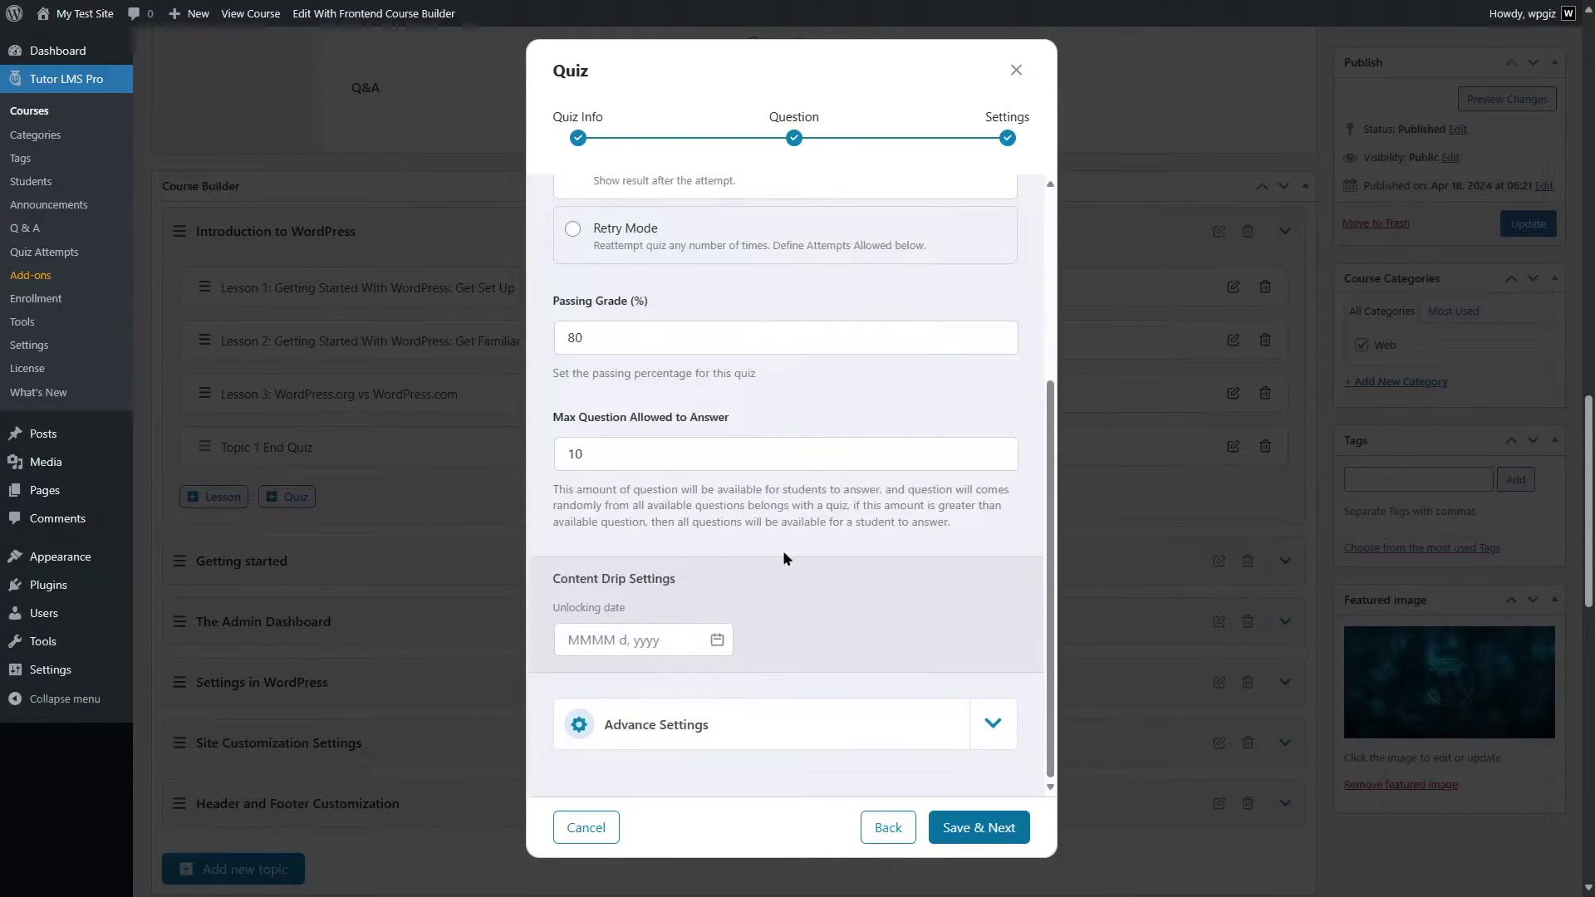
left_click(634, 648)
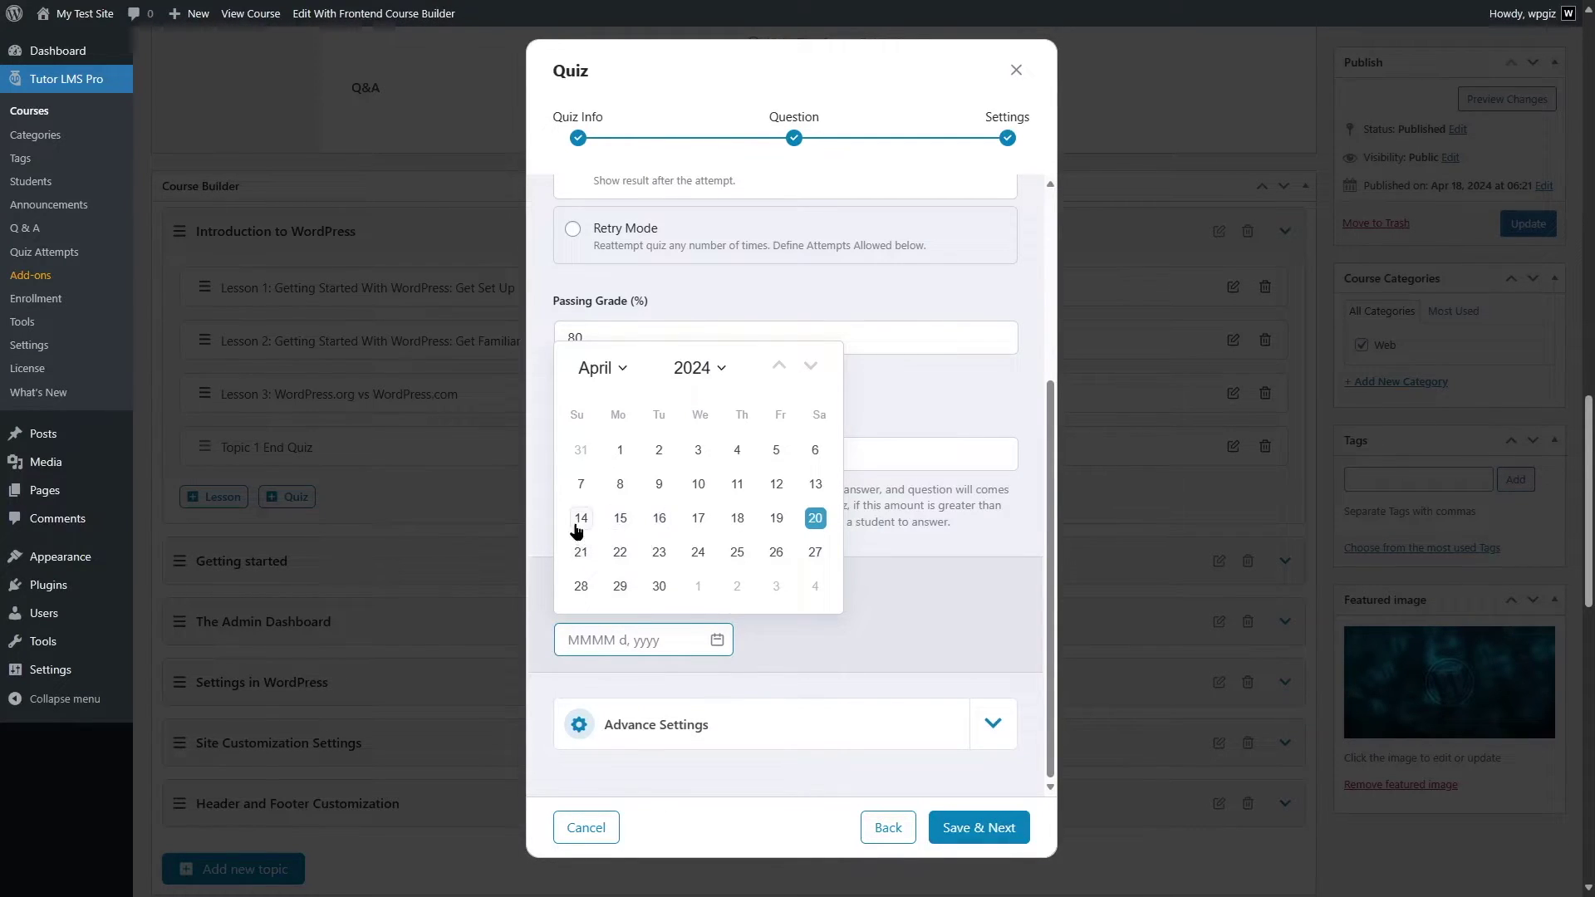
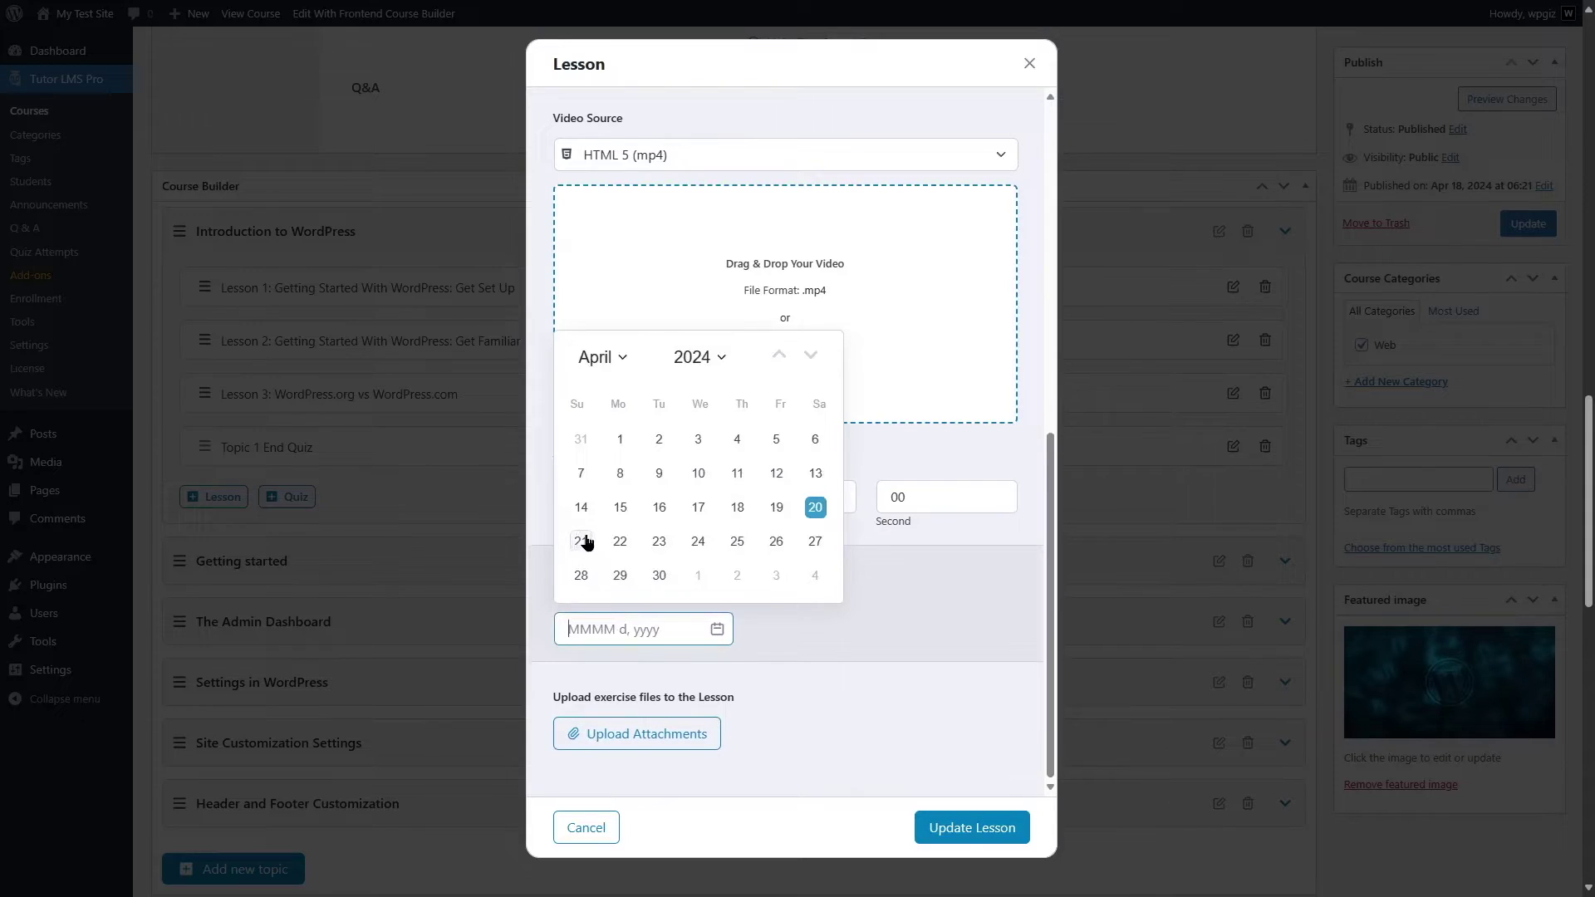
left_click(573, 828)
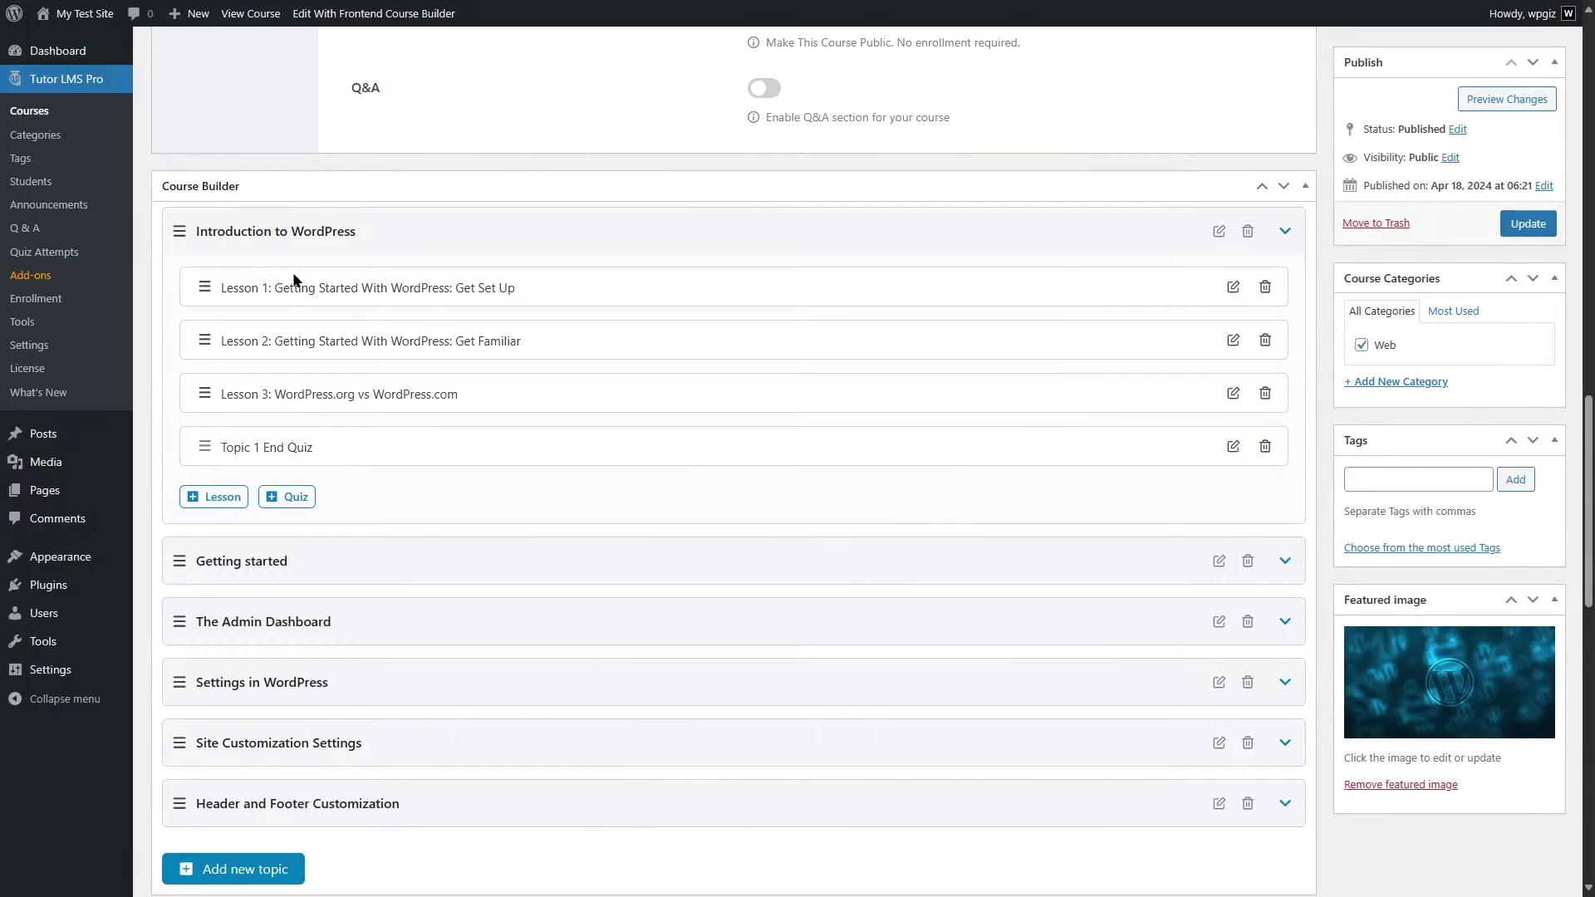
- Update the course, view its public page and enroll in it by signing in with a student account
left_click(1528, 224)
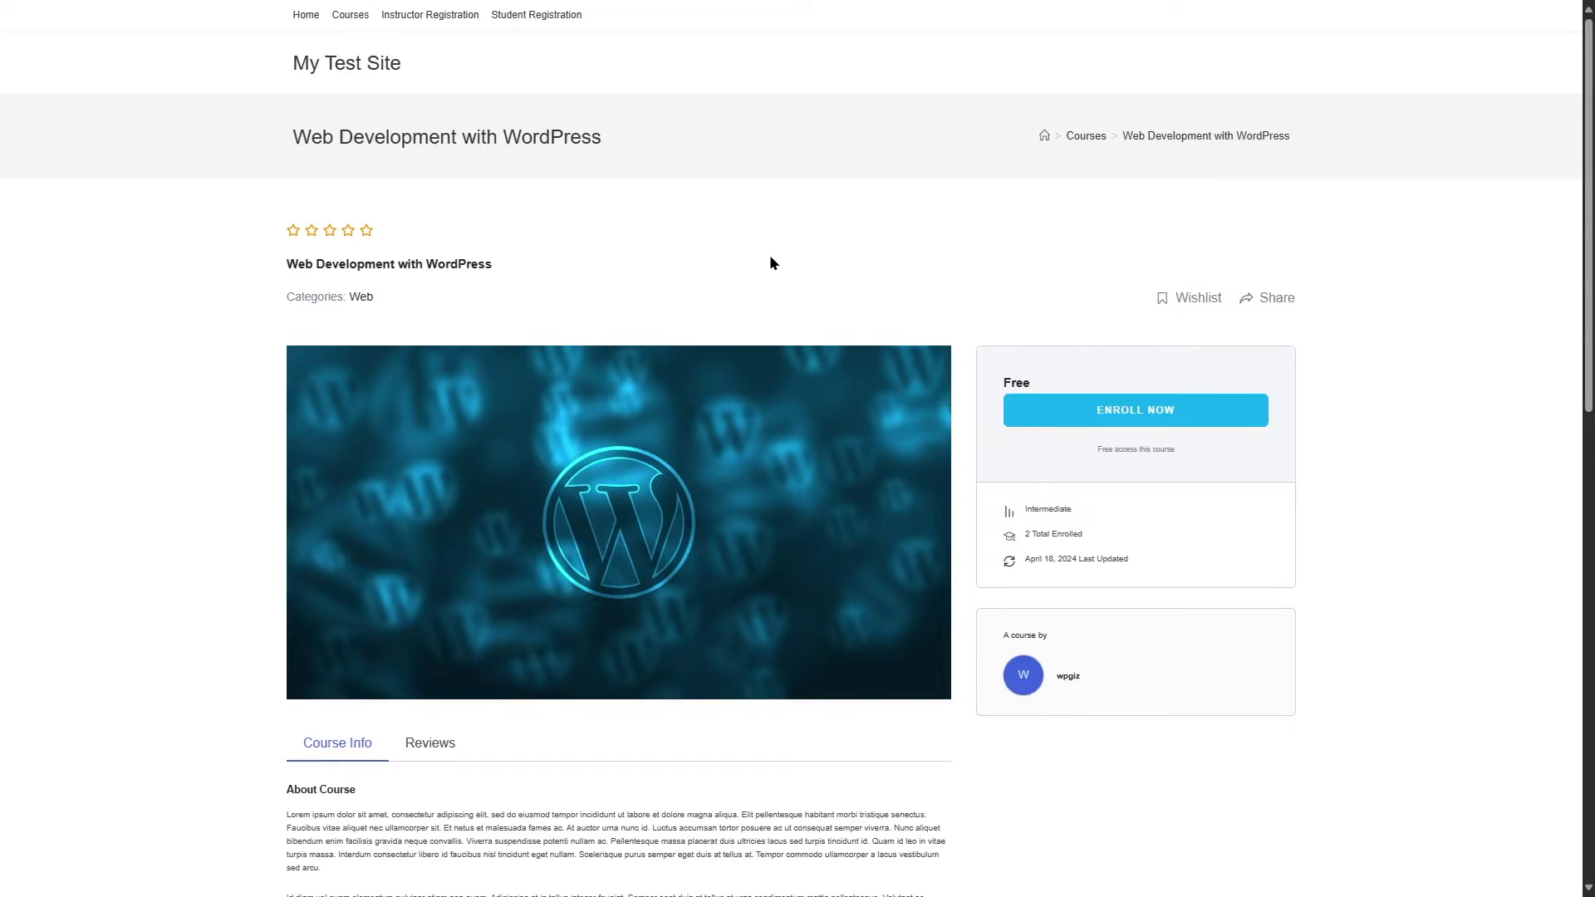
scroll(553, 241, "down", 6)
scroll(546, 268, "up", 7)
left_click(1071, 421)
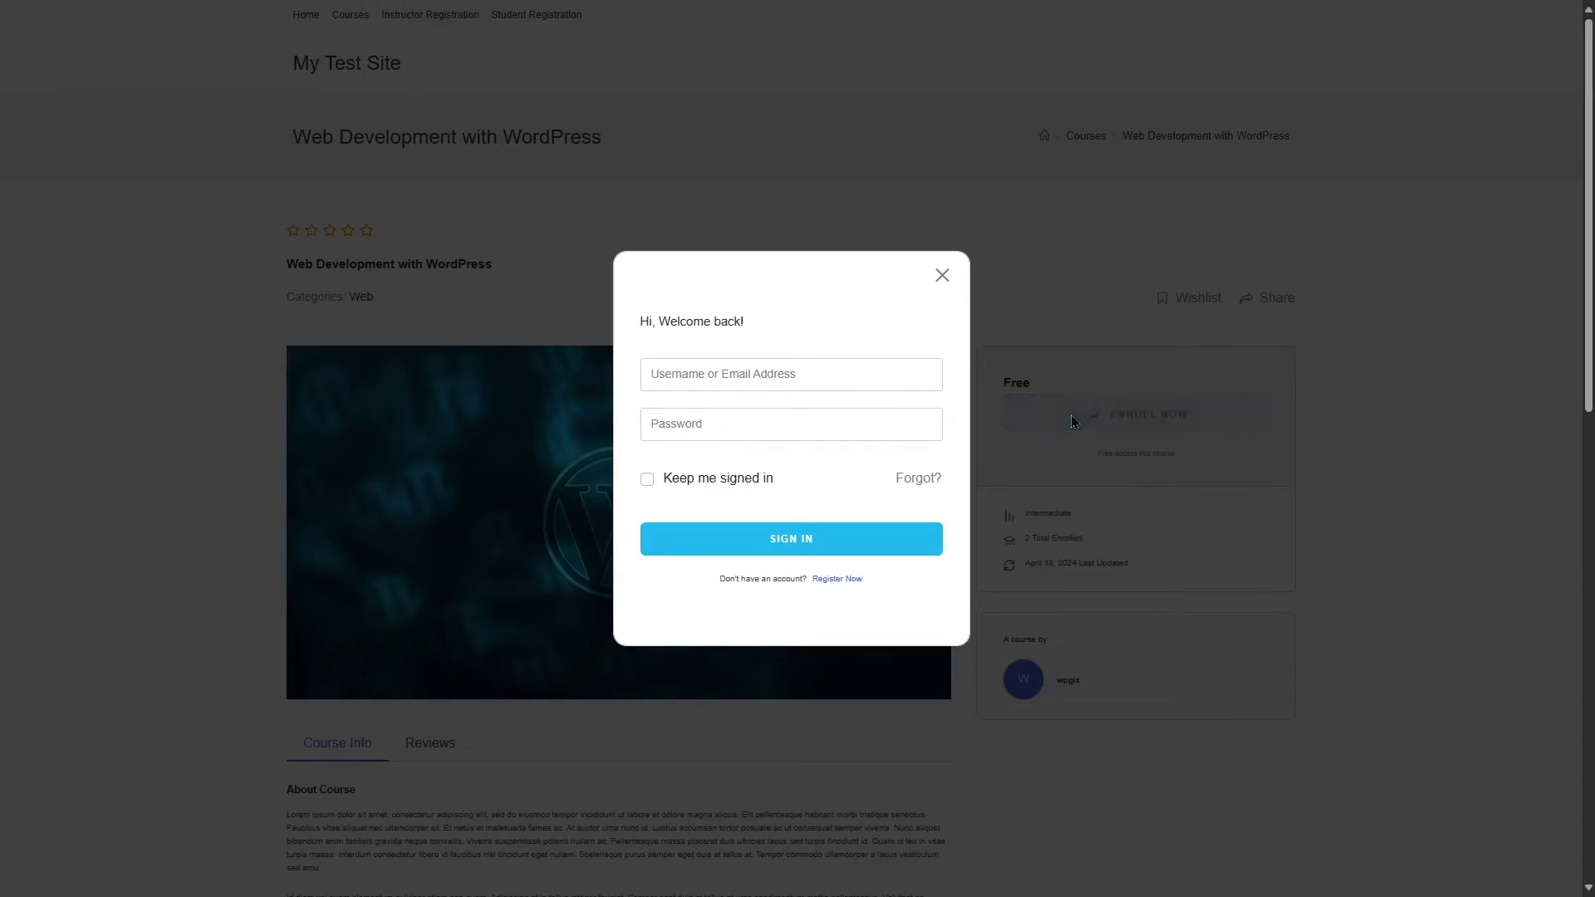
left_click(730, 388)
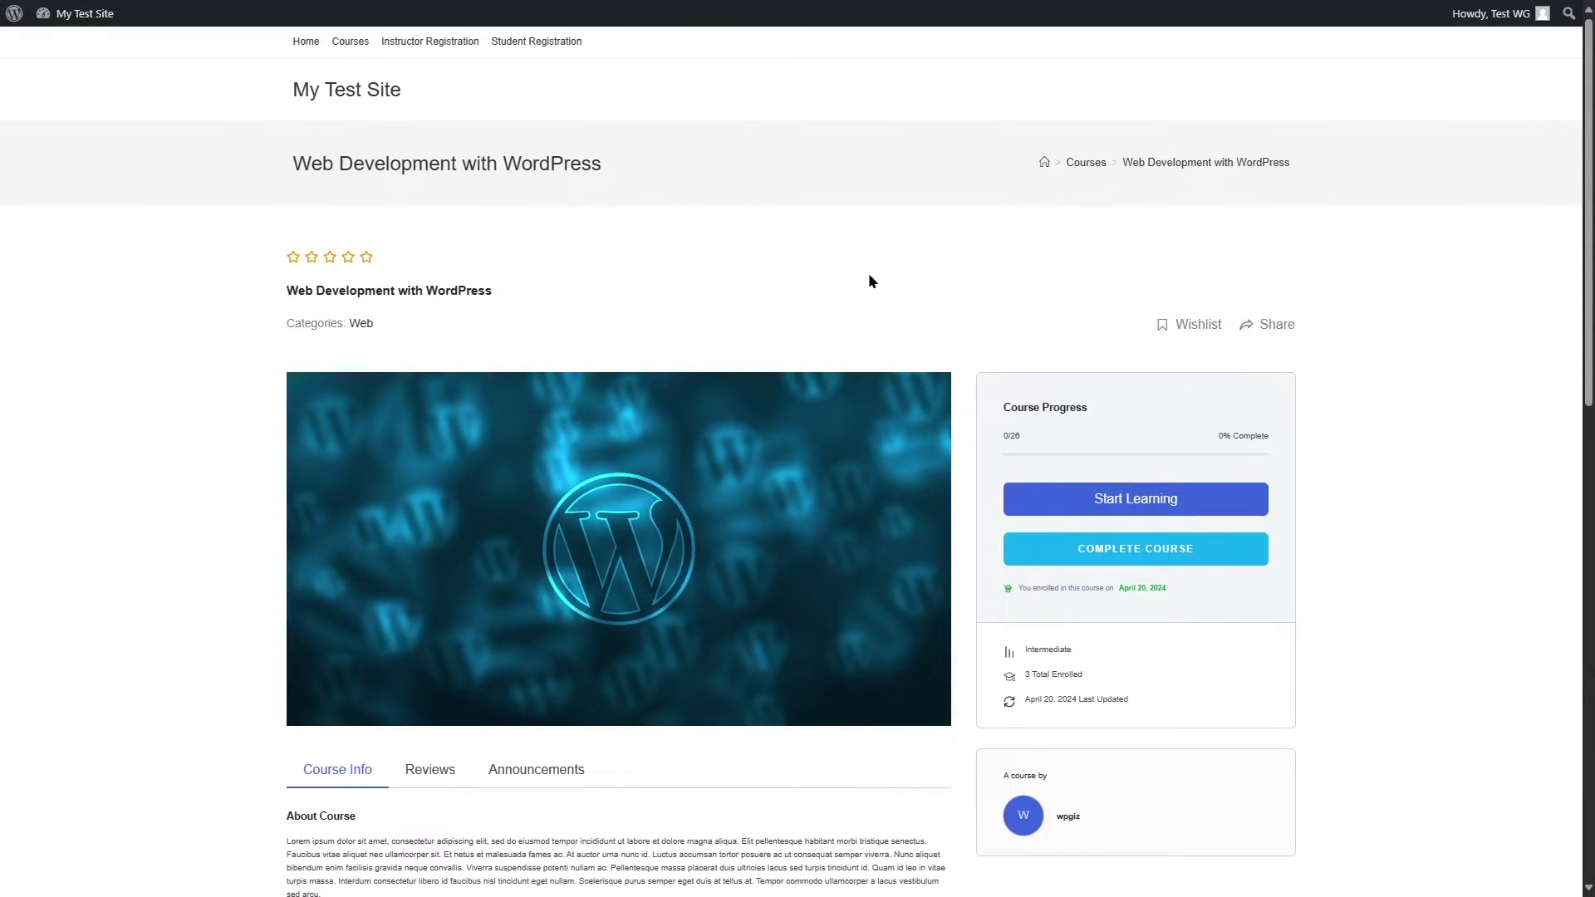
- Start the course as the student and check the availability of the "Get Familiar" and "WordPress.org vs WordPress.com" lessons
left_click(1094, 500)
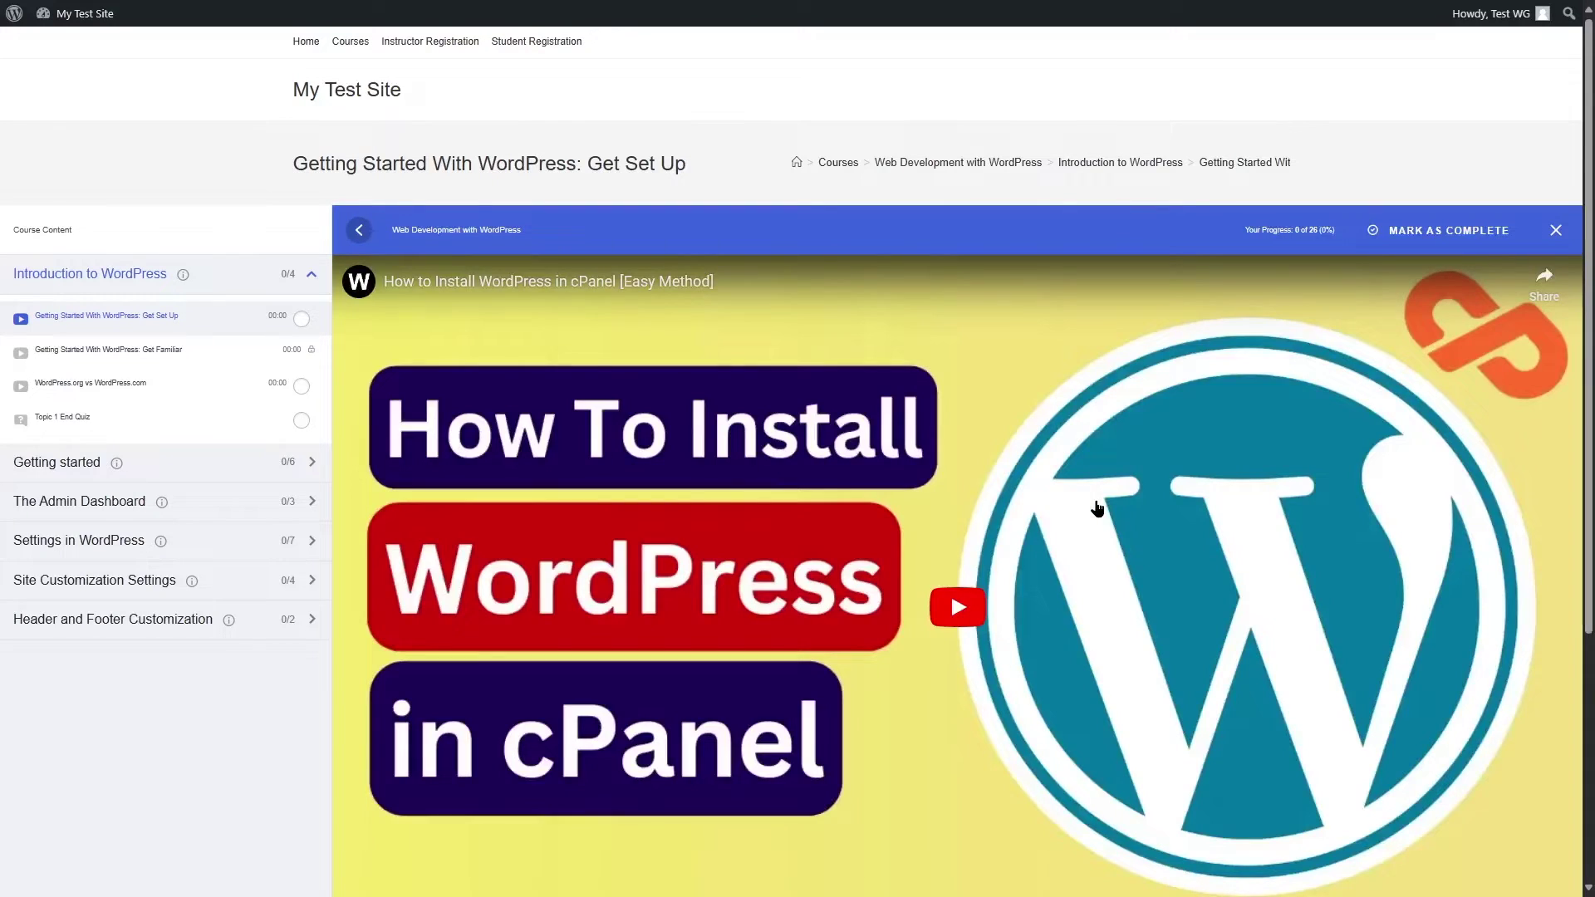
scroll(1143, 396, "down", 5)
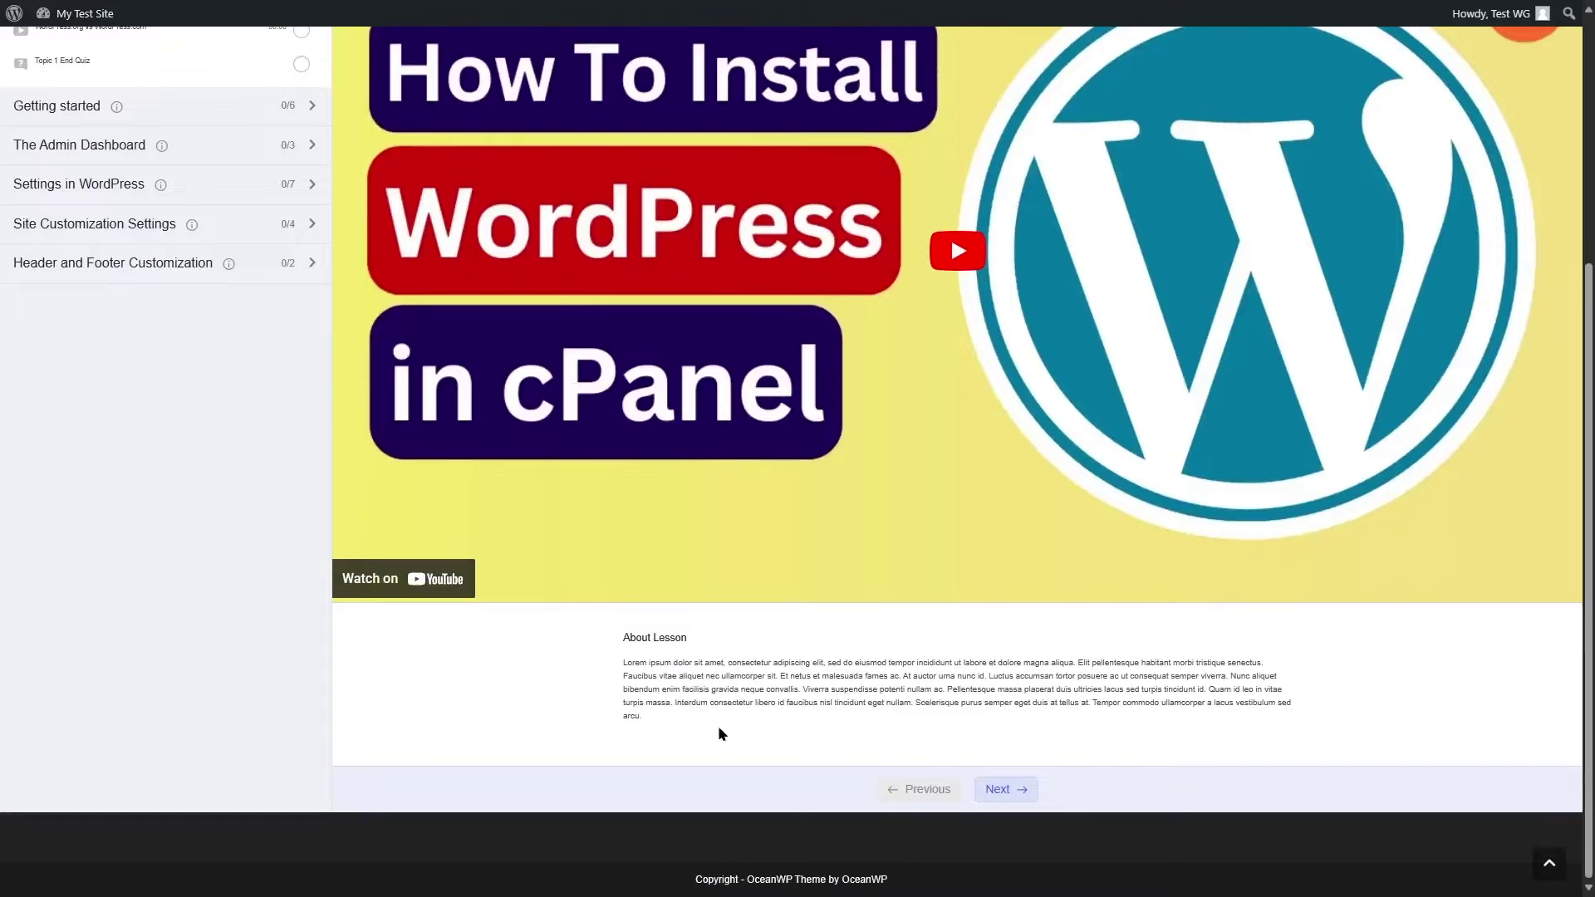
scroll(807, 664, "up", 5)
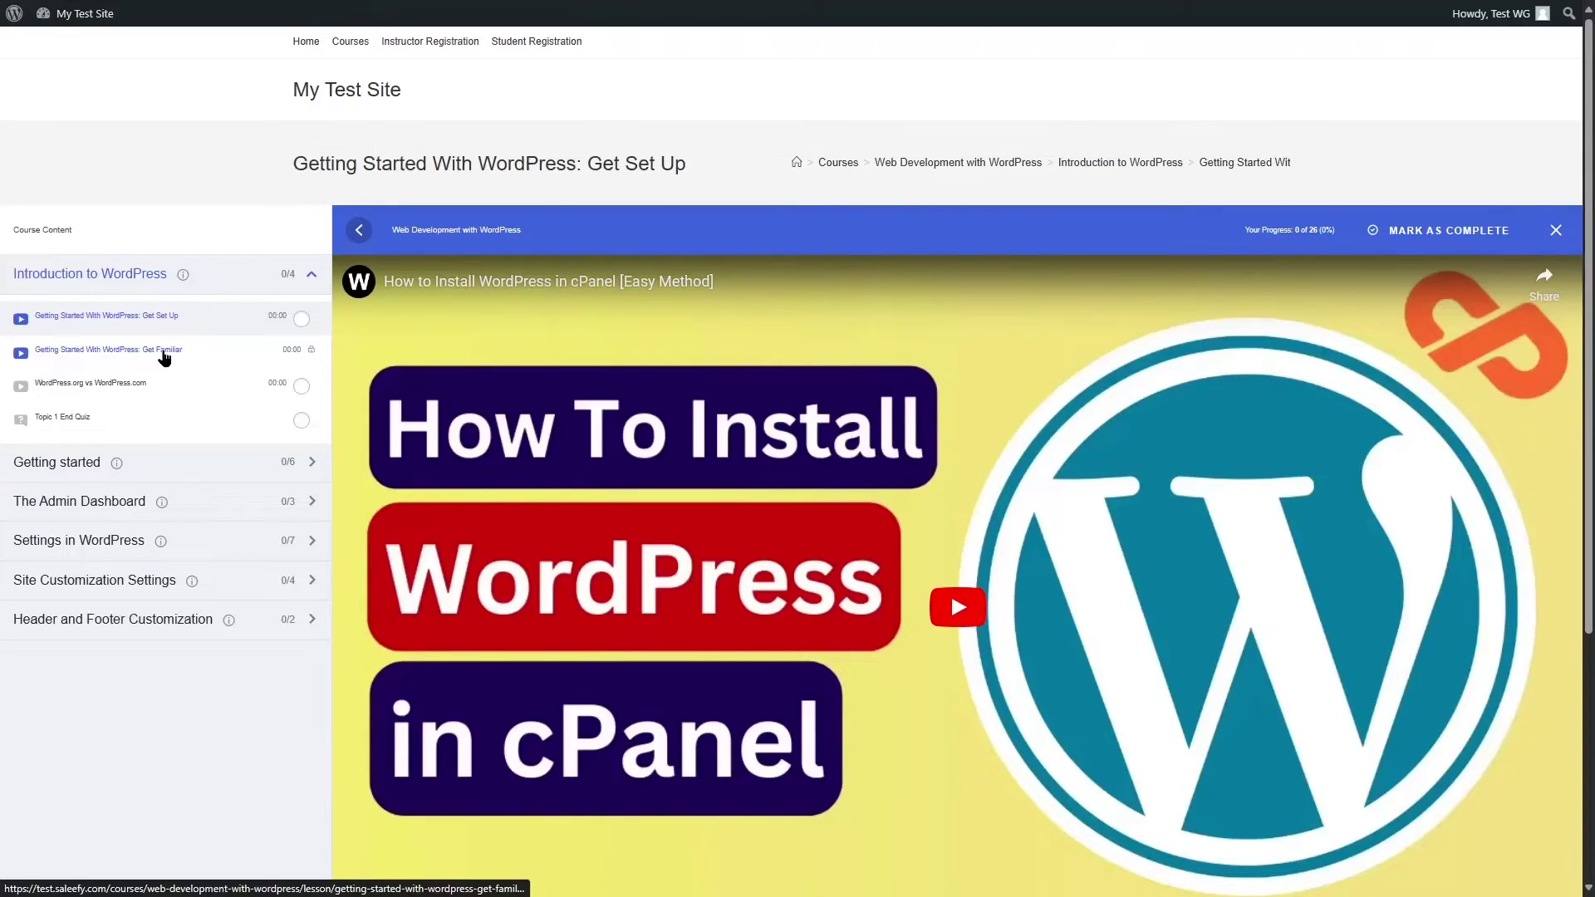
left_click(90, 352)
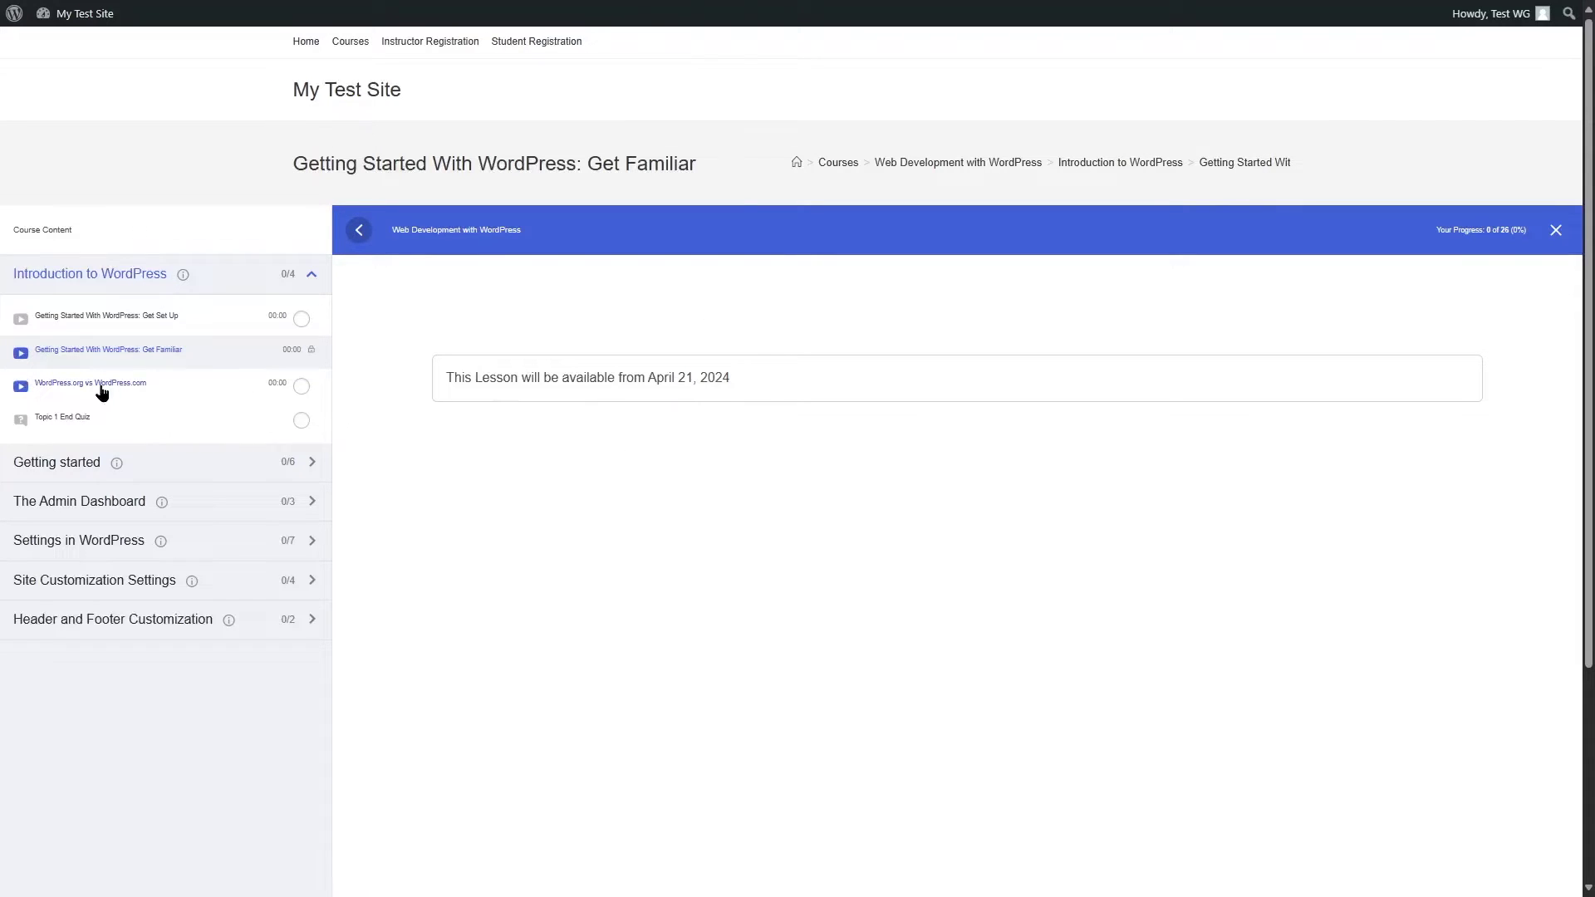
left_click(143, 391)
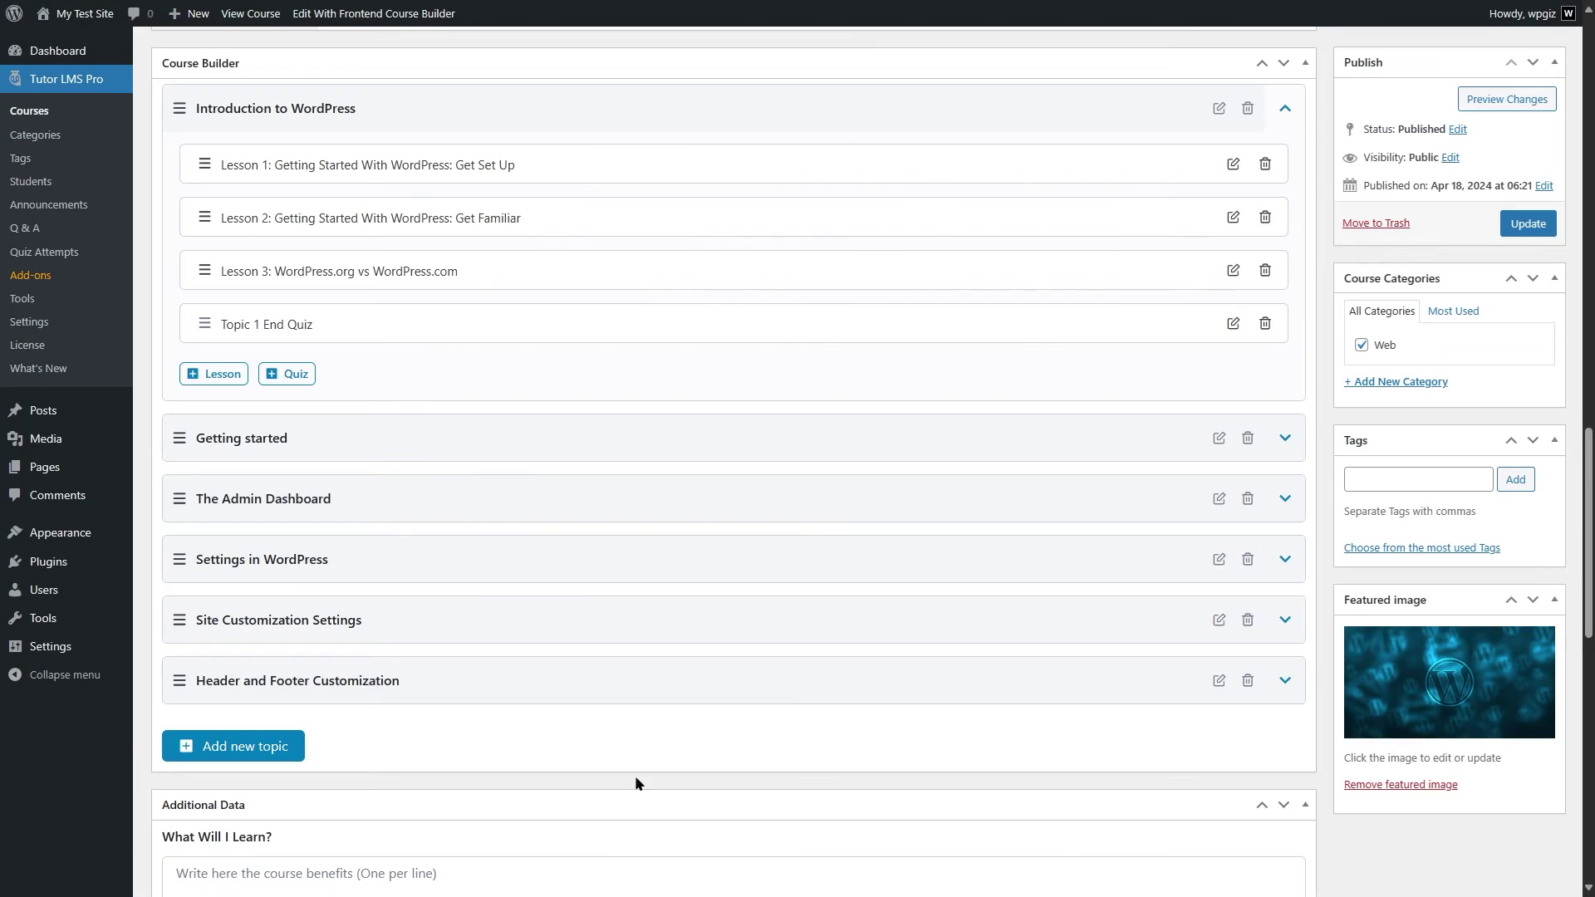
- Back in the course editor, set the content drip type to "Content available after X days from enrollment"
scroll(656, 731, "up", 10)
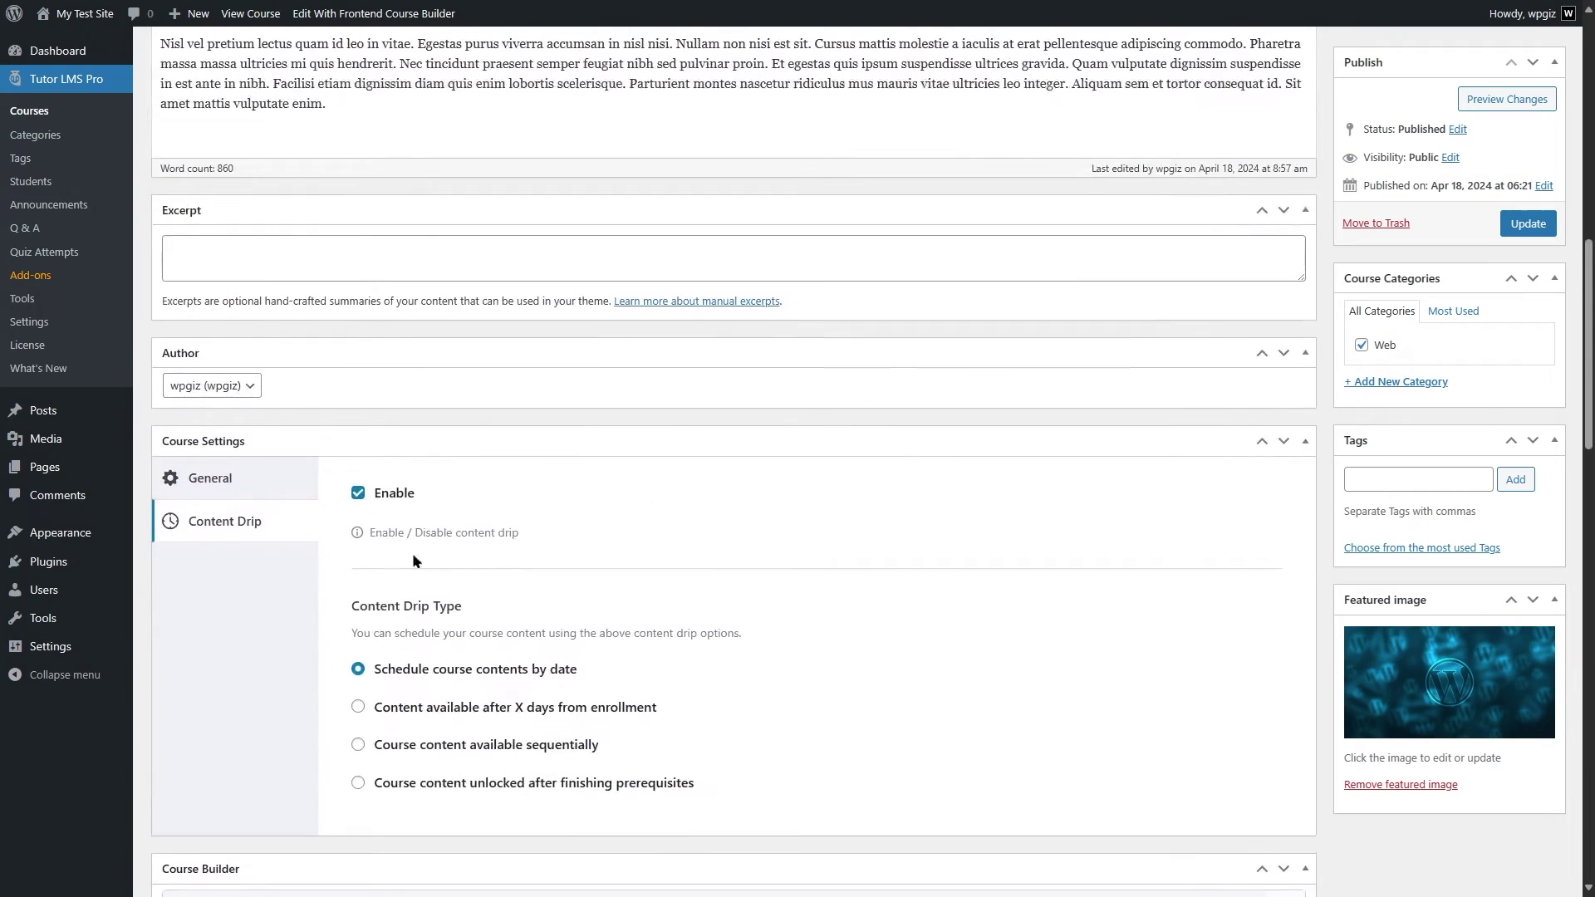
scroll(412, 552, "down", 3)
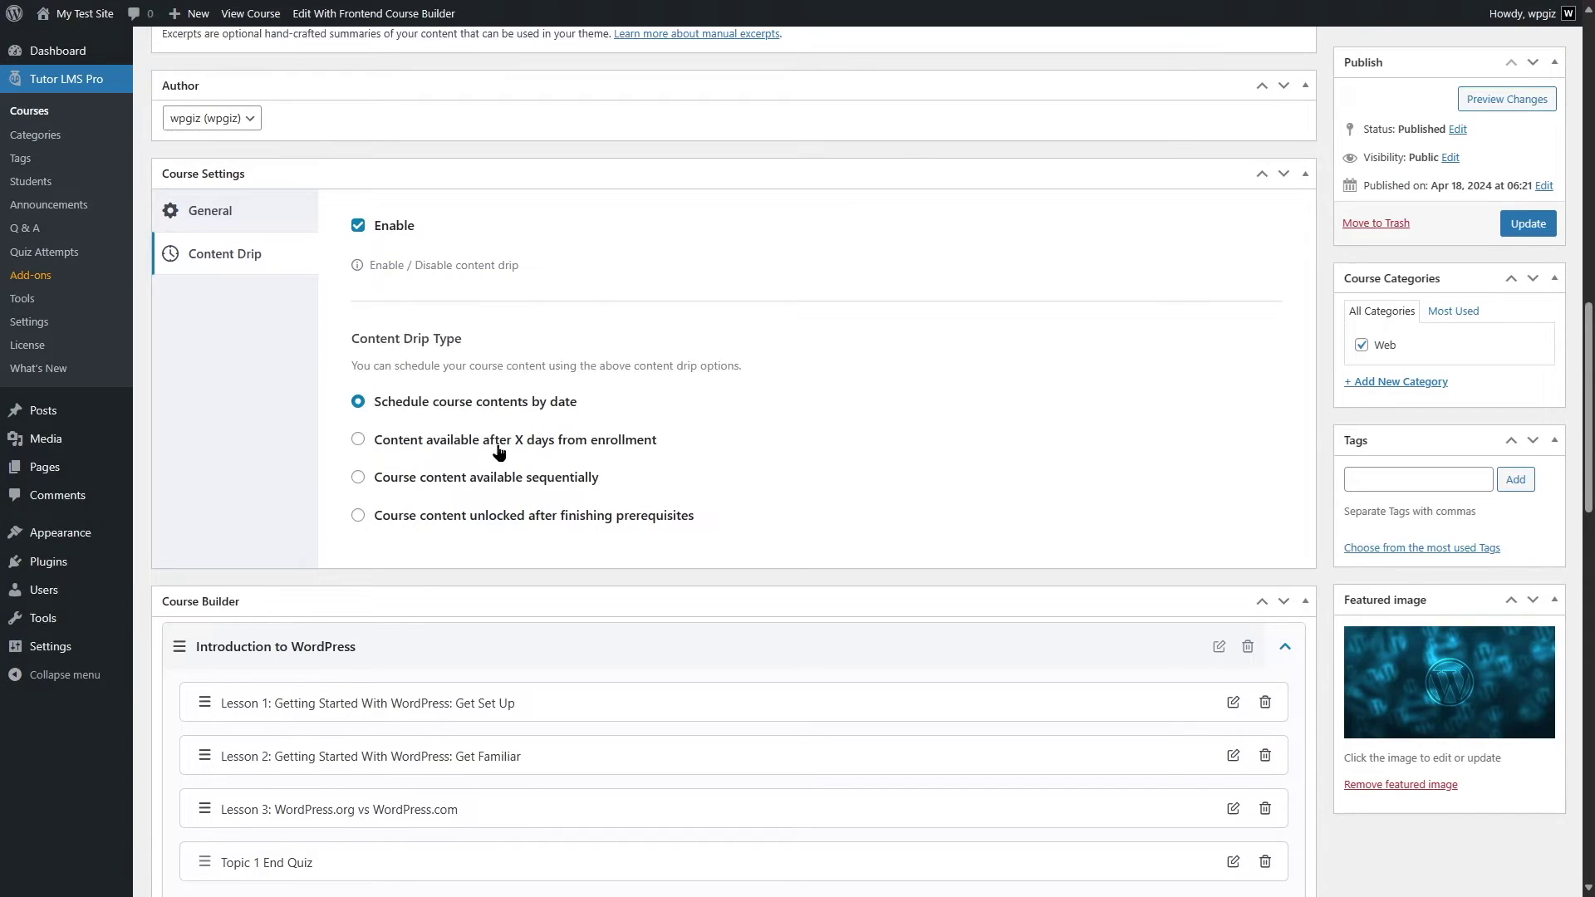
left_click(552, 441)
scroll(952, 457, "down", 5)
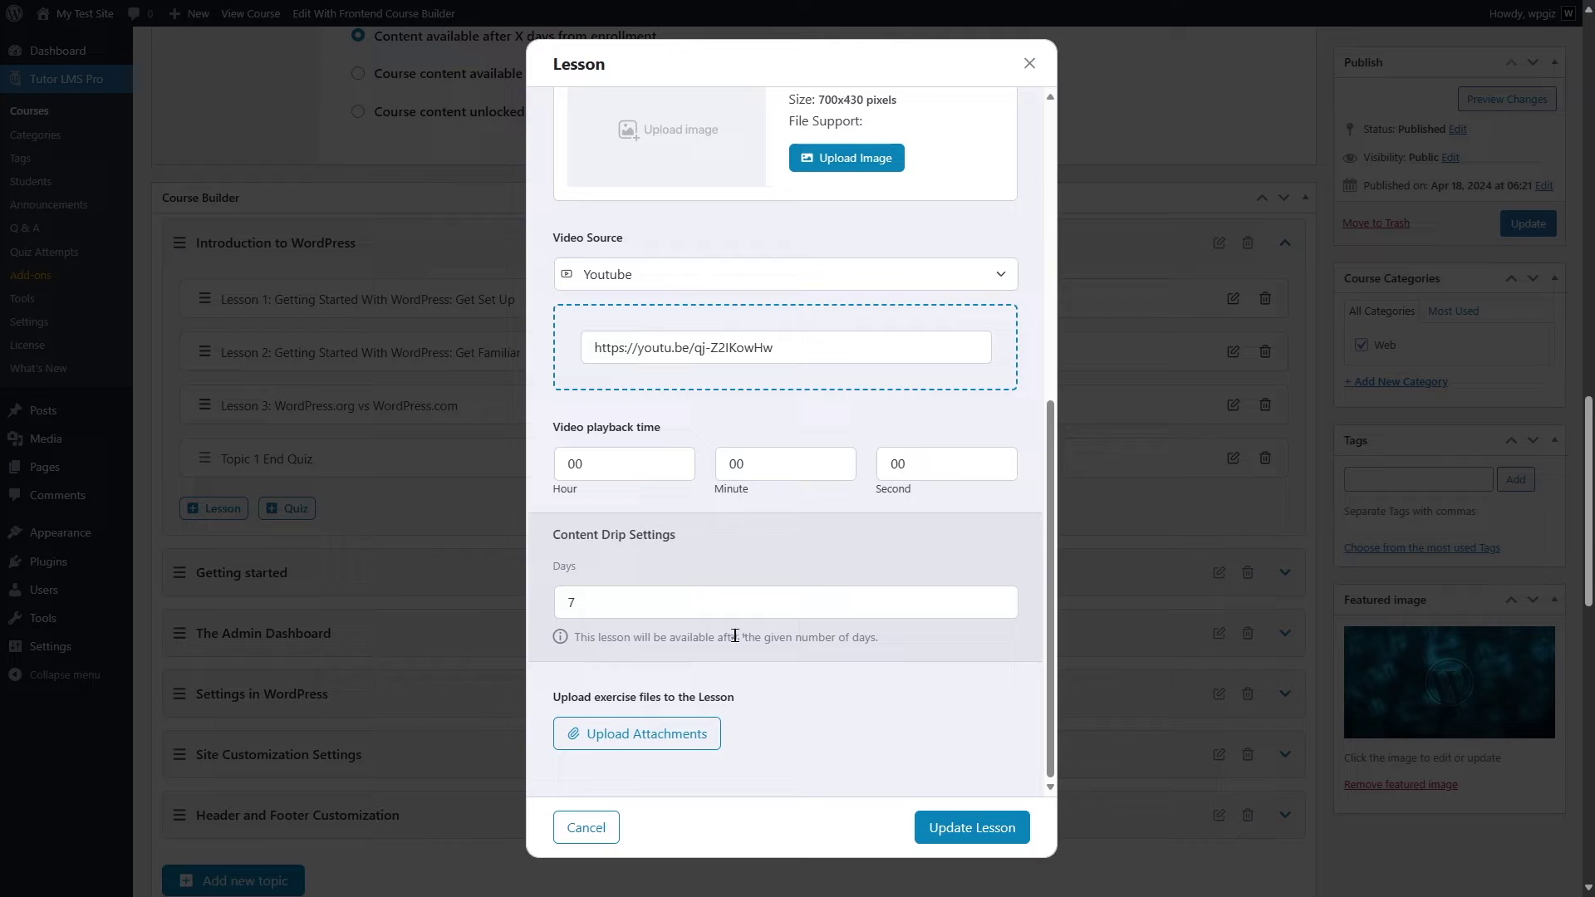
- Close the lesson unchanged and examine the Days option in the content drip settings of "Topic 1 End Quiz" without saving a new value
left_click(586, 827)
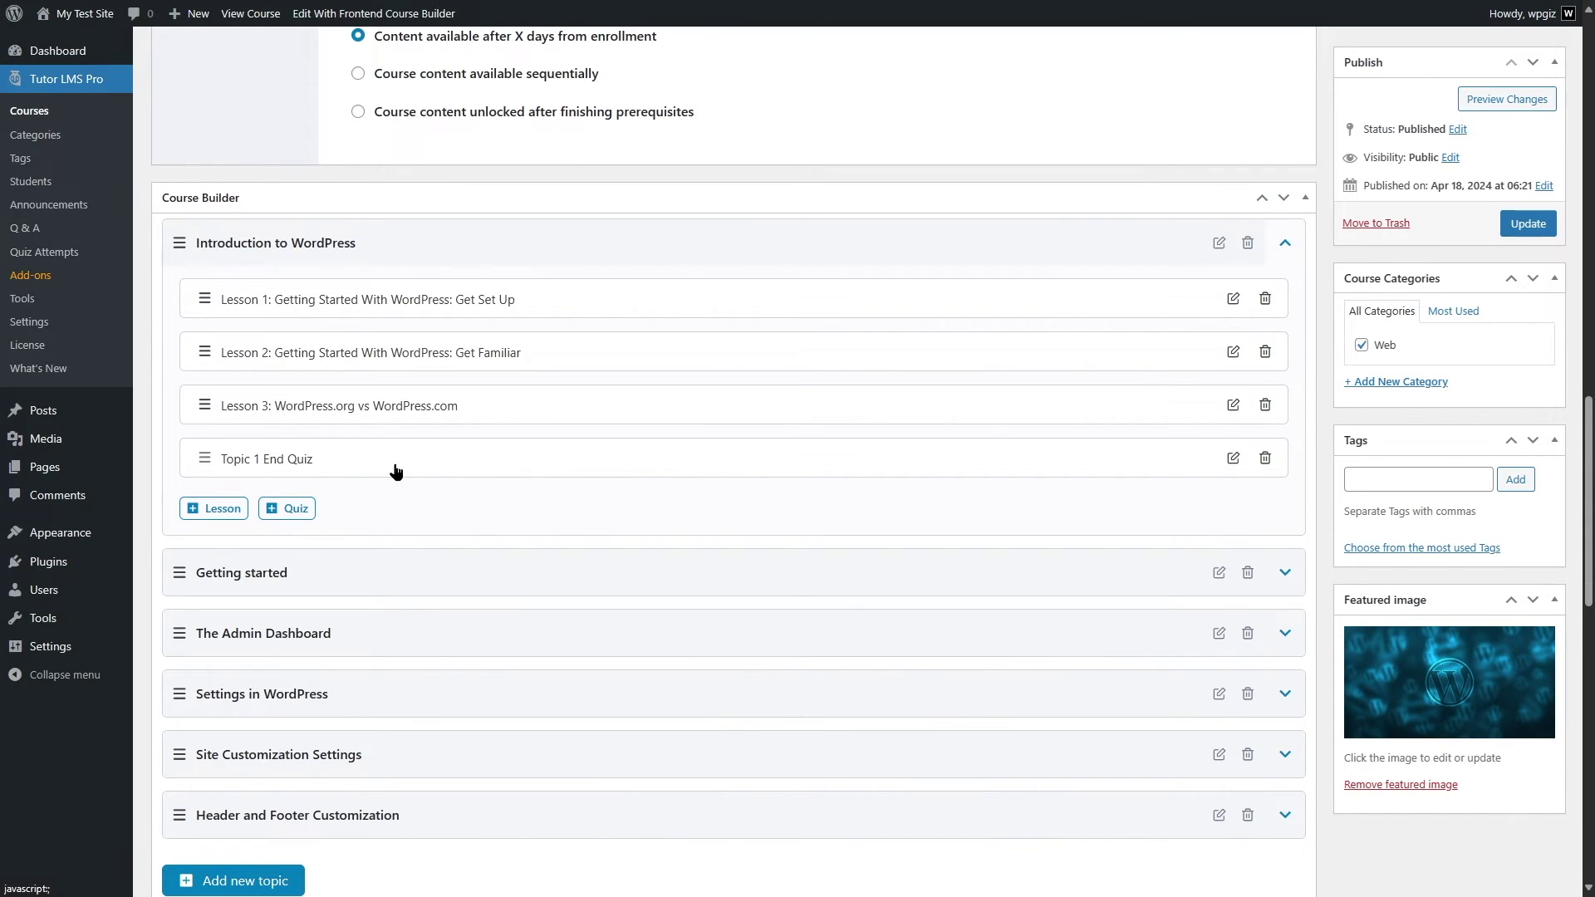
left_click(1233, 457)
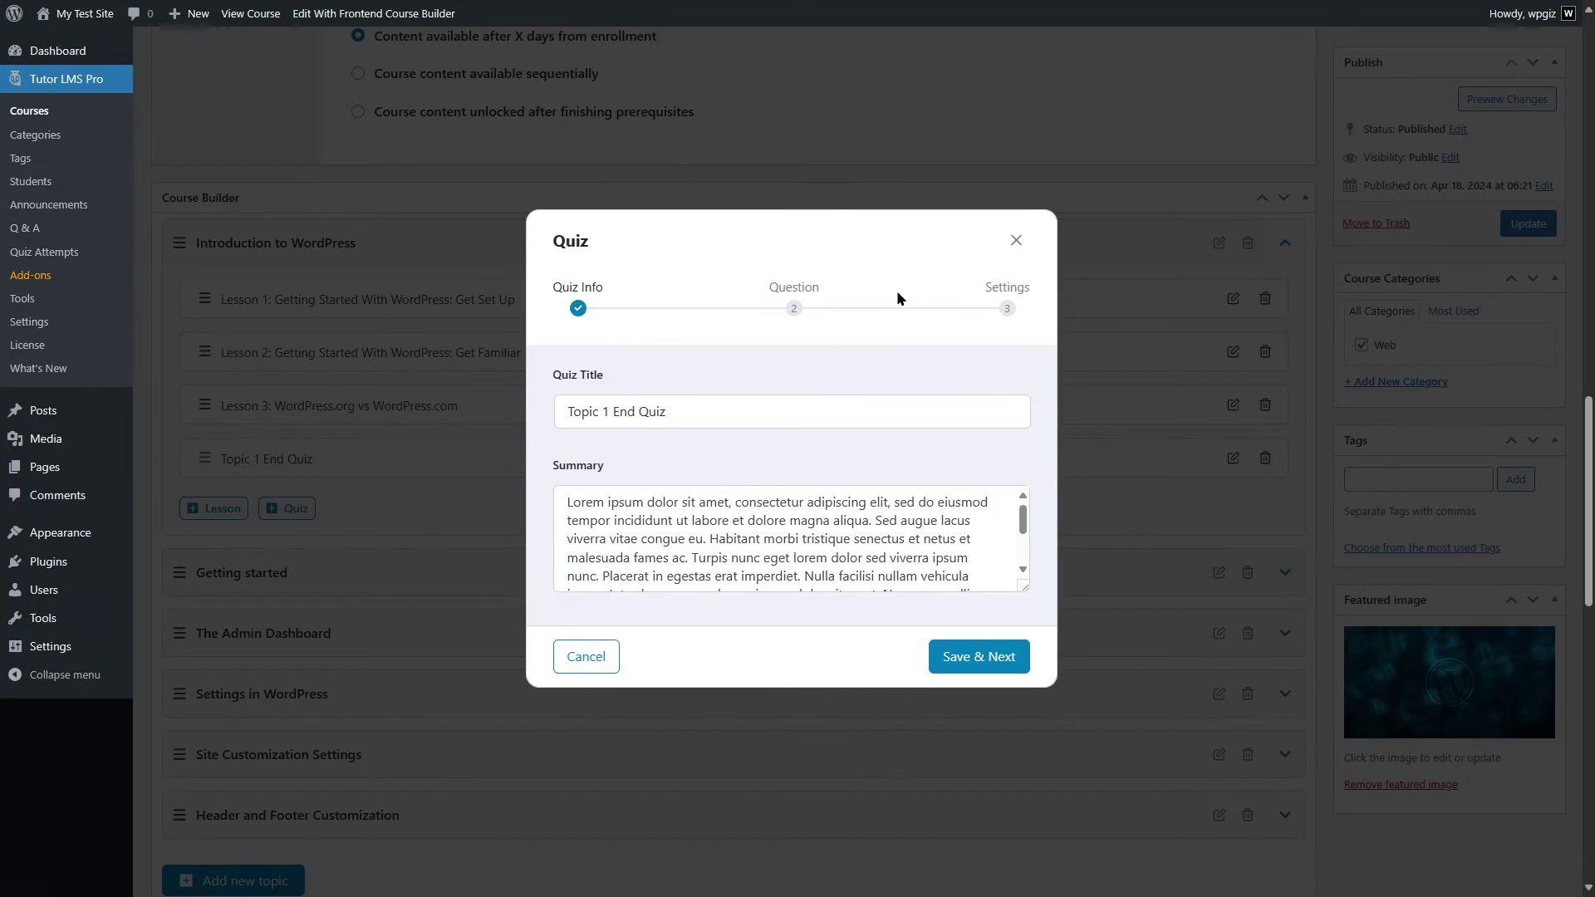
left_click(981, 652)
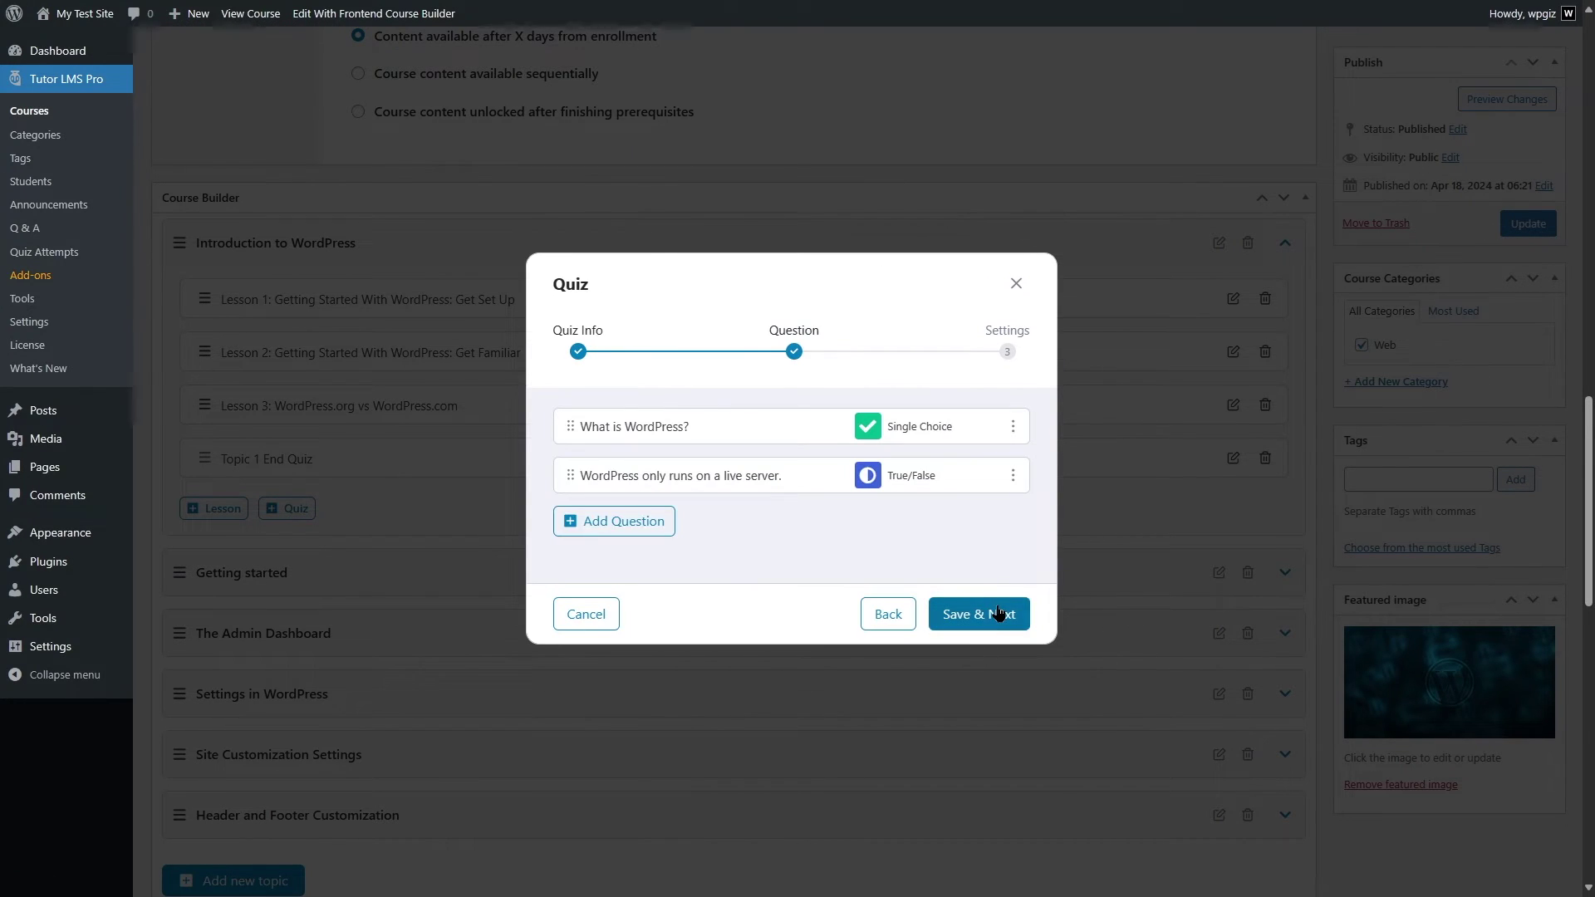
left_click(993, 615)
scroll(897, 561, "down", 4)
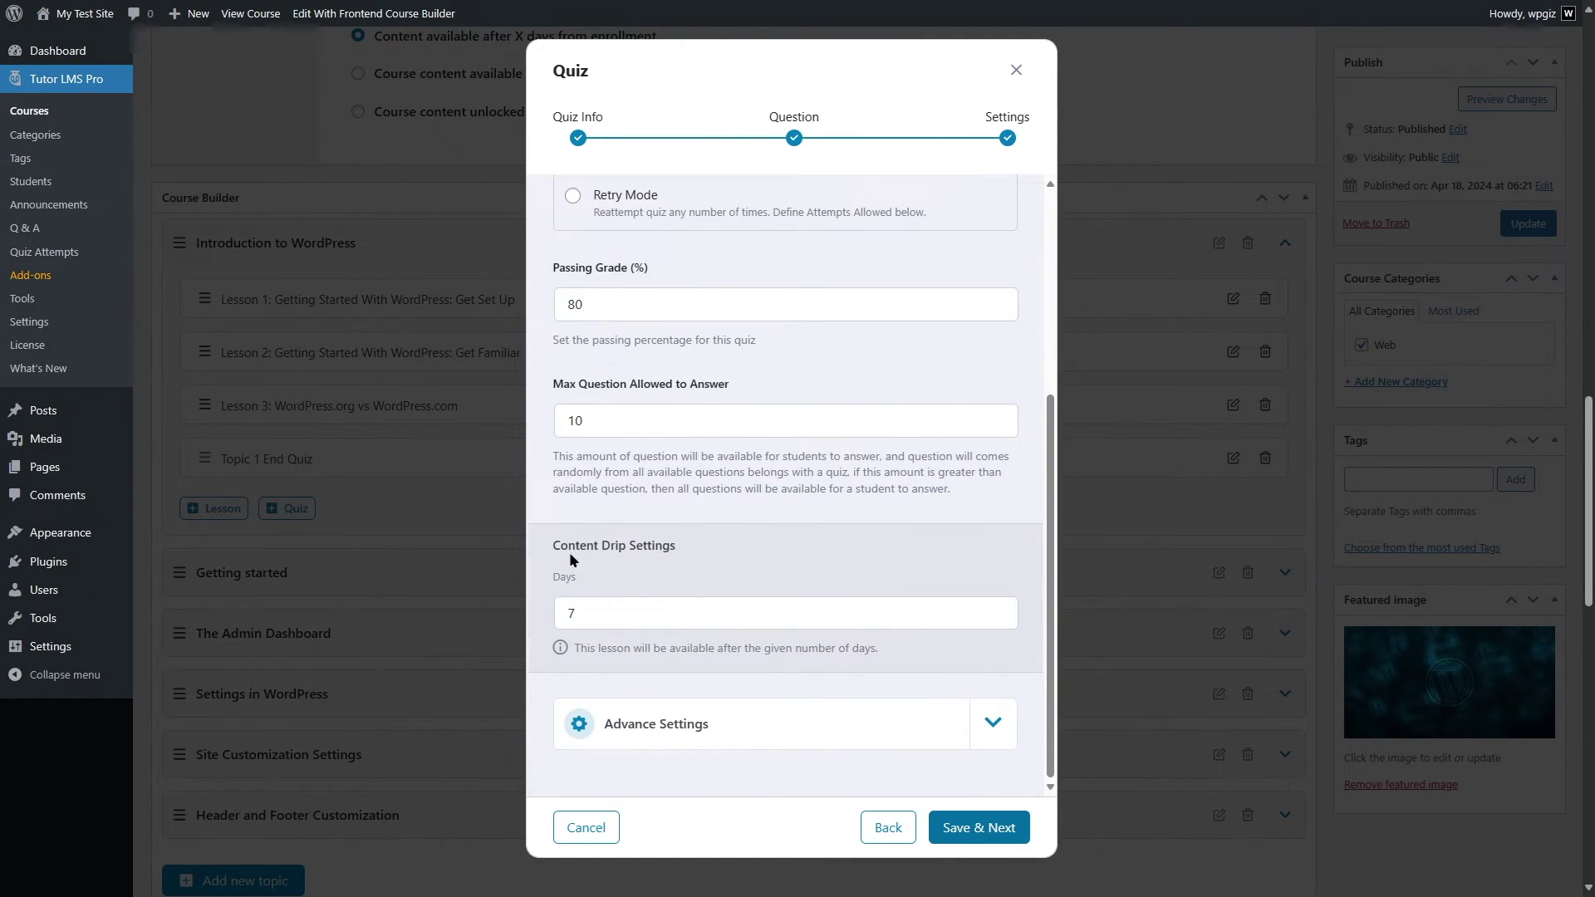
left_click(609, 612)
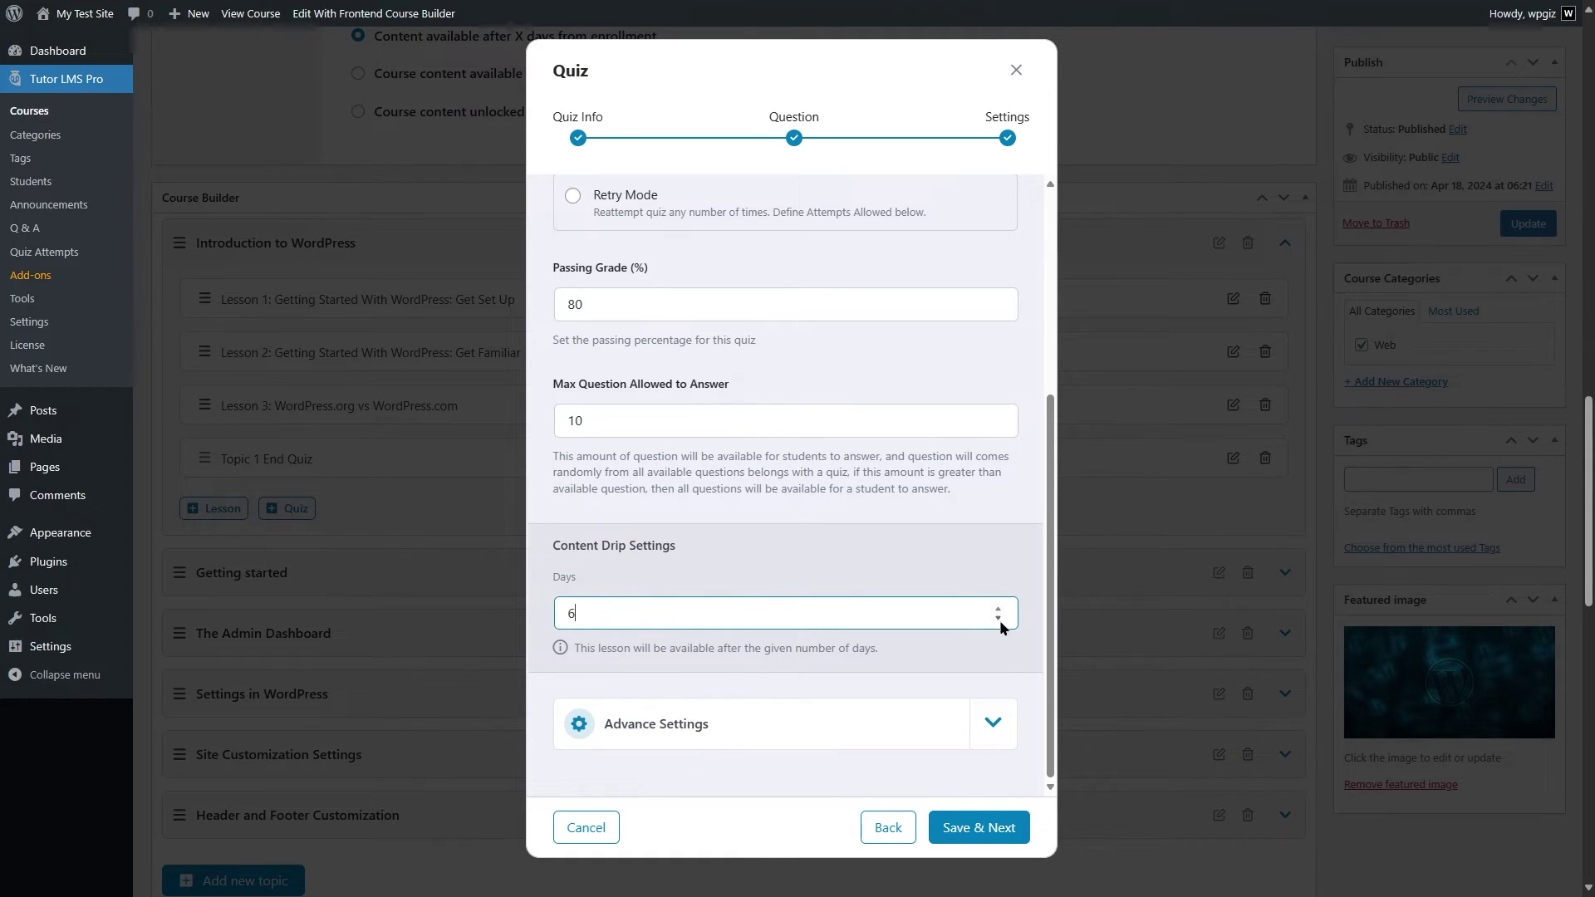
left_click(998, 619)
left_click(590, 824)
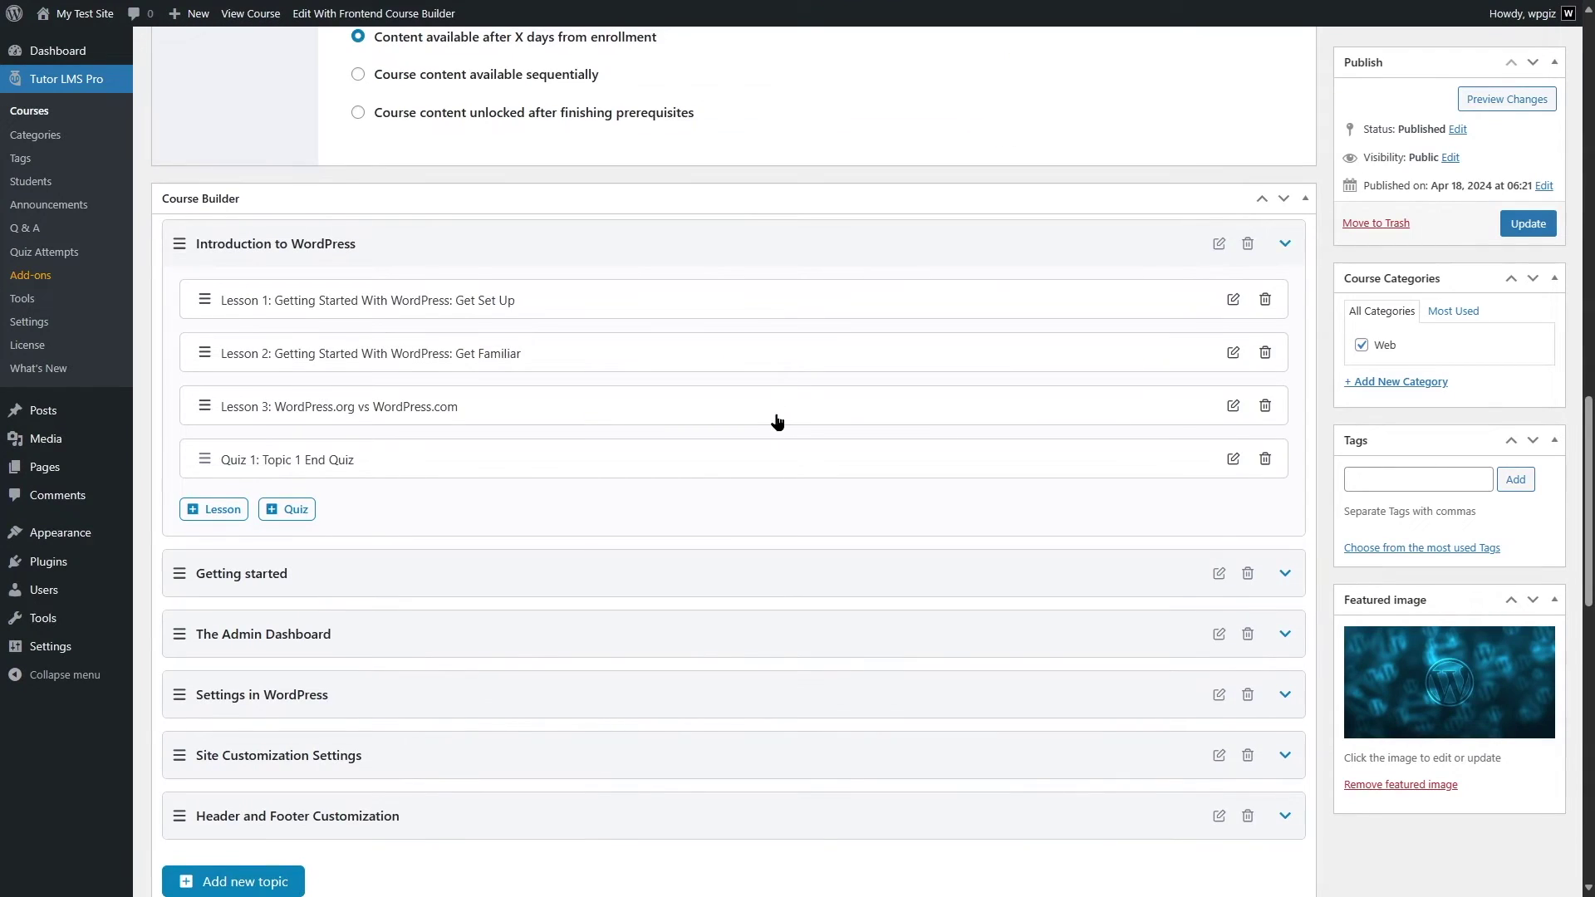
- Save Lesson 2 "Getting Started With WordPress: Get Familiar" with a content drip delay of 7 days and update the course
left_click(1233, 353)
scroll(716, 542, "down", 3)
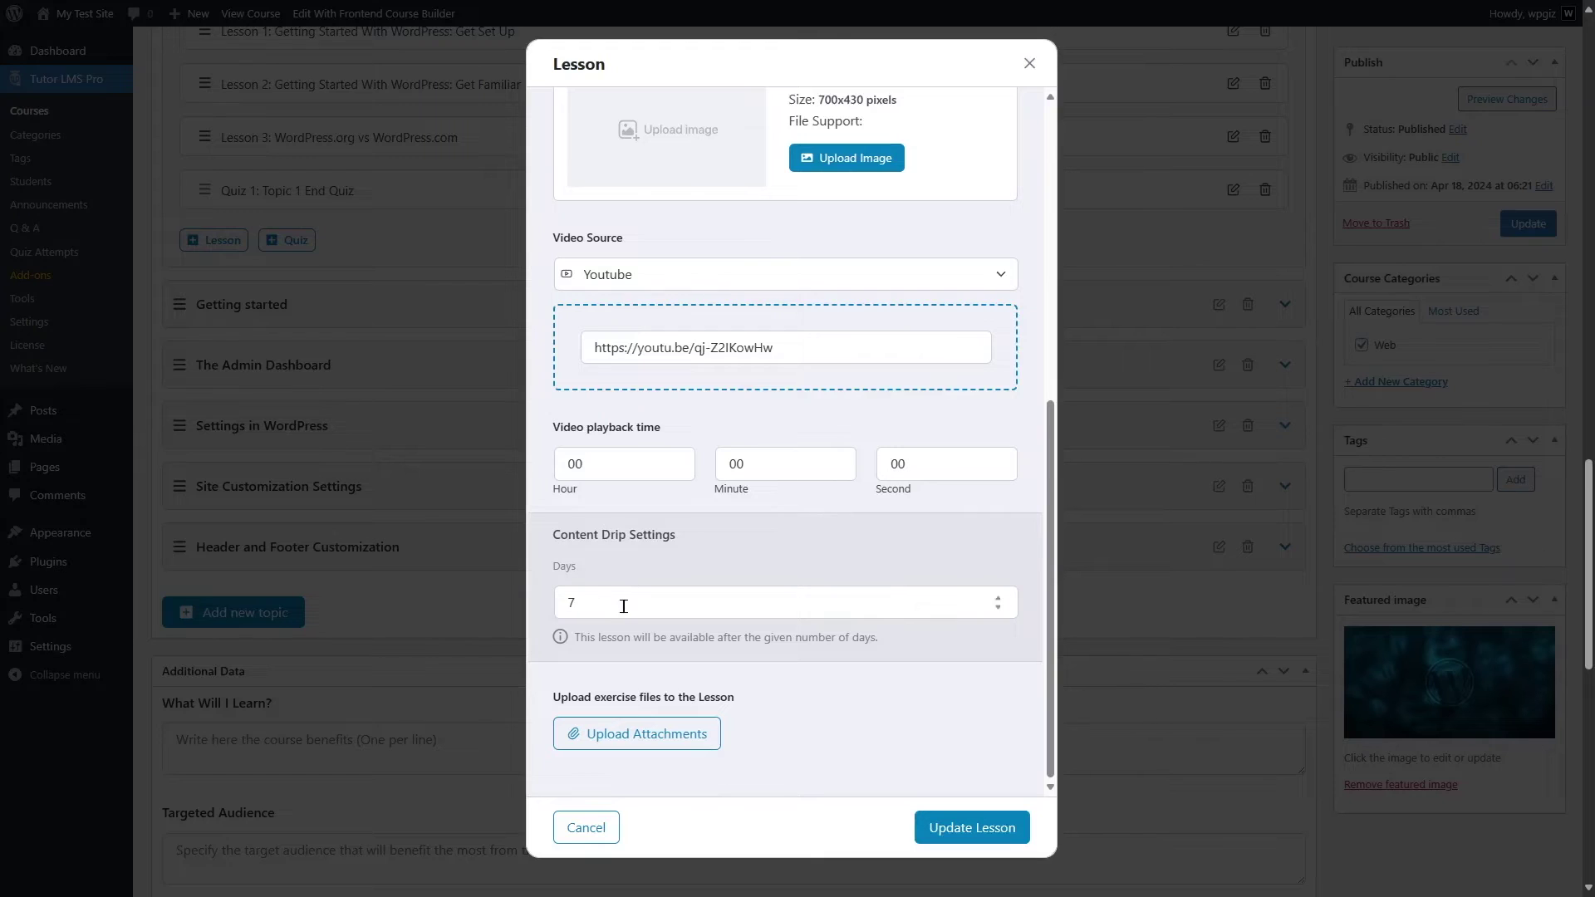
left_click(942, 833)
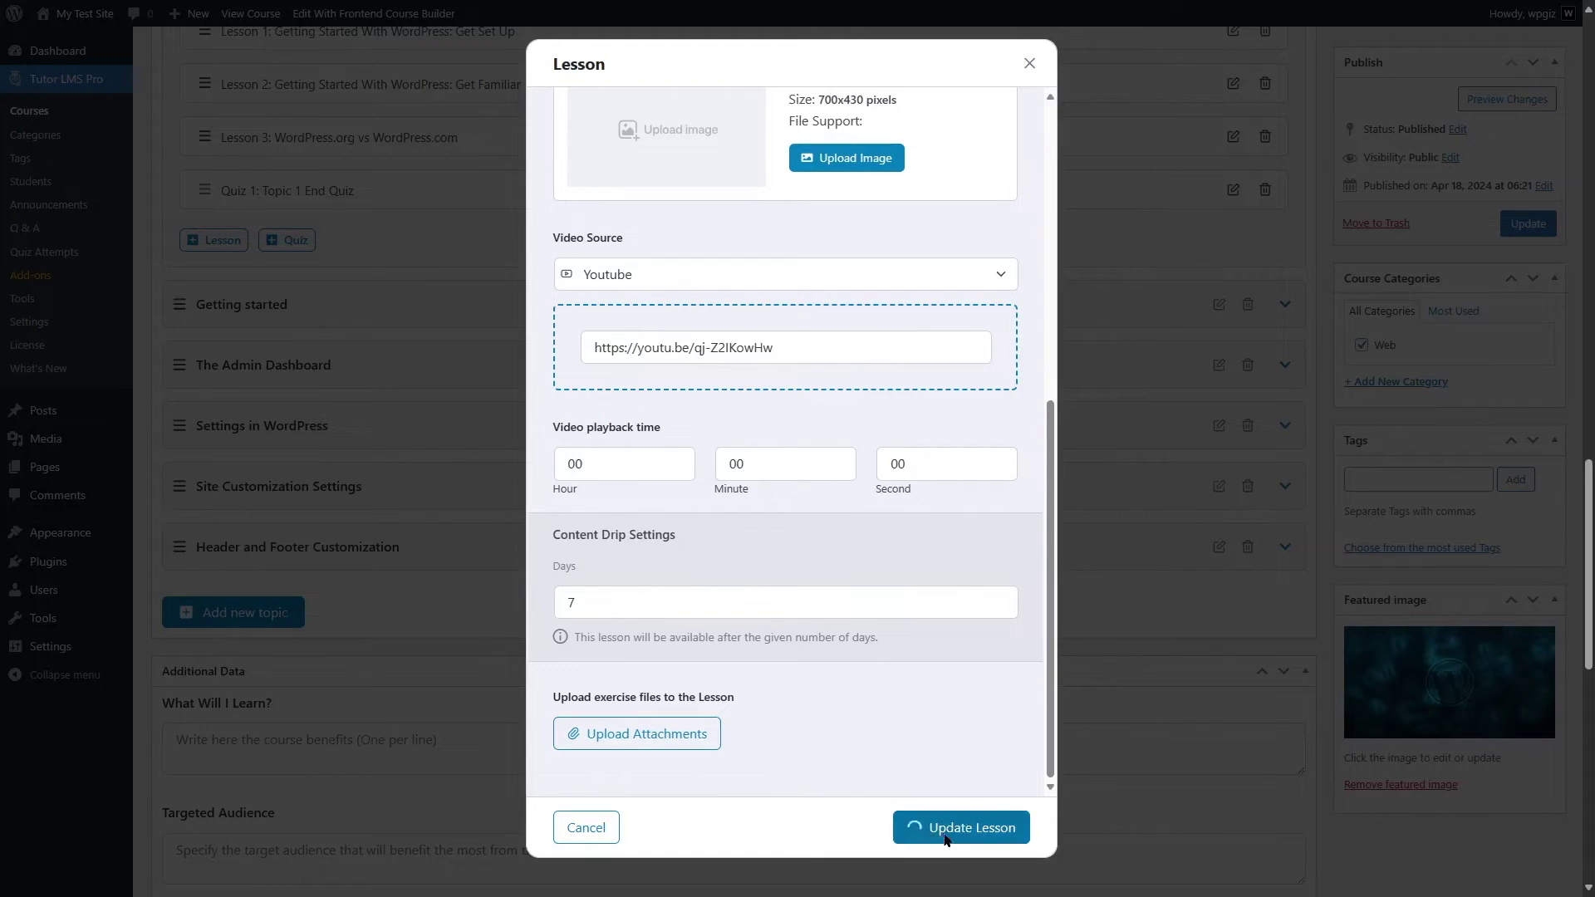
scroll(1178, 430, "up", 6)
left_click(1529, 223)
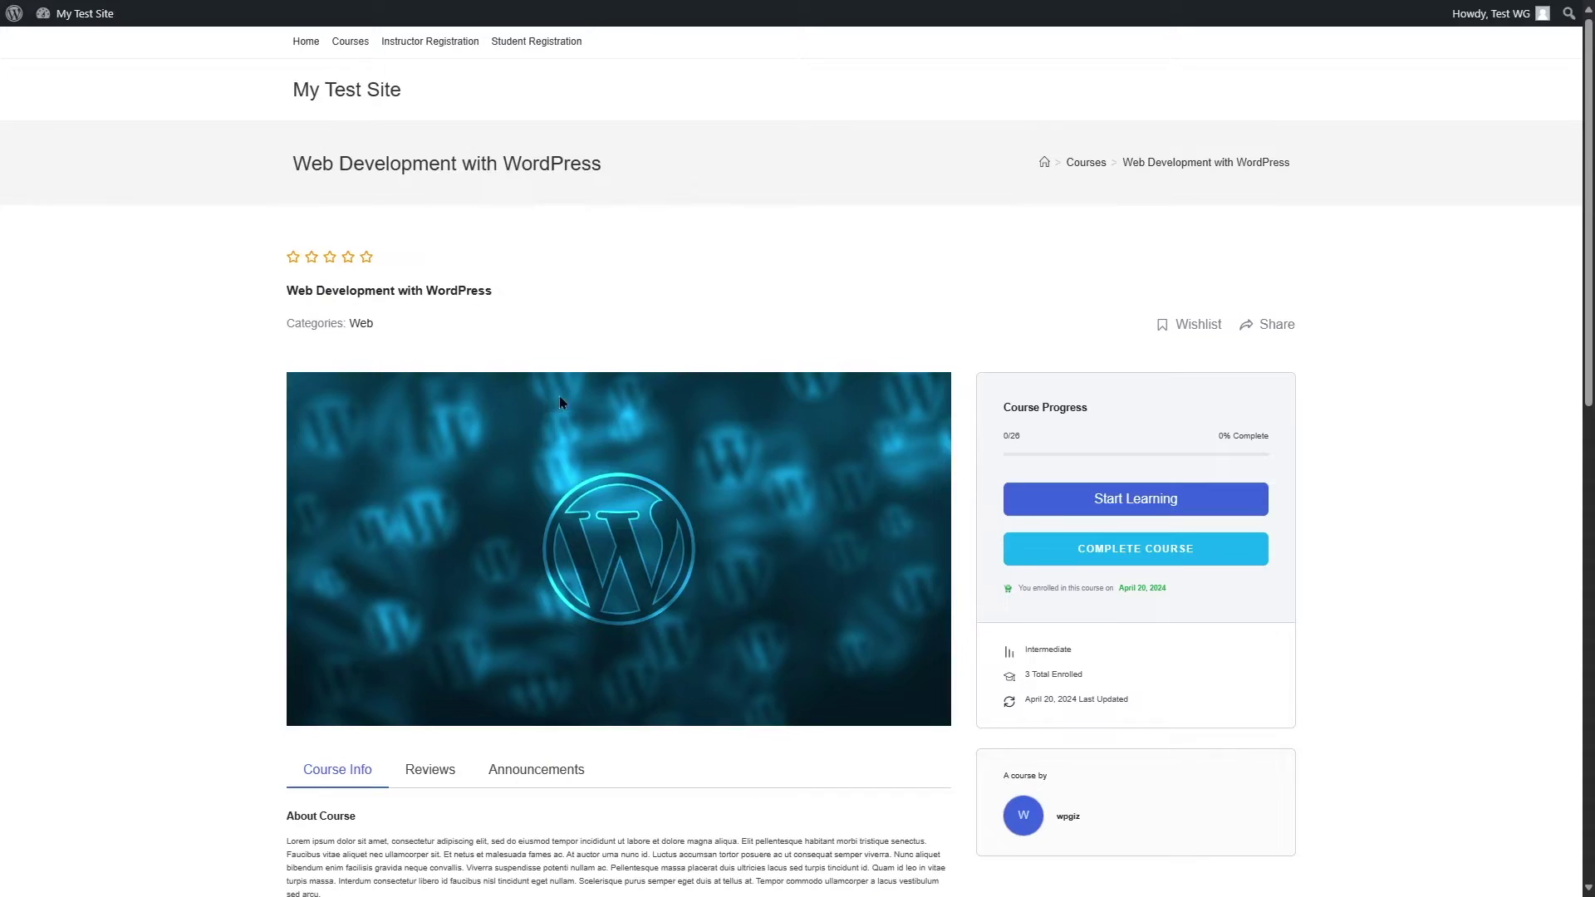
- Start the course as the student and check when the "Get Familiar" lesson becomes available
left_click(1119, 502)
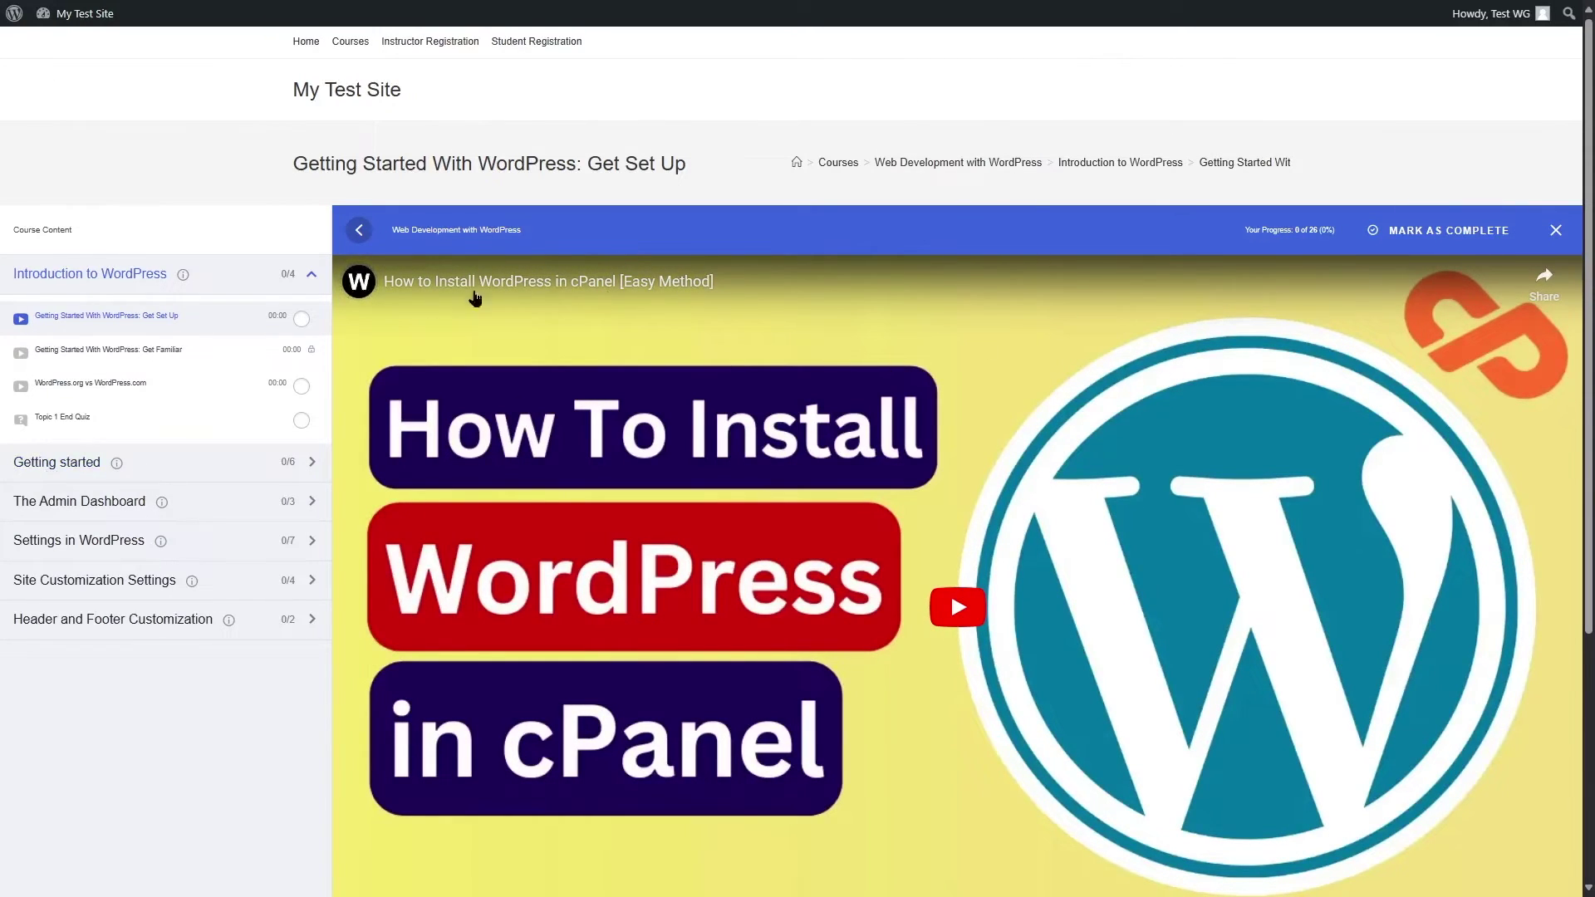
left_click(115, 360)
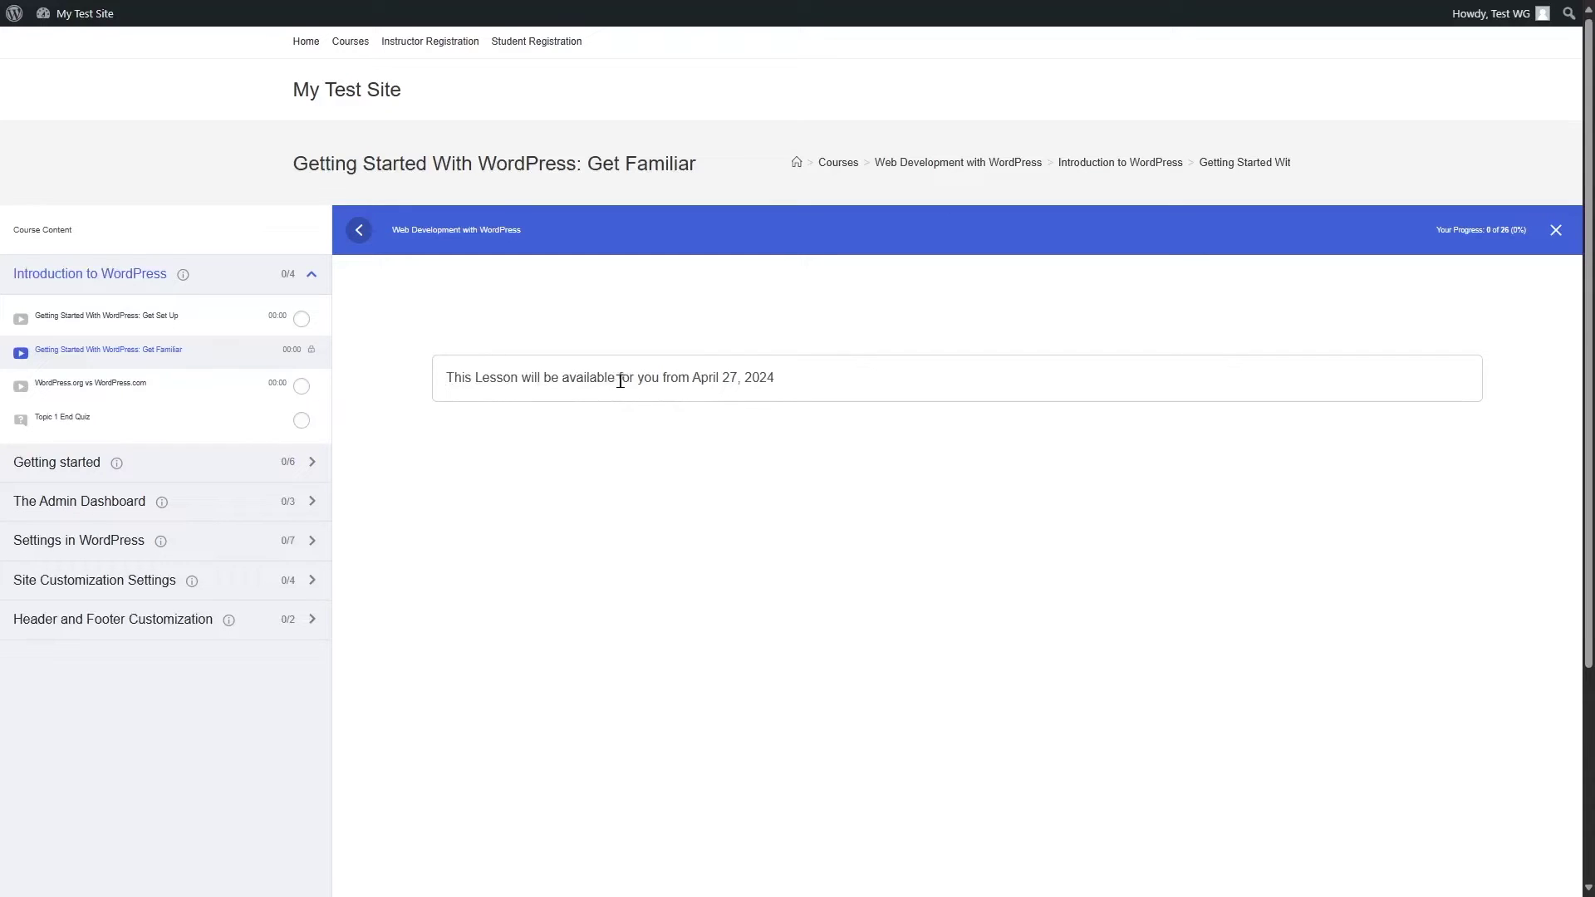
left_click_drag(619, 382, 669, 381)
left_click(661, 370)
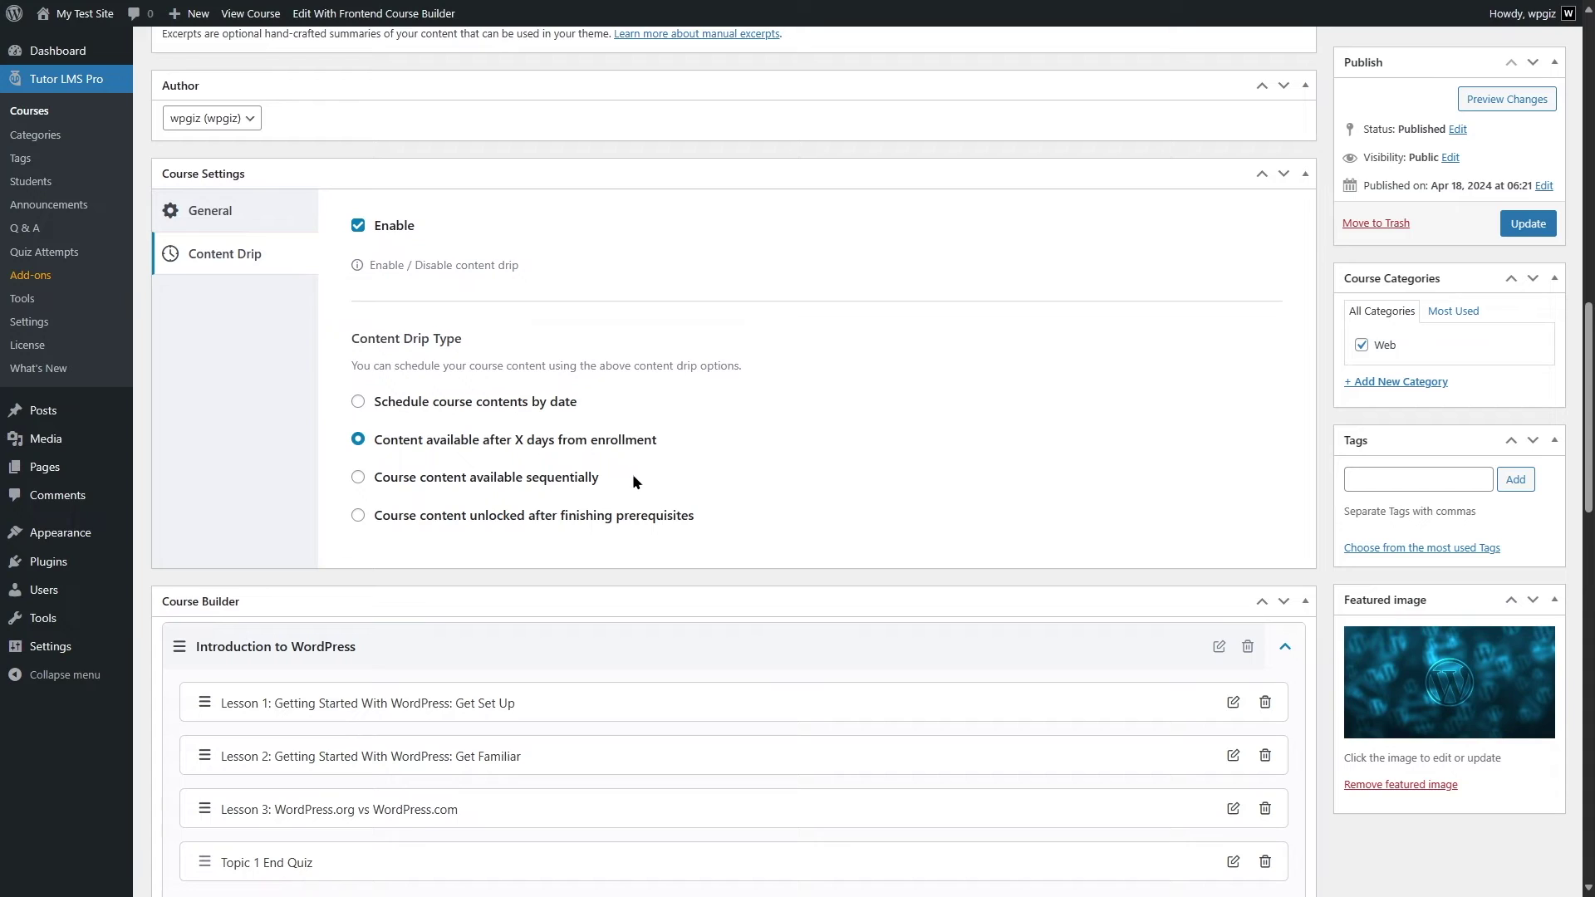
- In the course editor, set the content drip type to "Course content available sequentially" and update the course
left_click(499, 481)
scroll(499, 486, "down", 3)
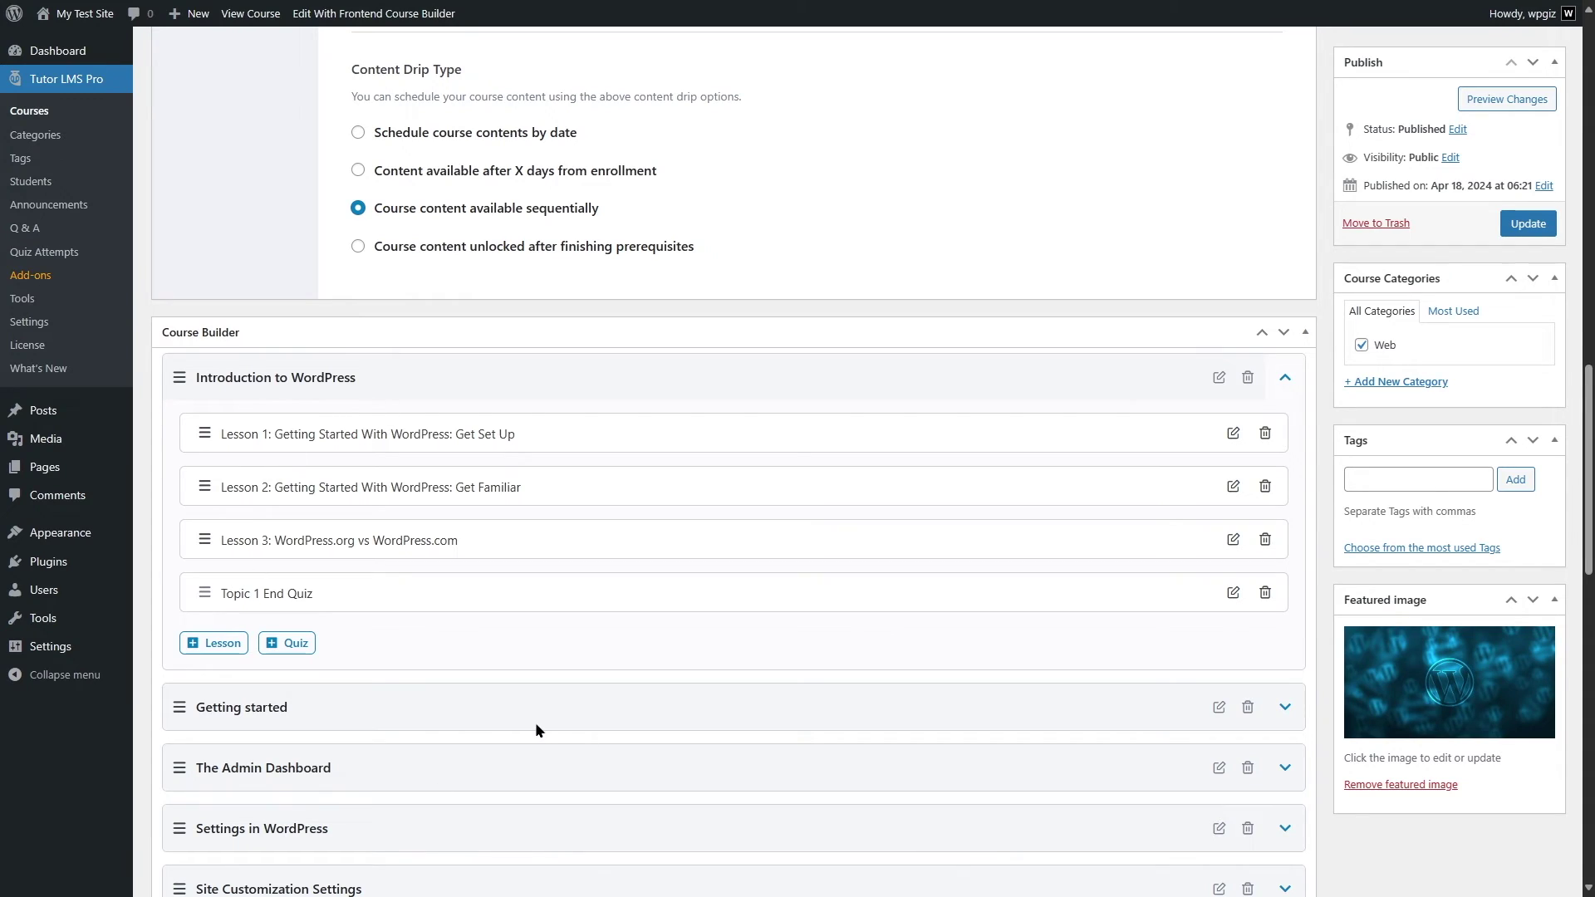
left_click(425, 371)
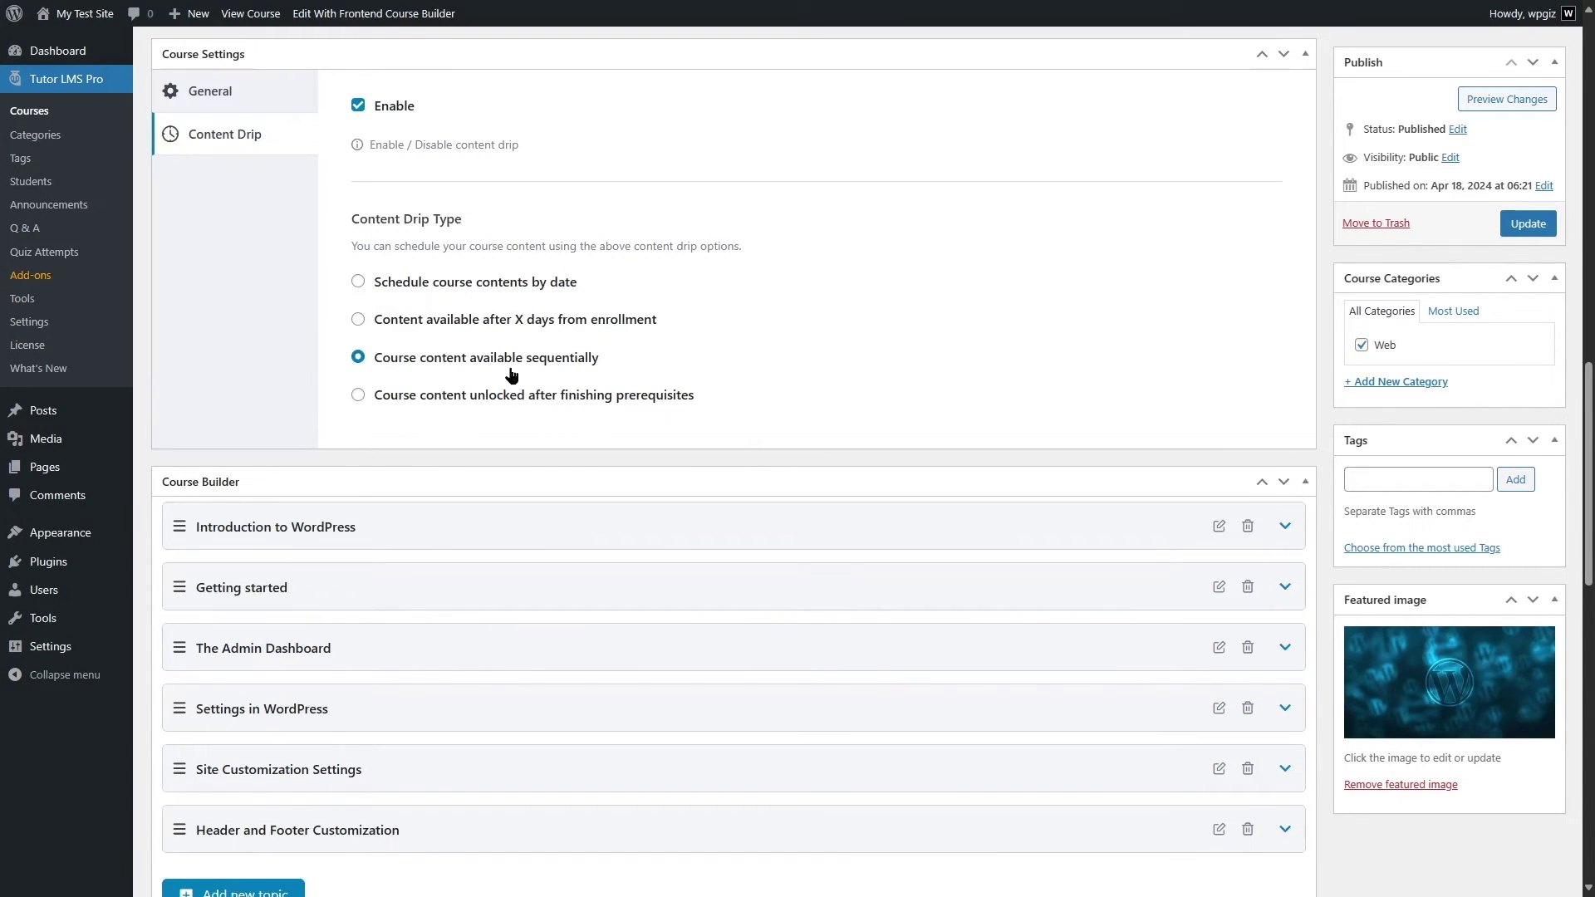
left_click(1518, 228)
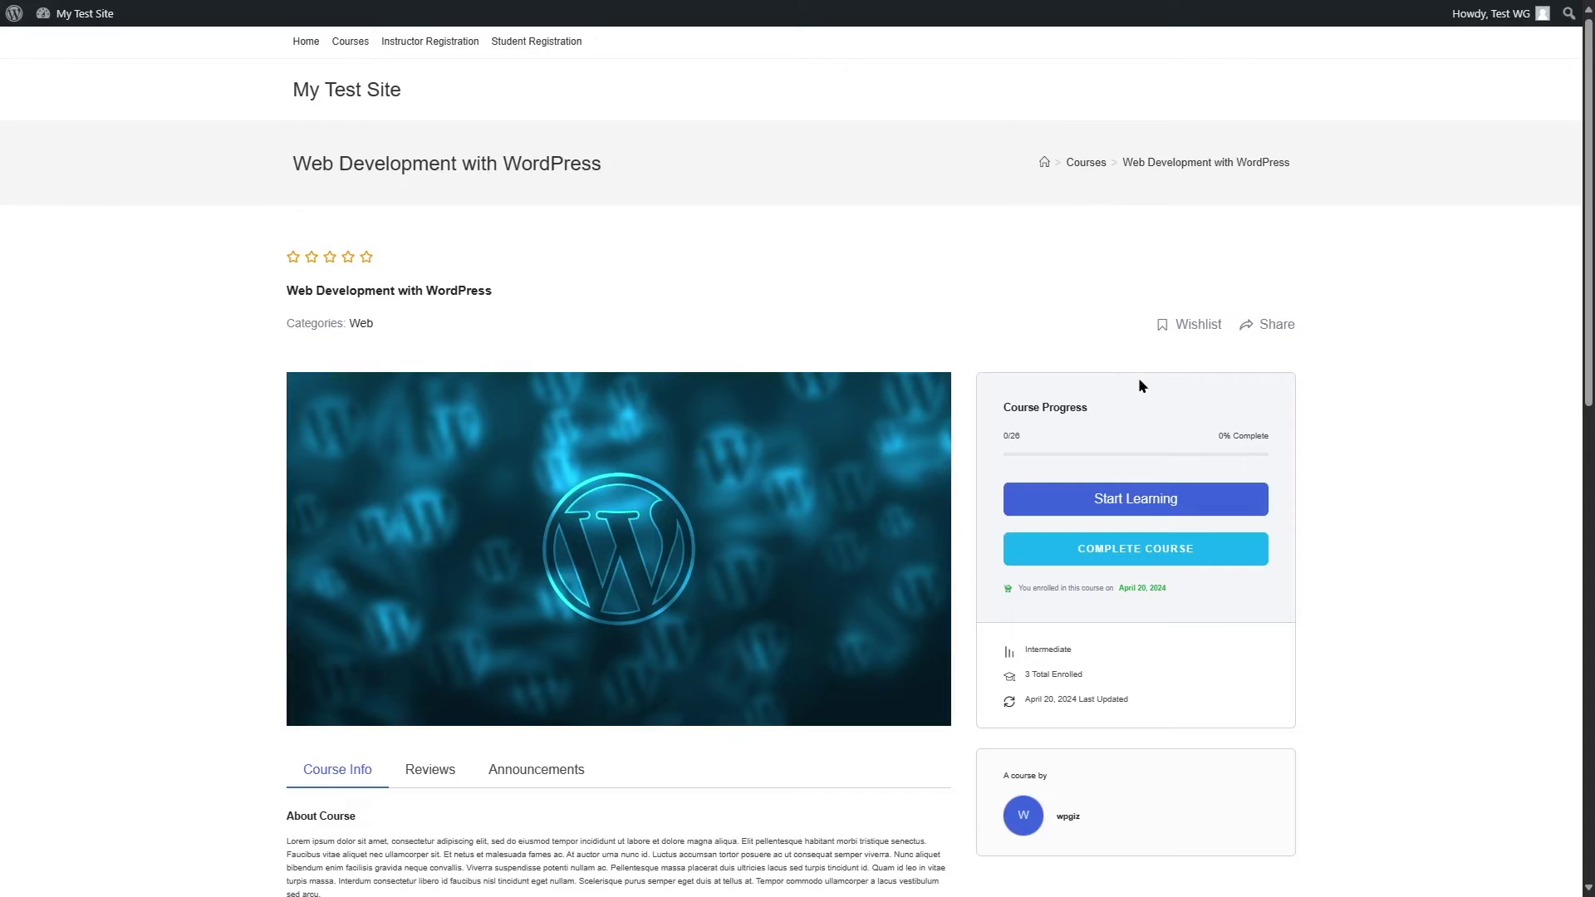
- Start the course as the student and check which lessons and quiz are locked under sequential access, opening "Get Familiar" and "WordPress.org vs WordPress.com"
left_click(1137, 500)
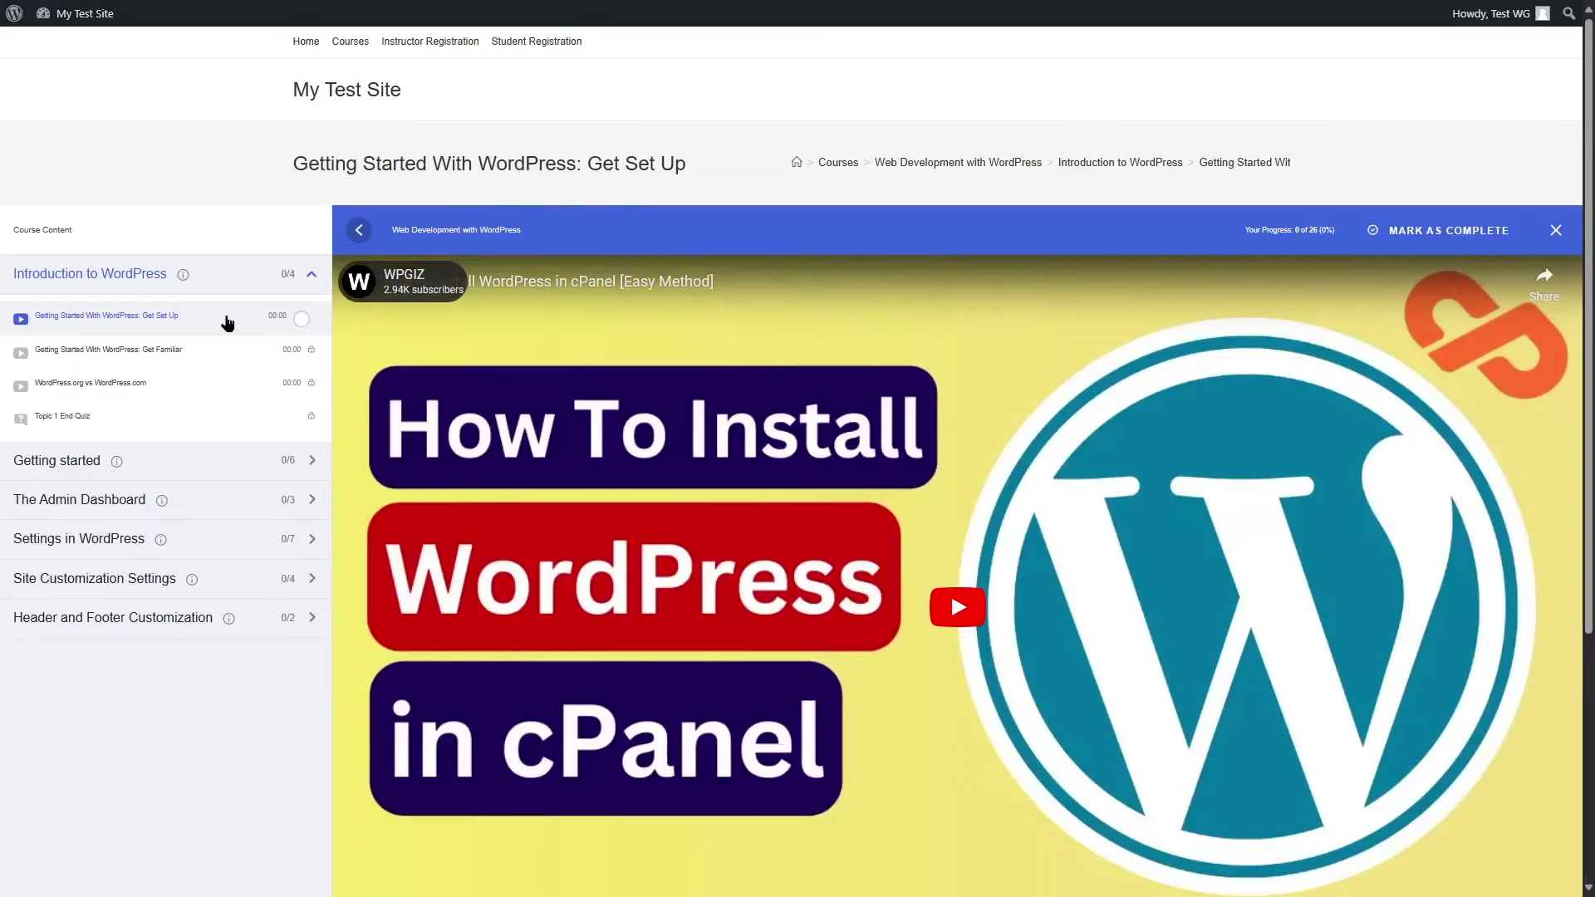
scroll(1021, 488, "down", 5)
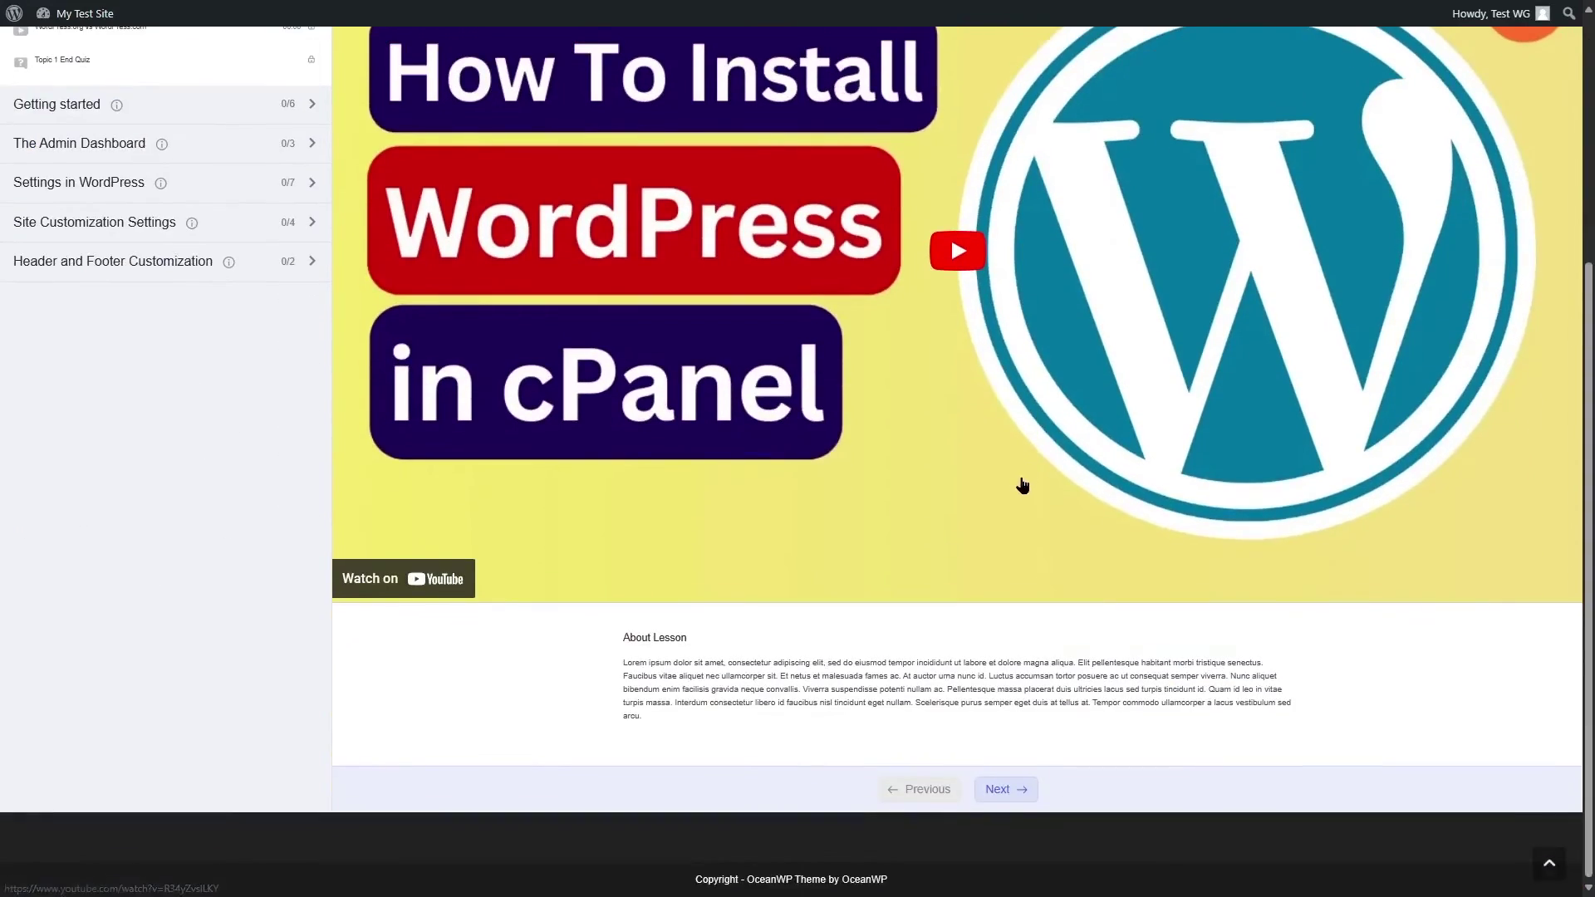
scroll(950, 390, "up", 5)
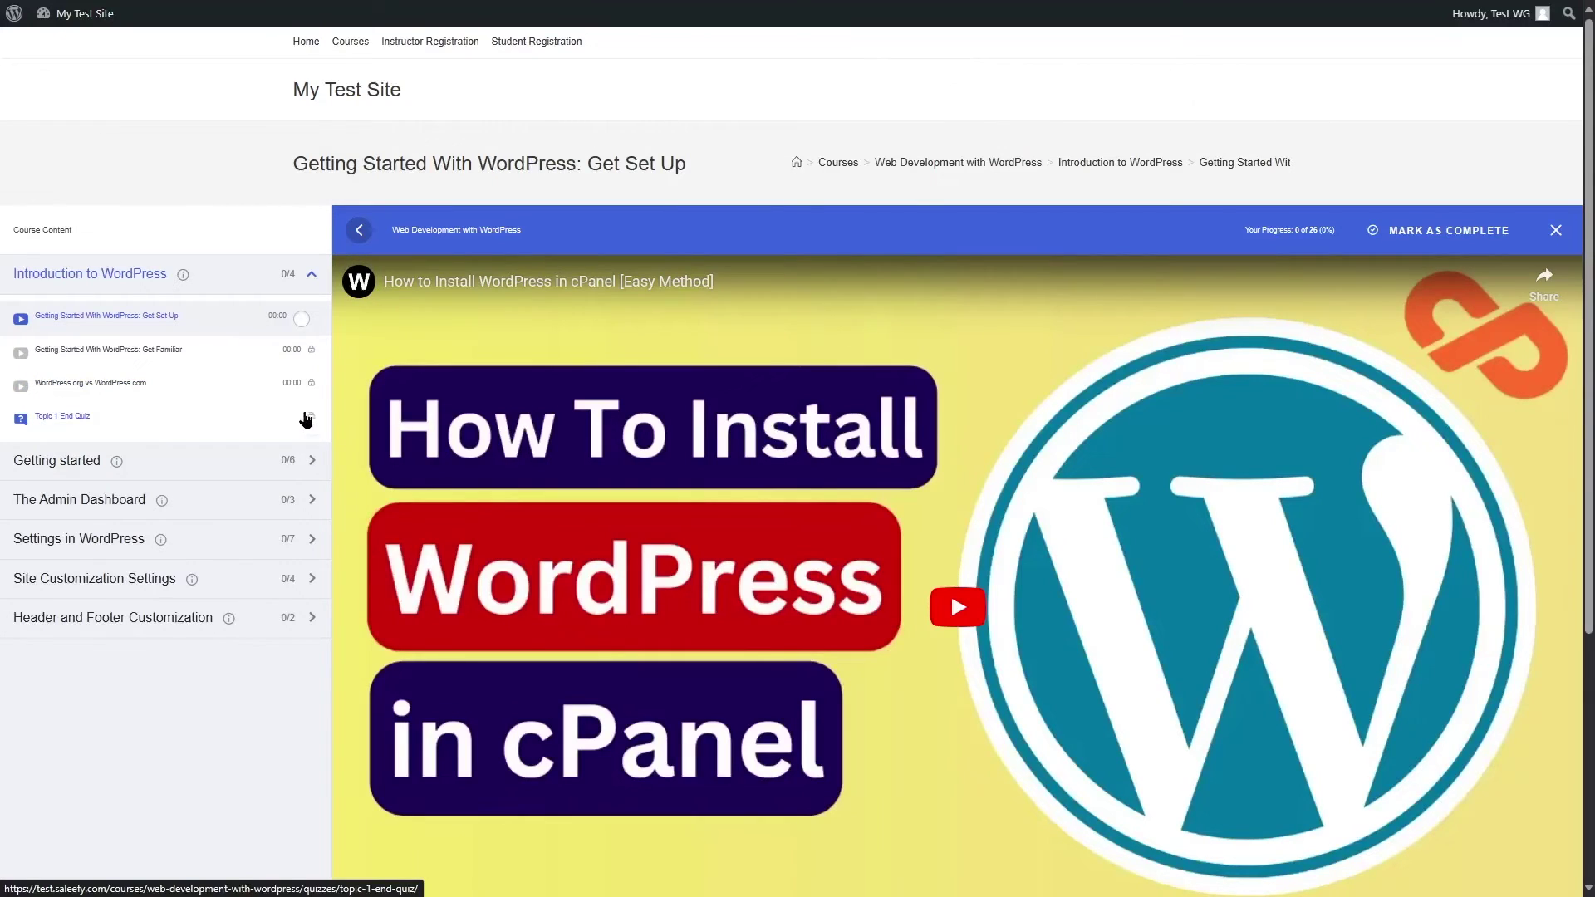
left_click(144, 355)
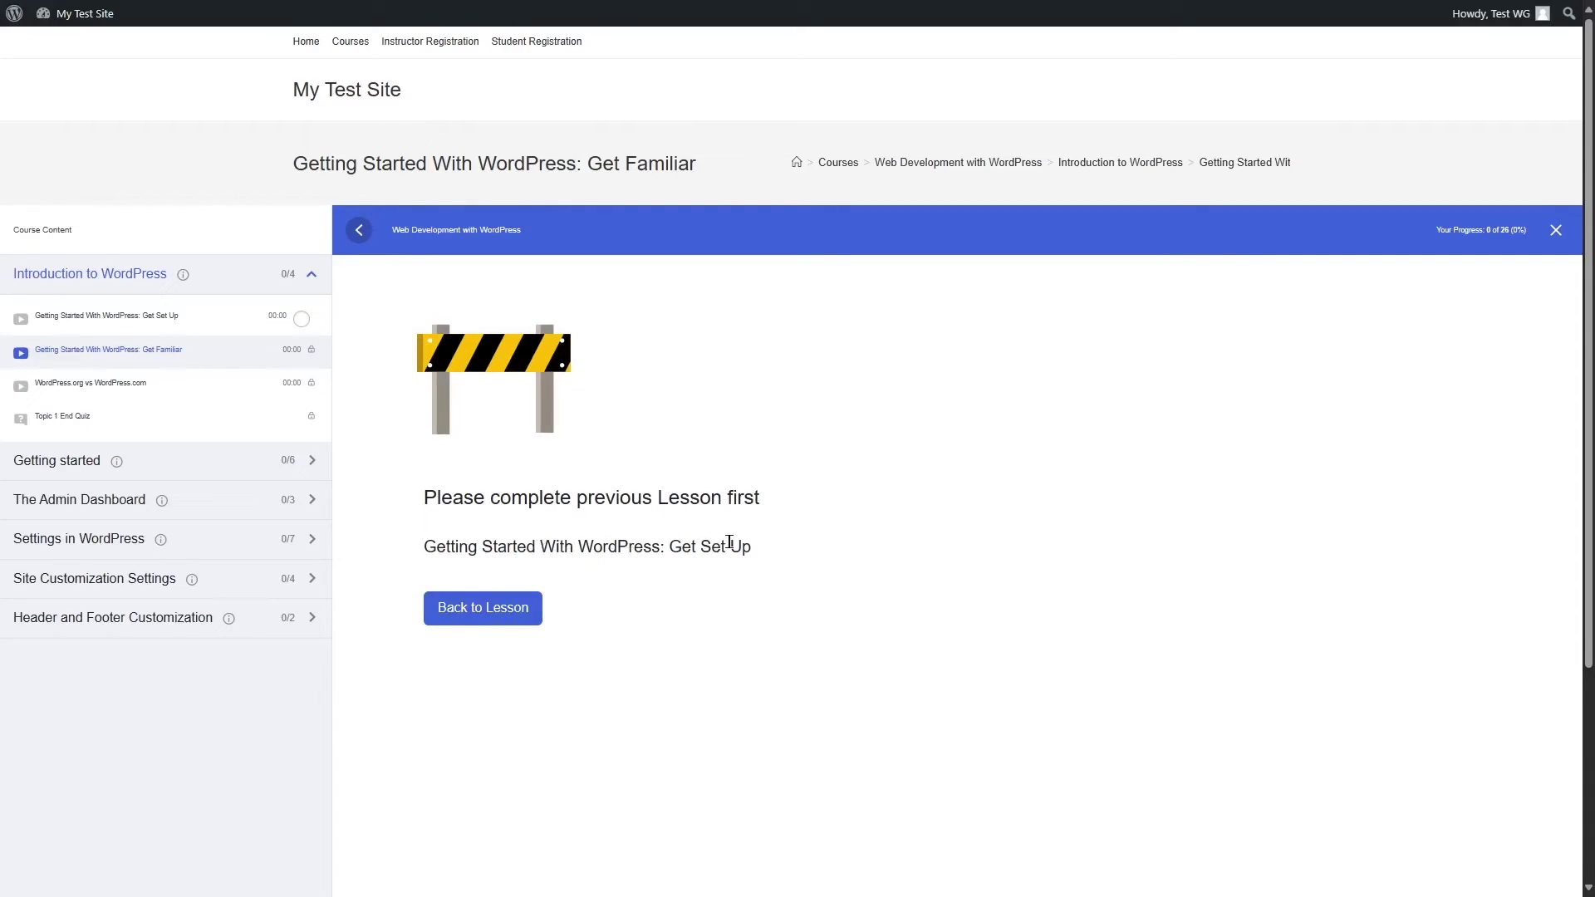
left_click(95, 394)
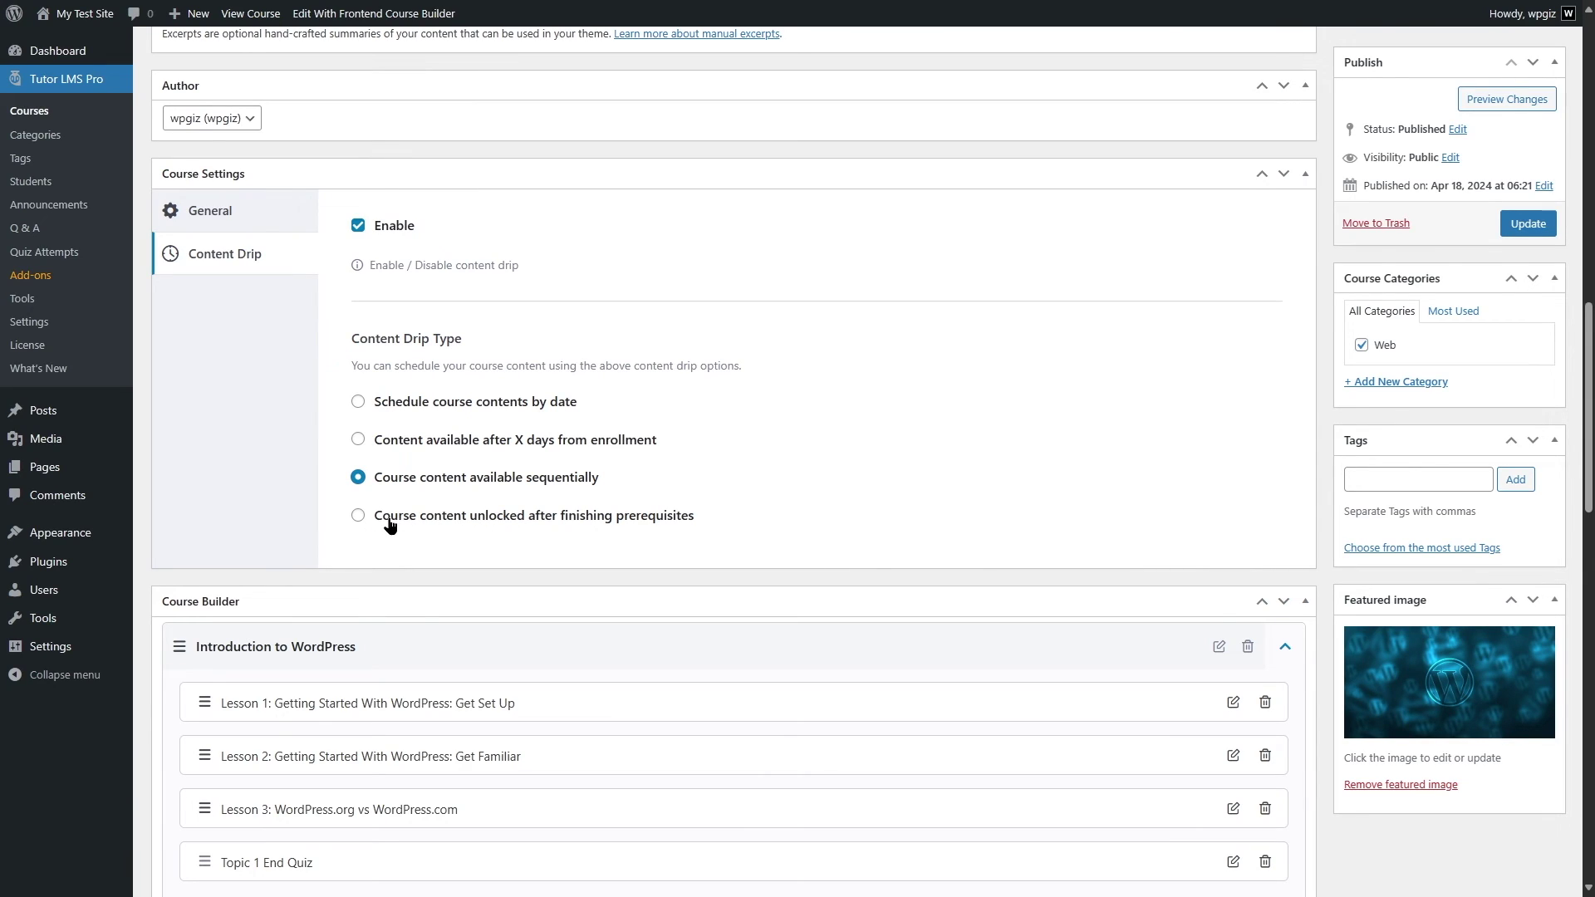
- Set the content drip type to "Course content unlocked after finishing prerequisites" in the course editor and open Lesson 2's content drip settings
left_click(653, 524)
scroll(615, 588, "down", 2)
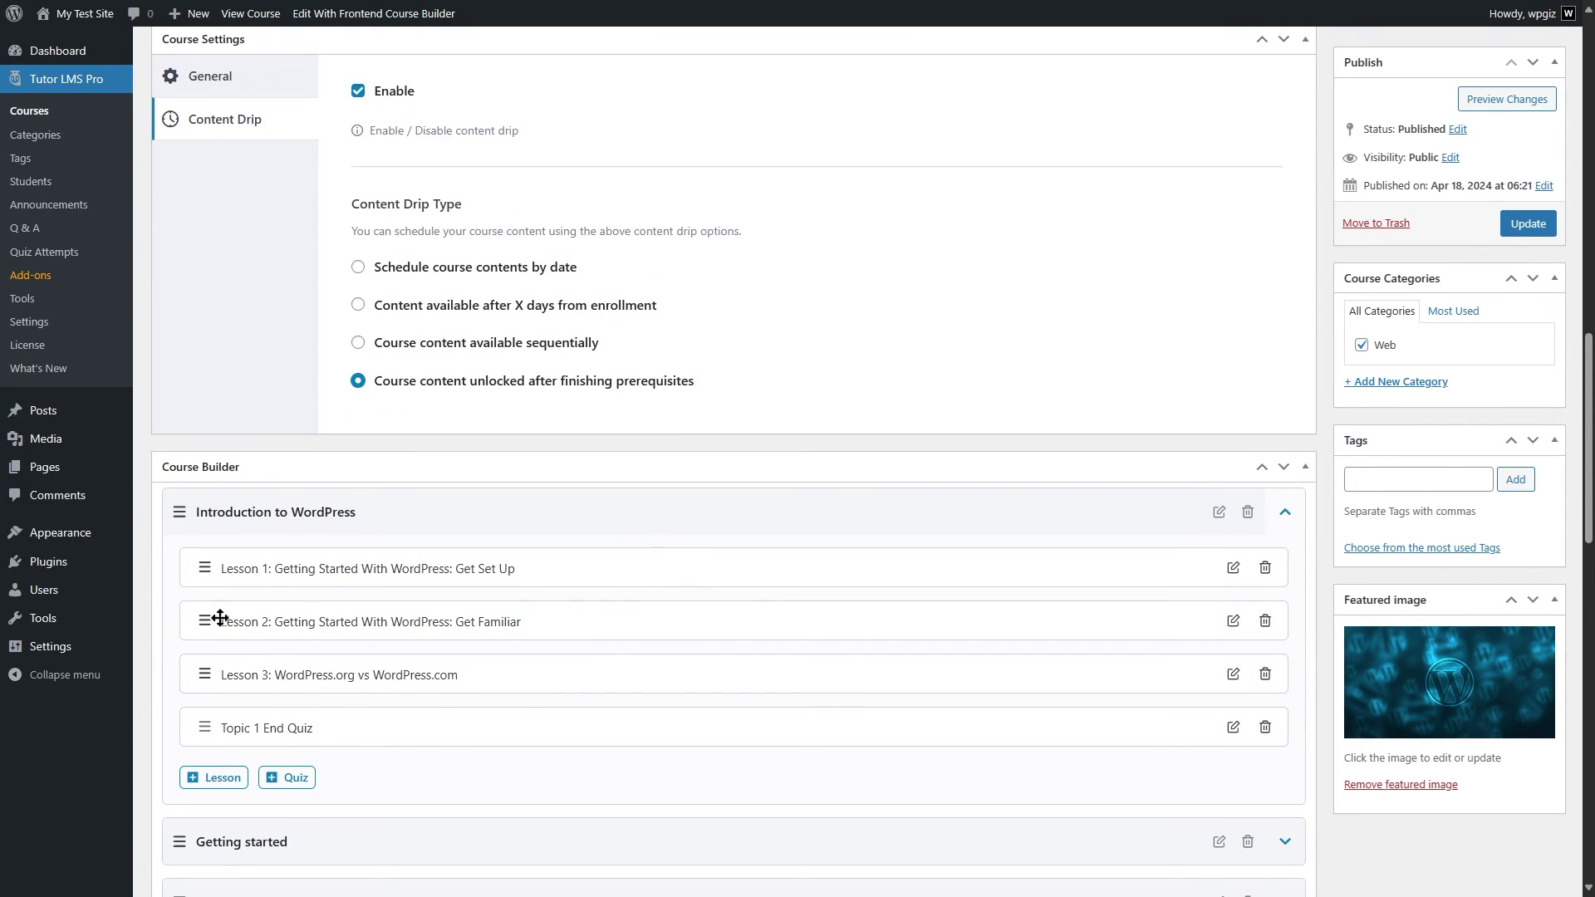
left_click(1232, 625)
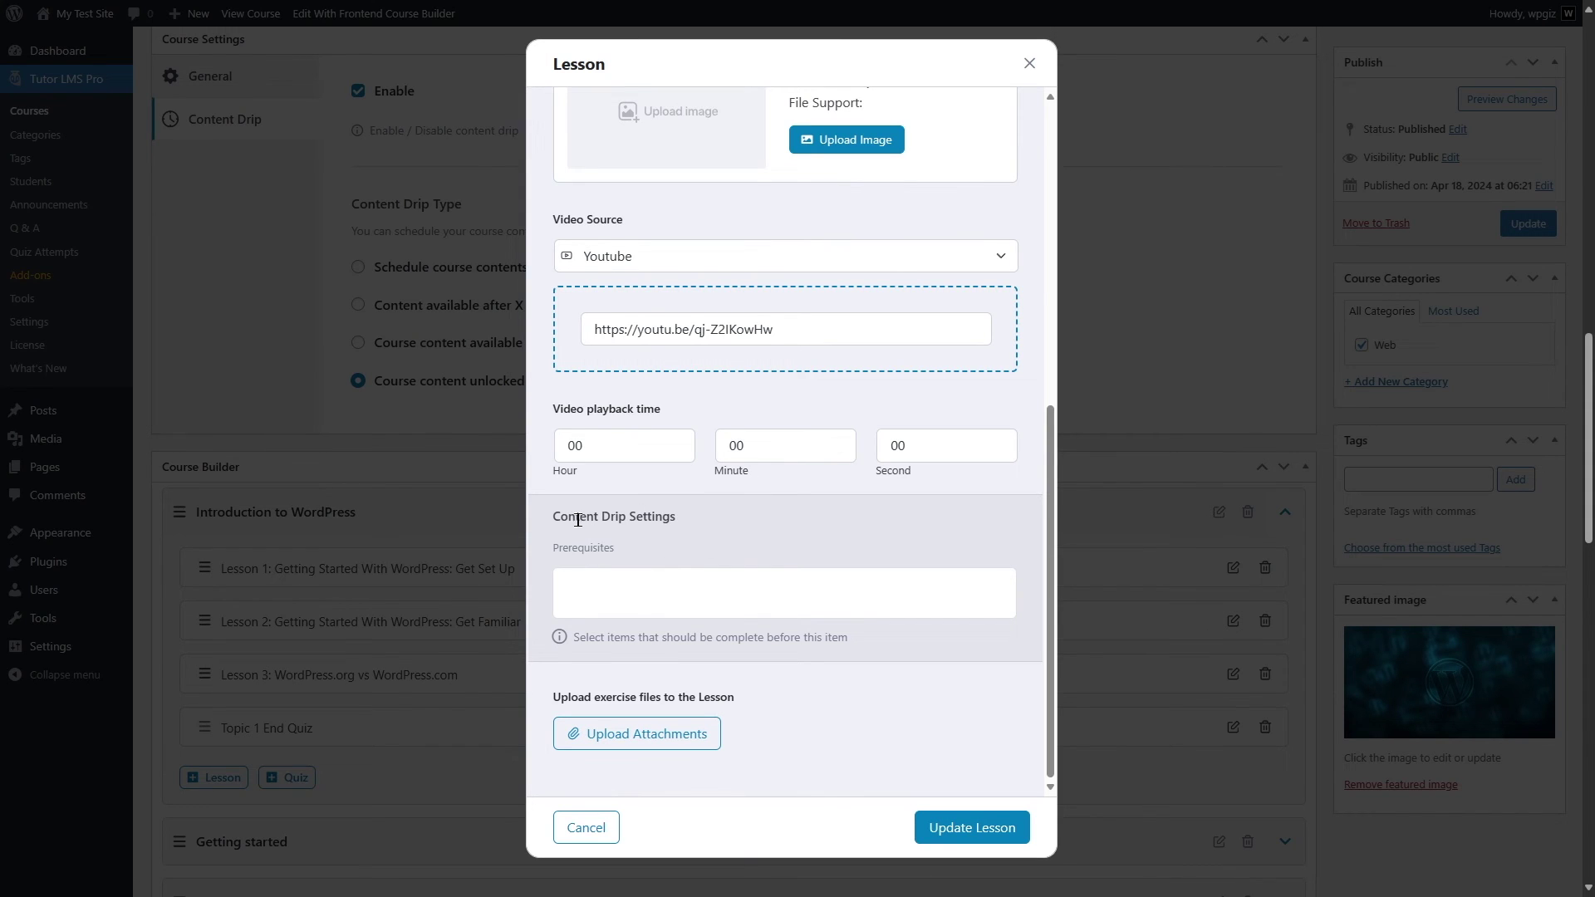
scroll(582, 531, "up", 7)
scroll(691, 581, "down", 3)
scroll(691, 581, "down", 5)
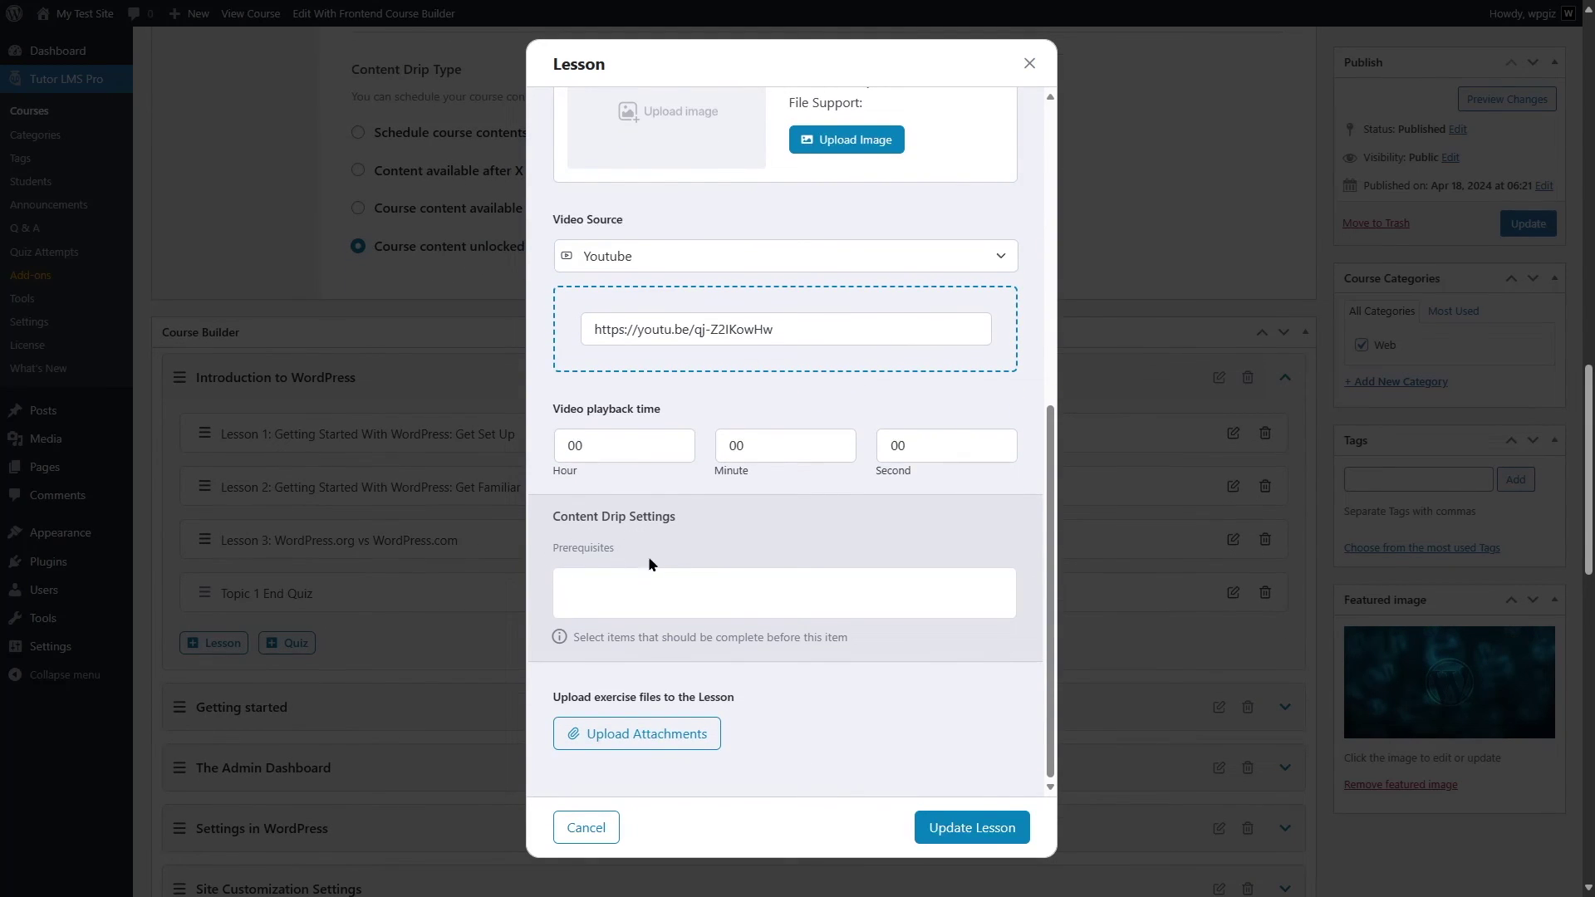
- Add "Getting Started With WordPress: Get Set Up" as the prerequisite of the "Get Familiar" lesson, then update the lesson and the course
left_click(592, 595)
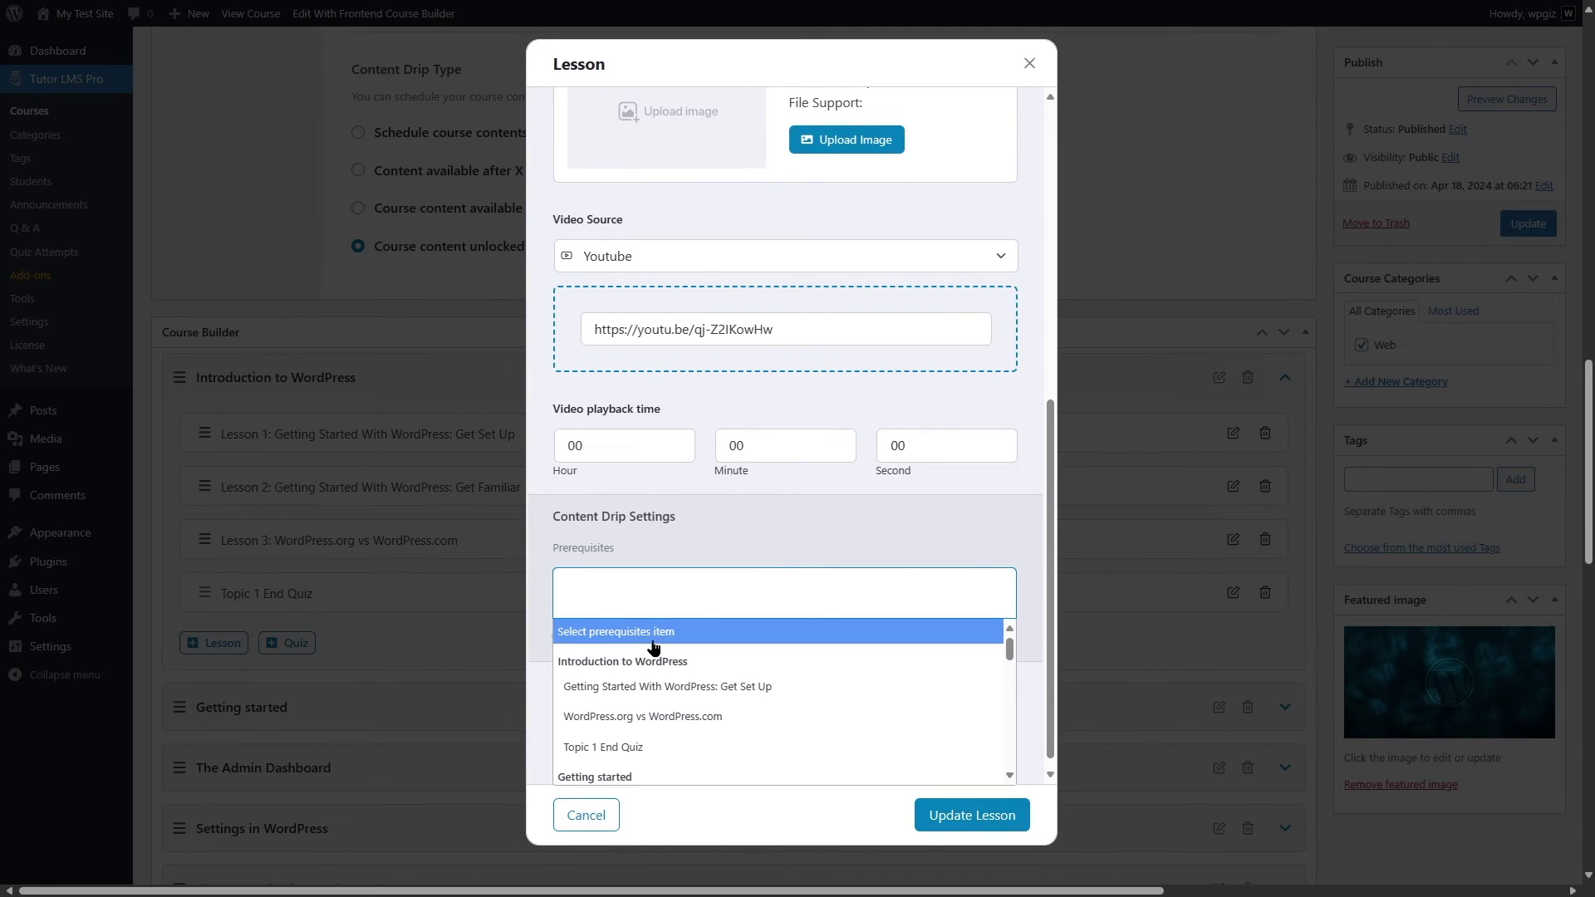
scroll(665, 731, "down", 1)
scroll(665, 740, "down", 4)
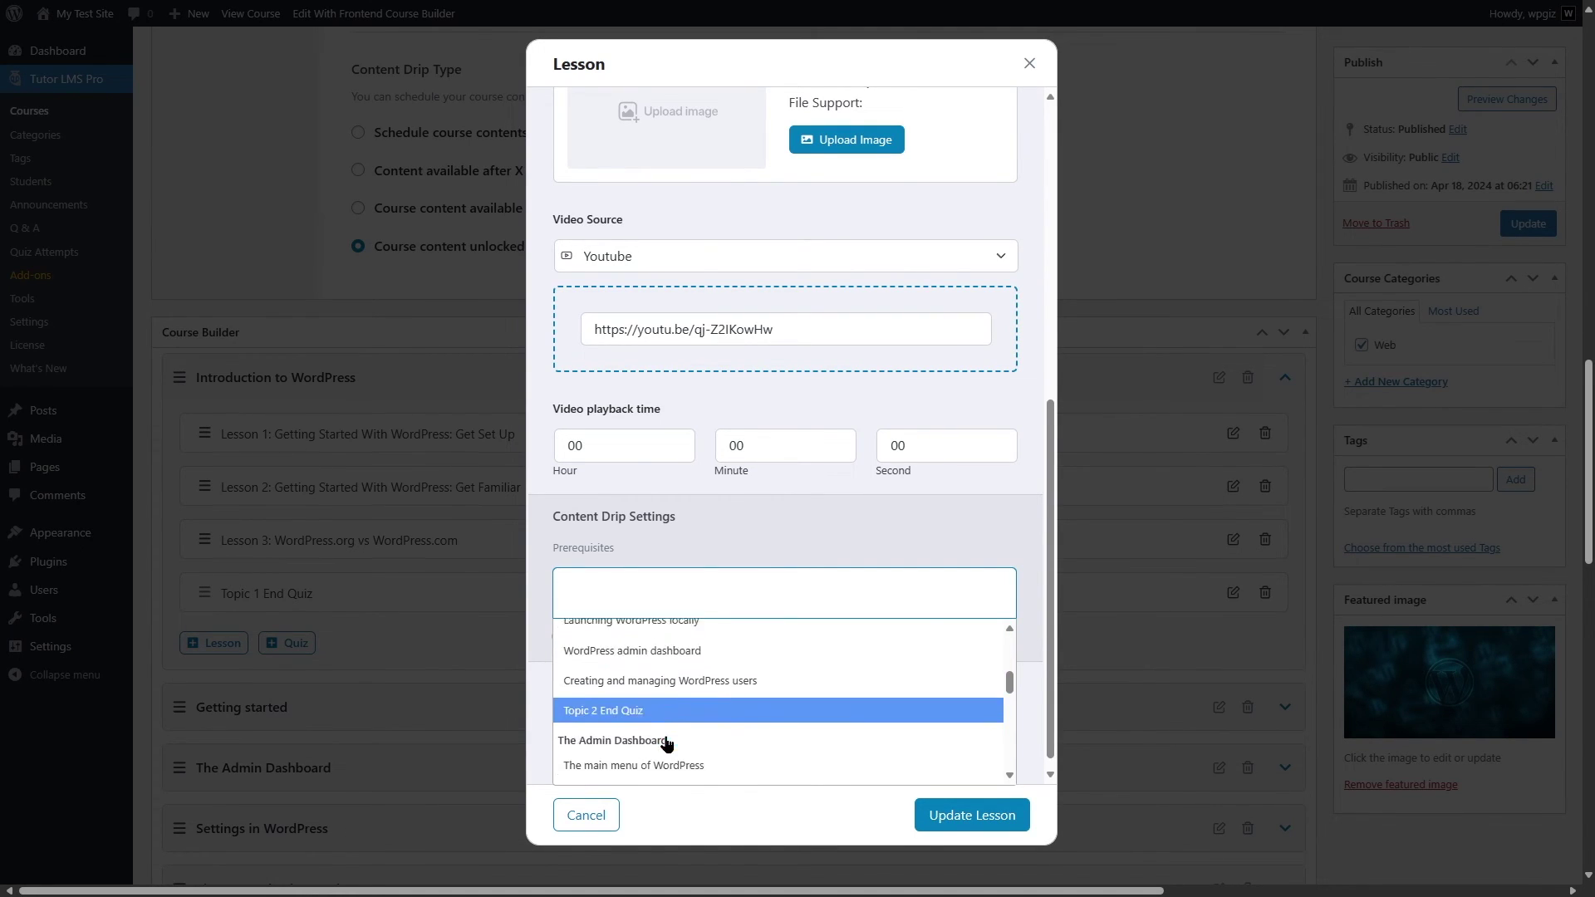
scroll(645, 682, "down", 4)
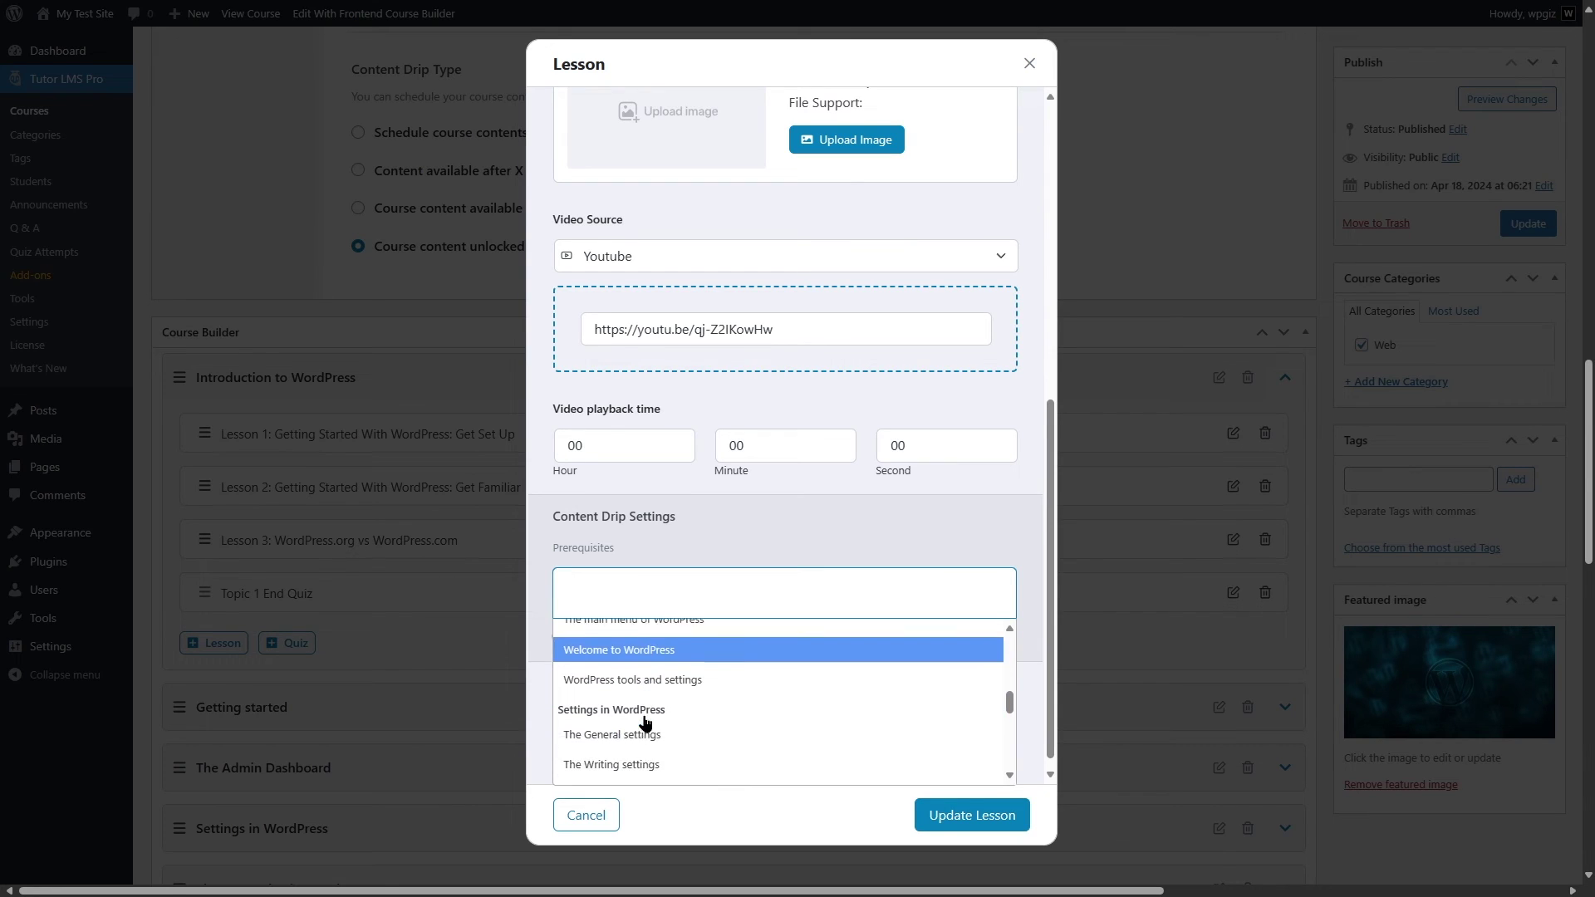
scroll(647, 712, "down", 5)
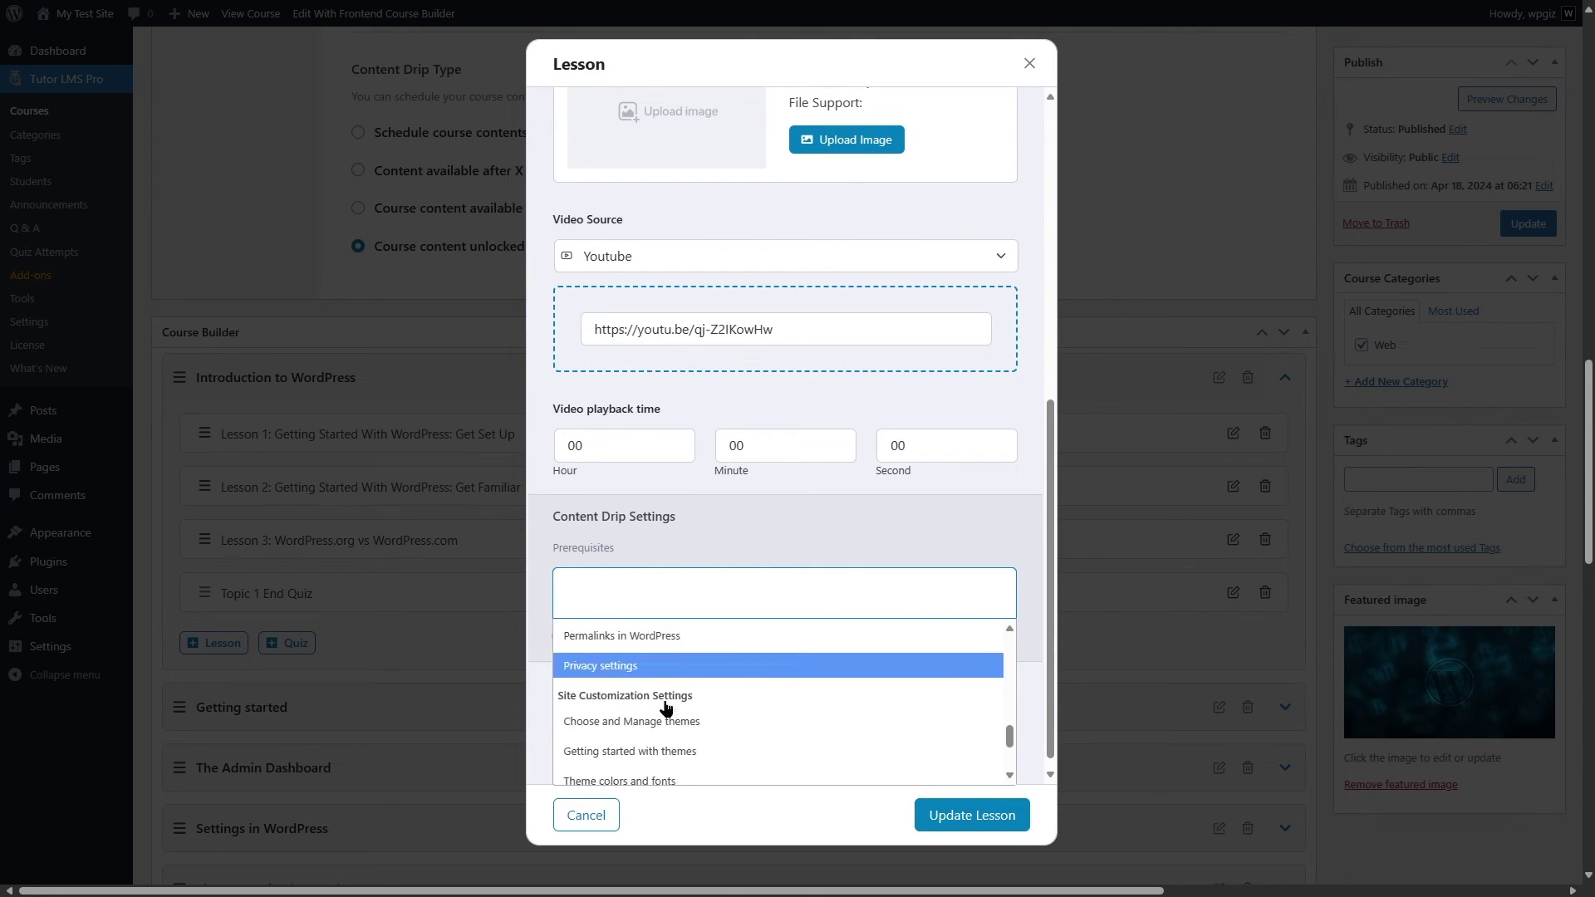
scroll(658, 714, "up", 12)
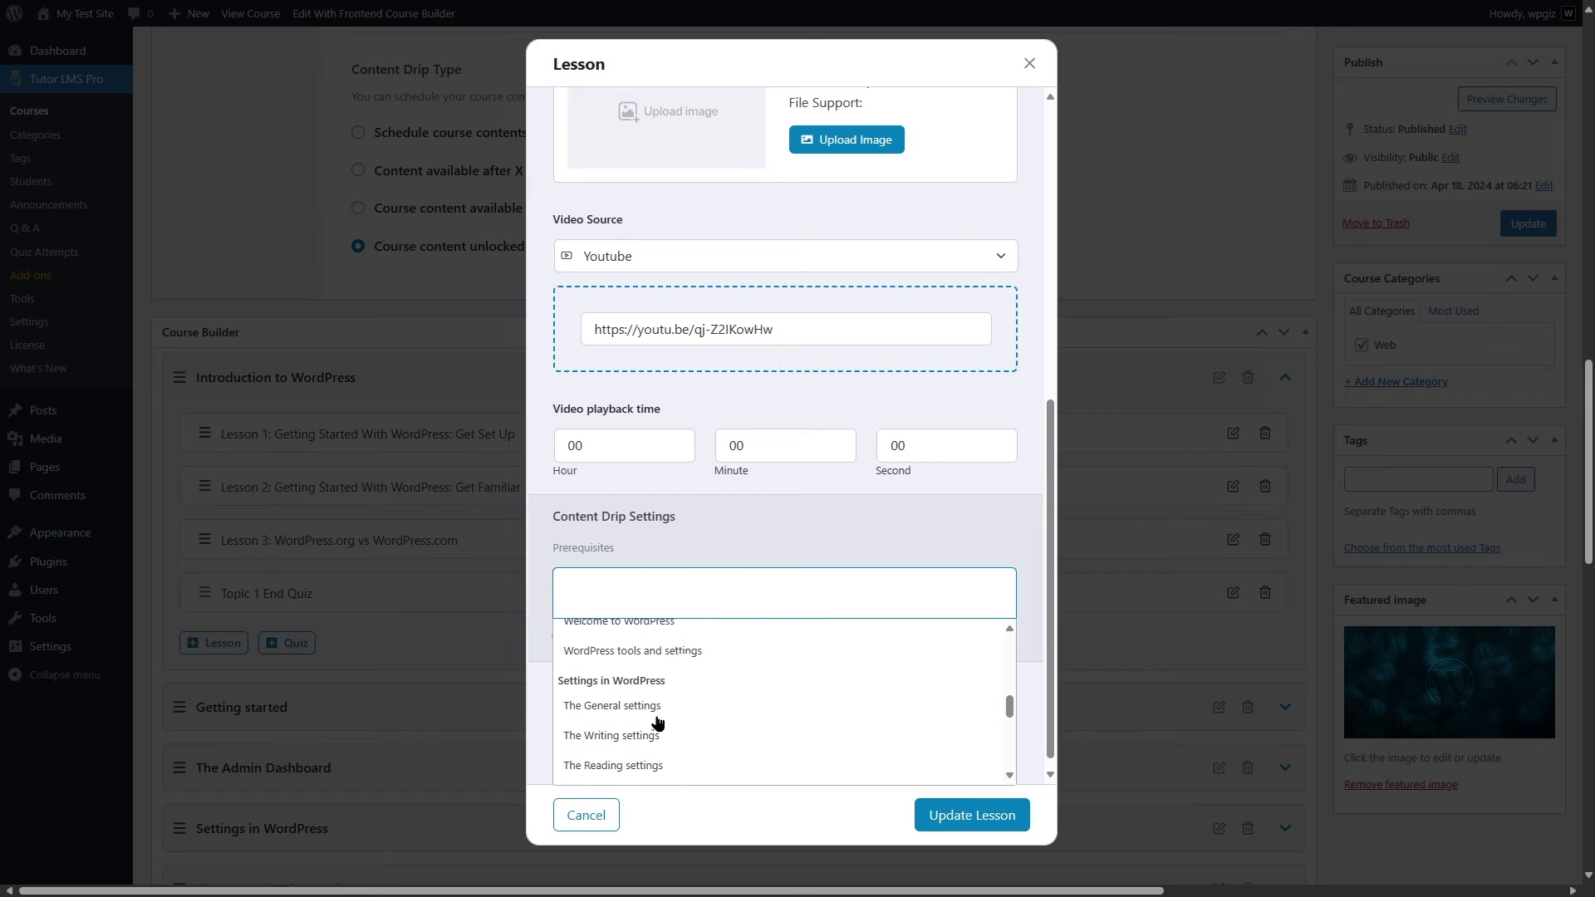
scroll(631, 708, "up", 2)
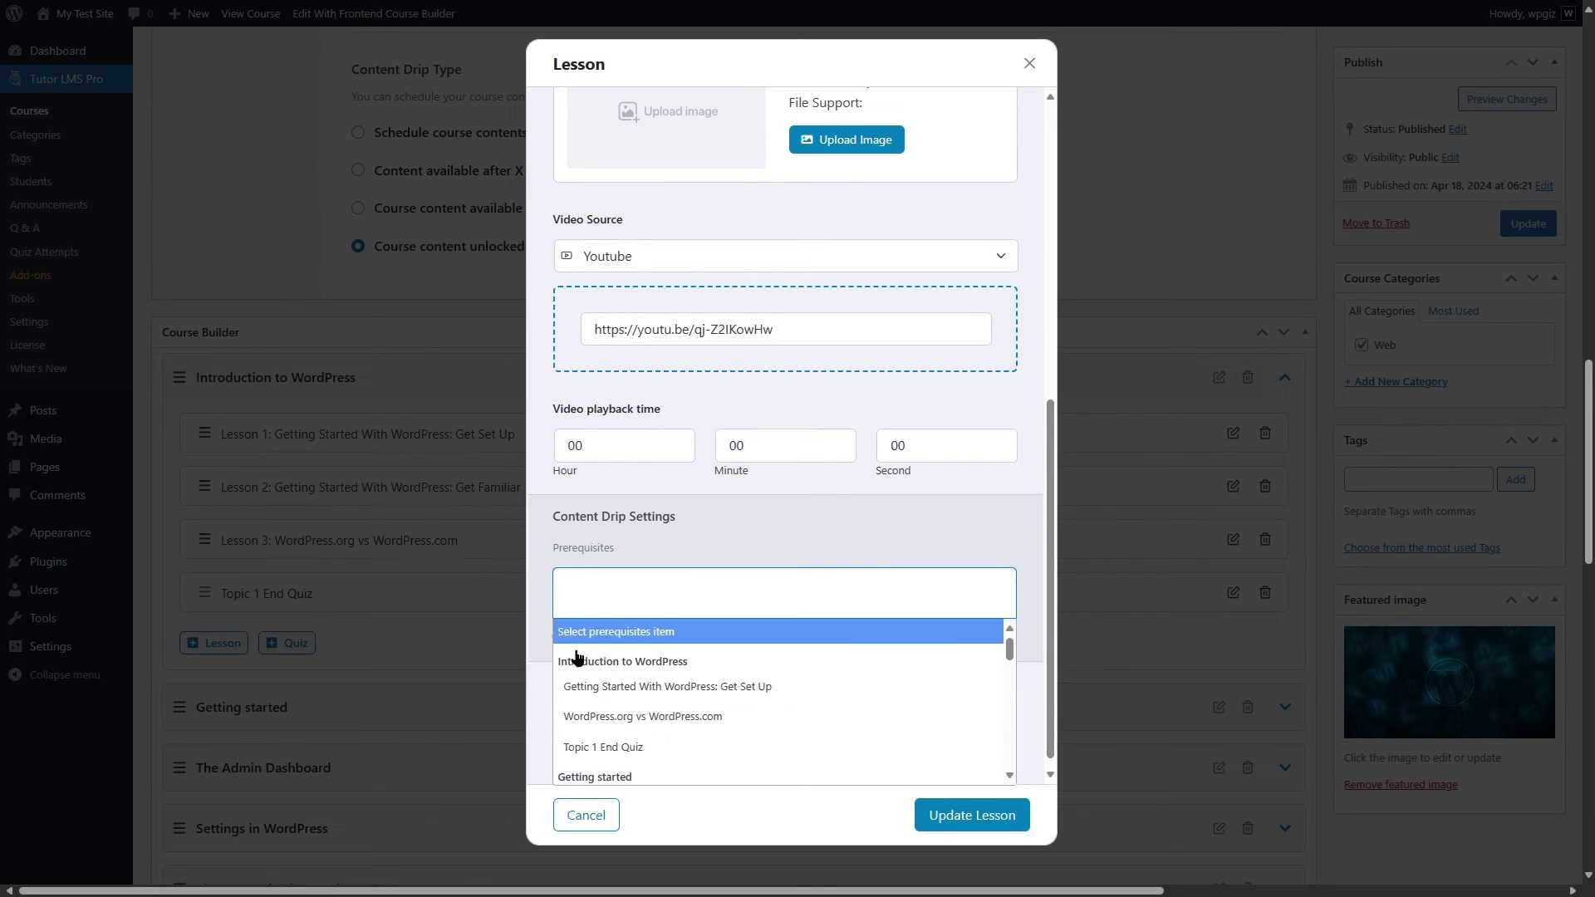
left_click(581, 681)
left_click(865, 650)
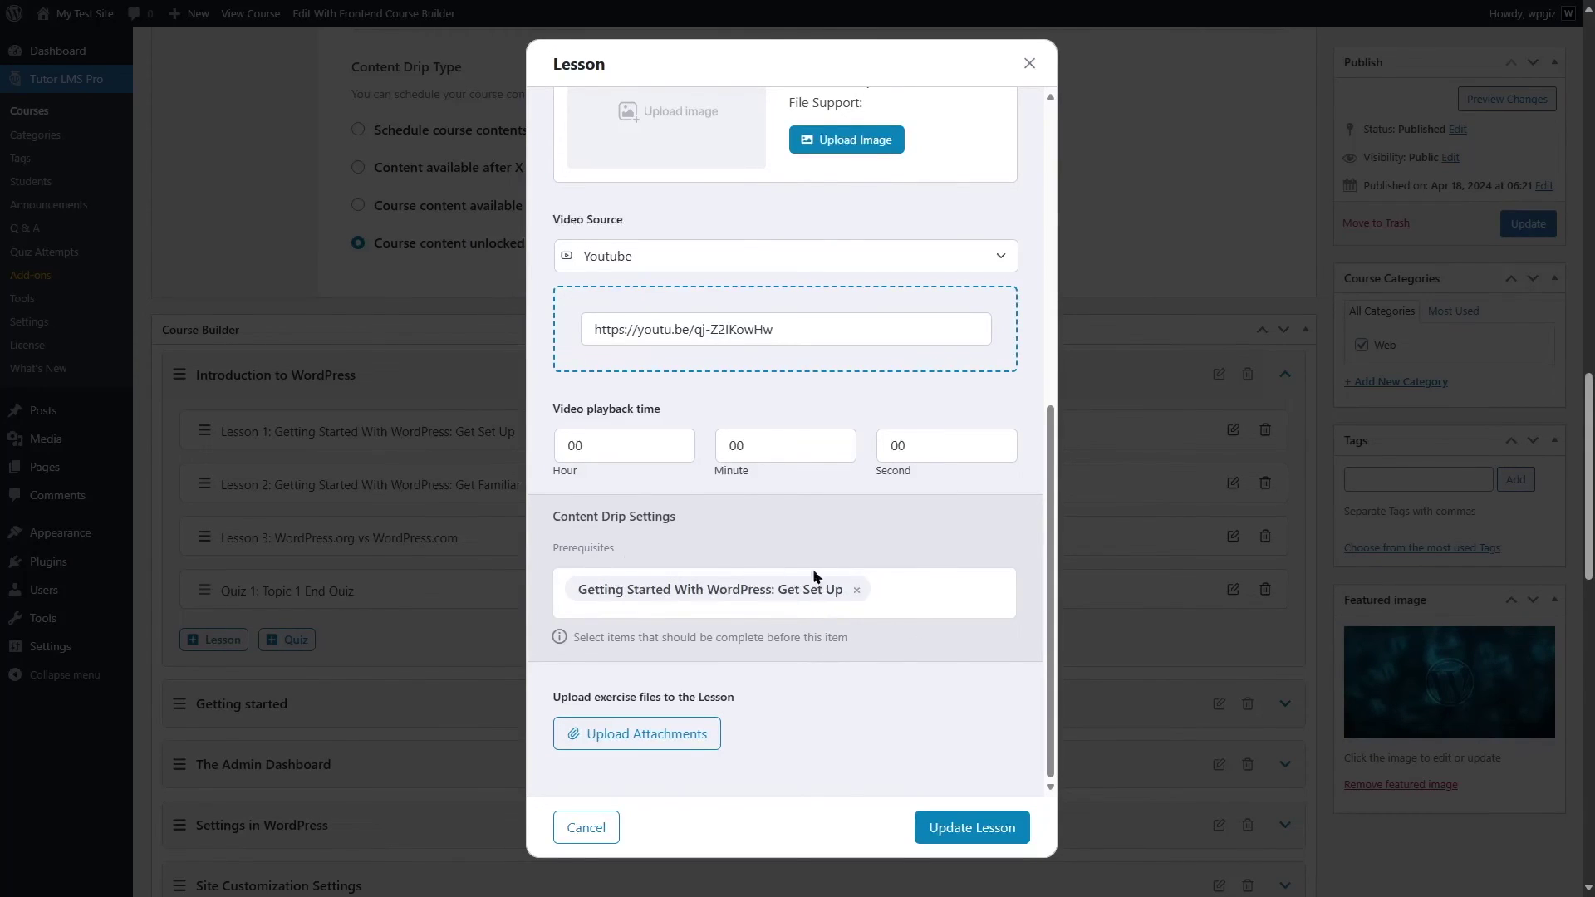
left_click(974, 835)
left_click(1521, 228)
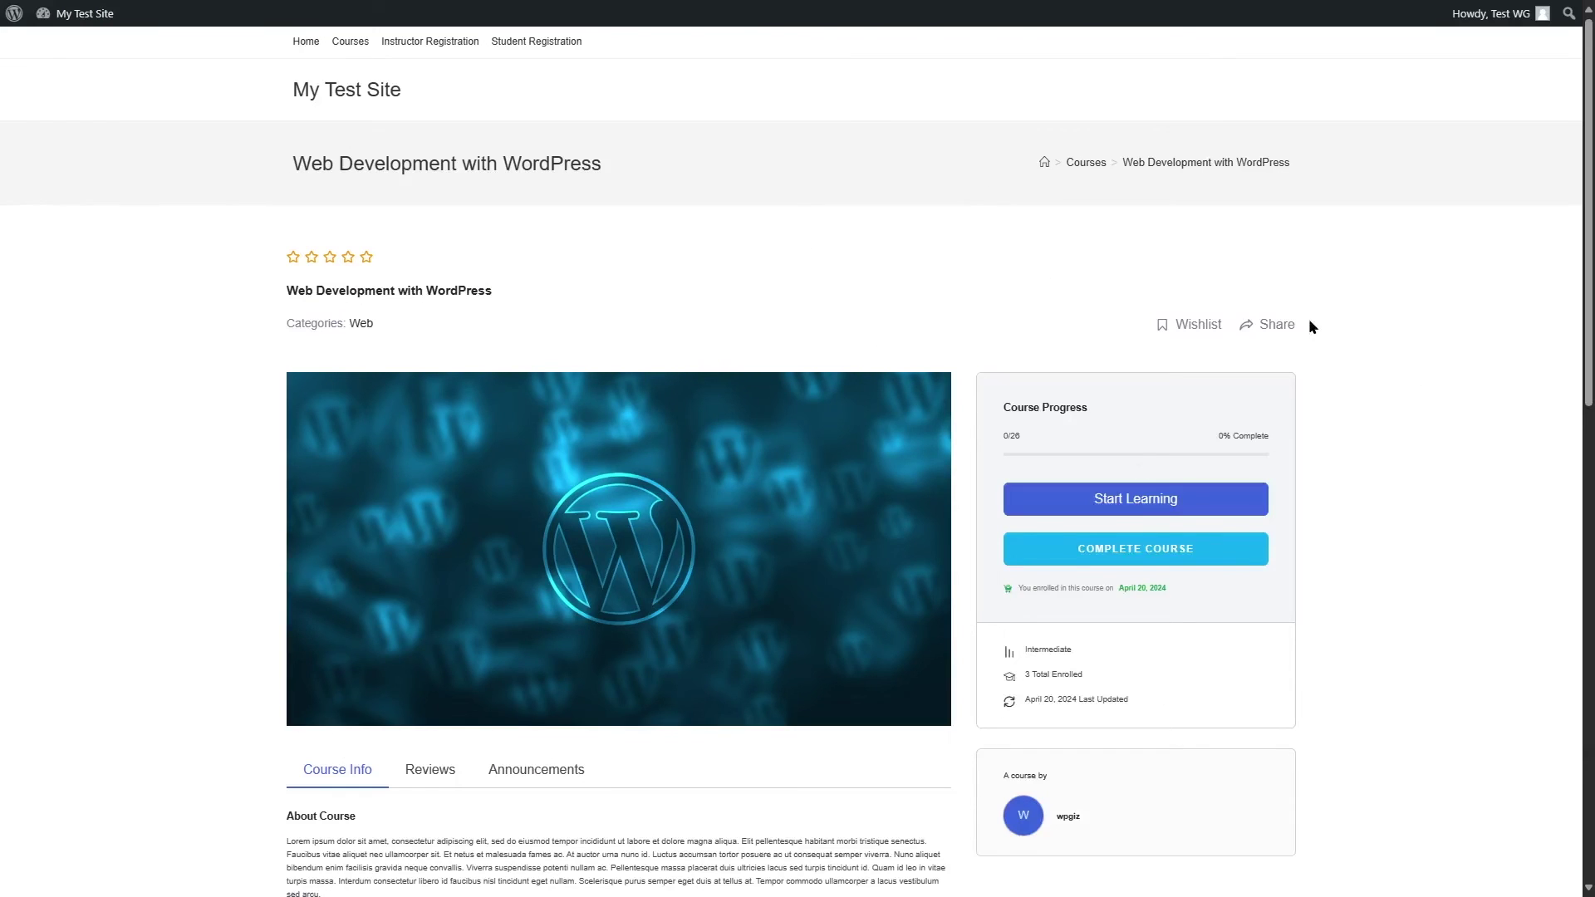
- Start the course as the student and check how the prerequisite affects the "Get Familiar" and "WordPress.org vs WordPress.com" lessons
left_click(1107, 498)
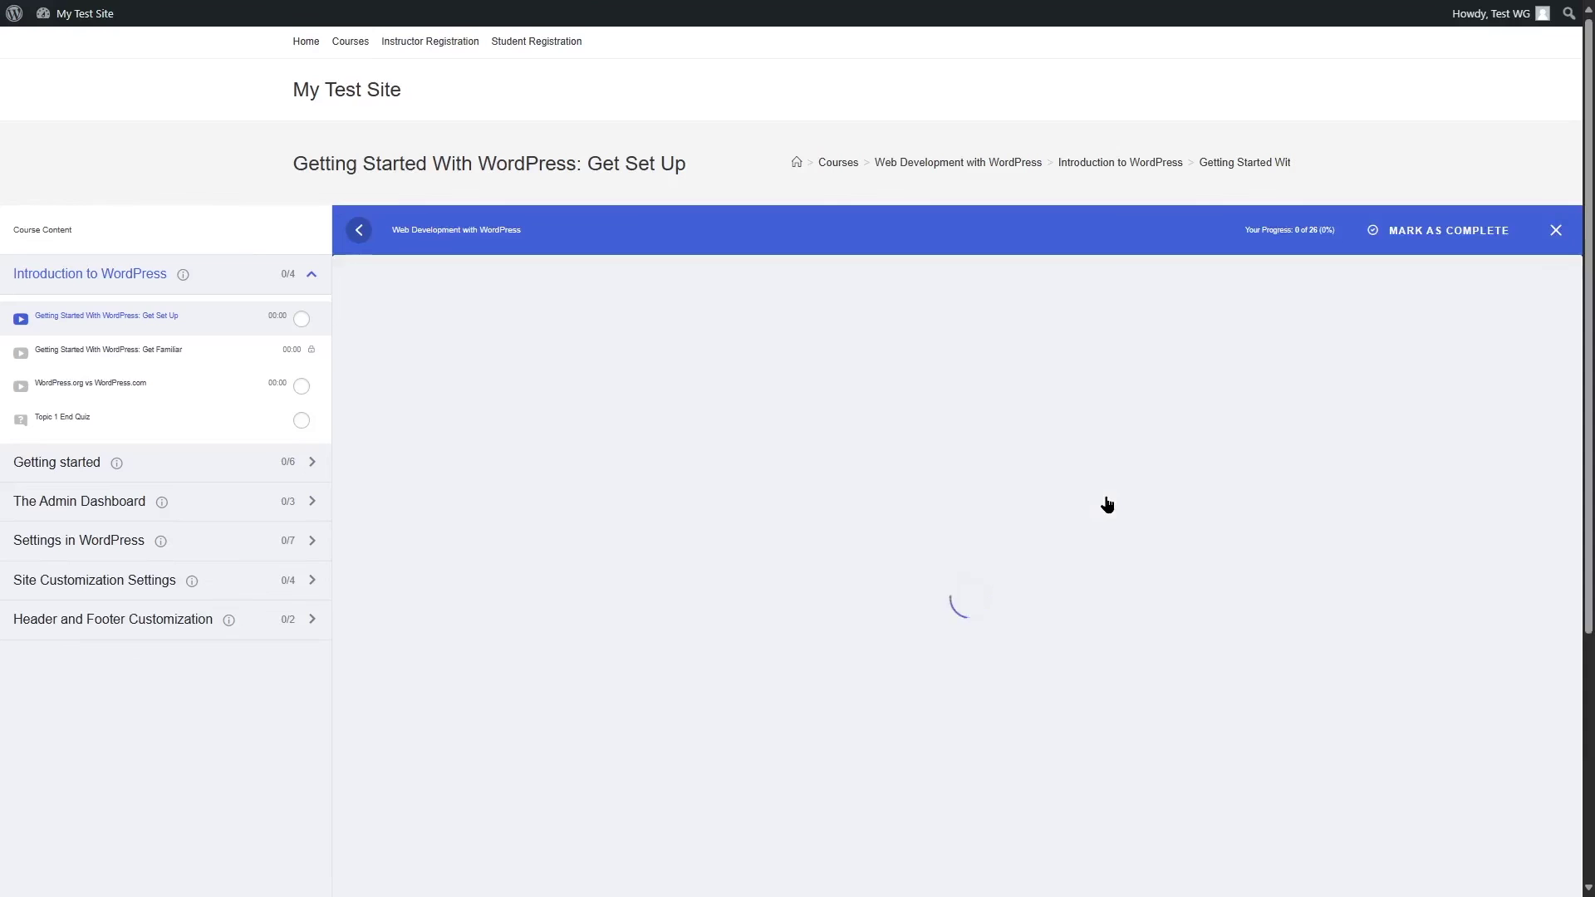
scroll(1097, 327, "down", 5)
scroll(841, 403, "up", 4)
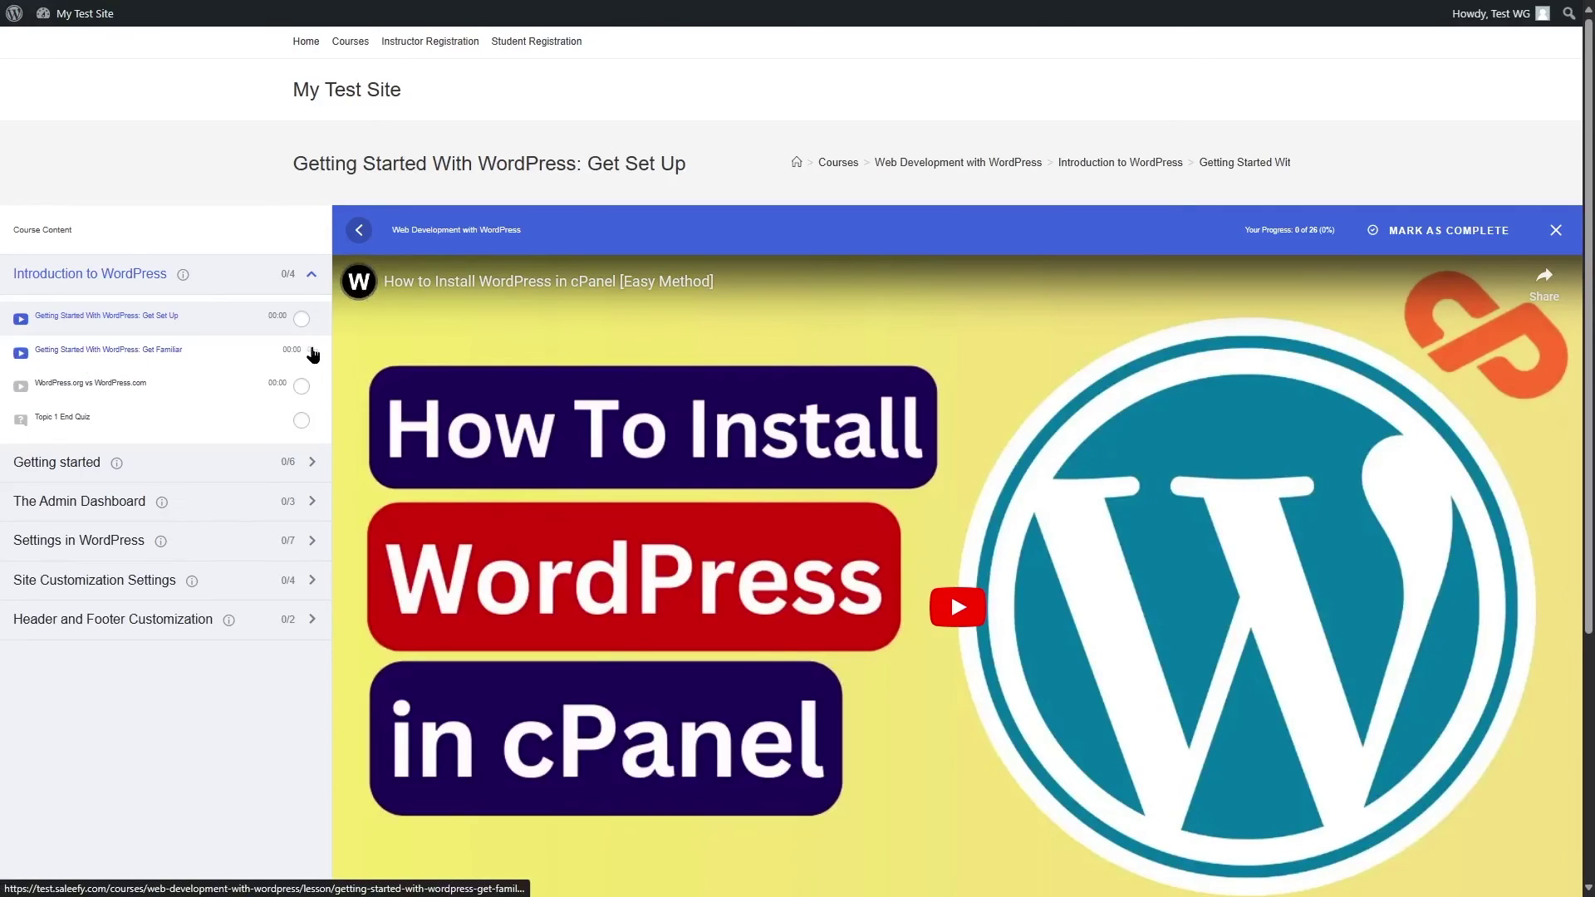
left_click(197, 357)
left_click(198, 357)
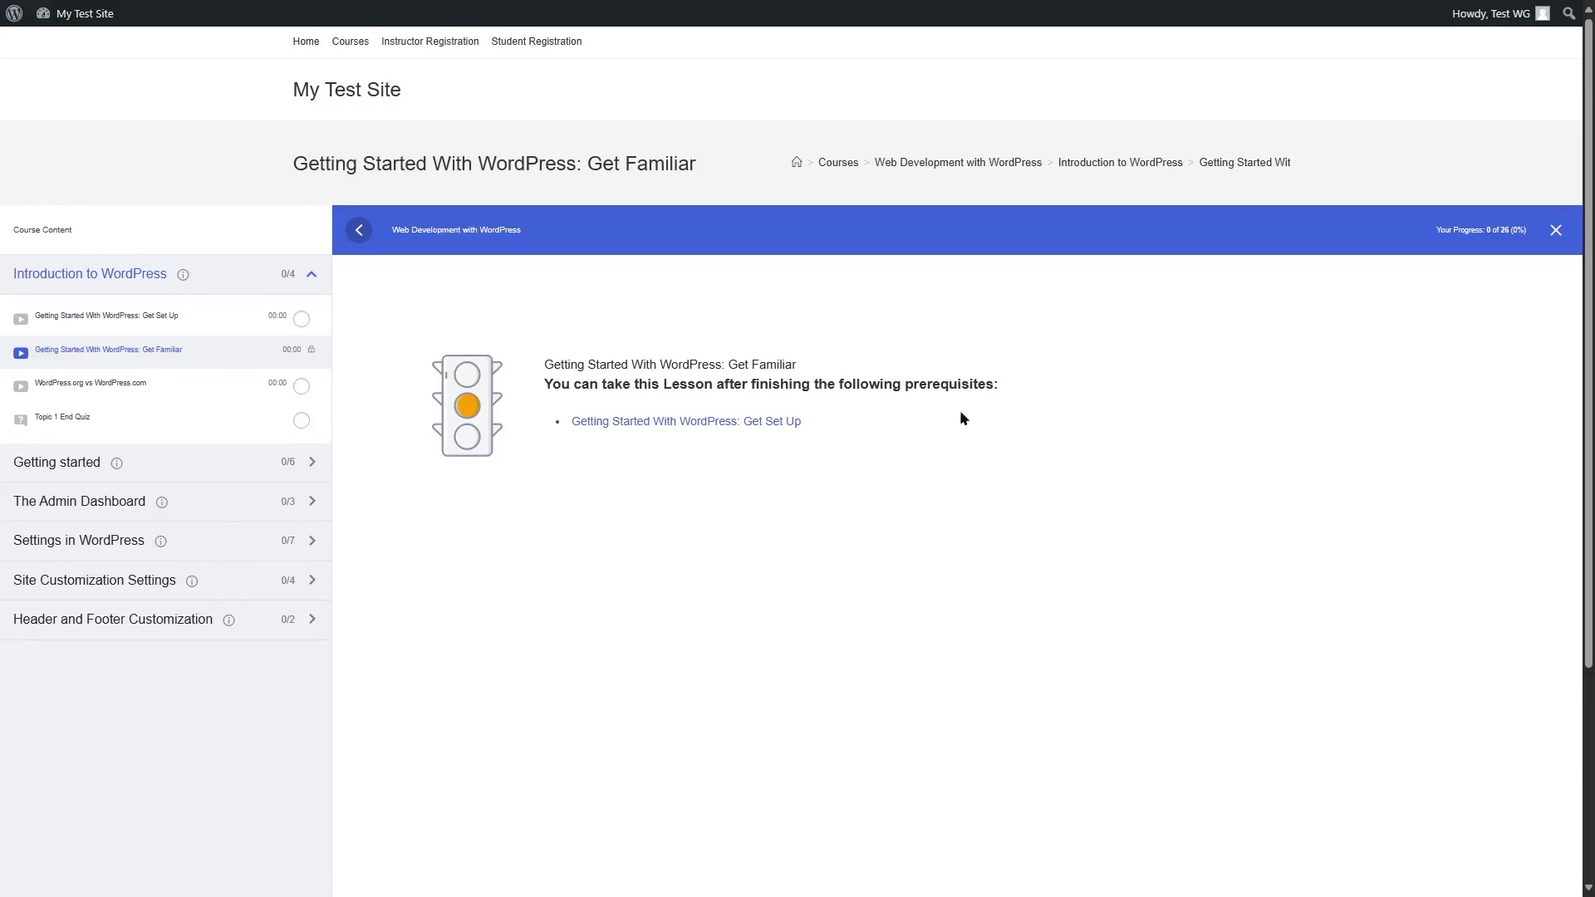
left_click(121, 387)
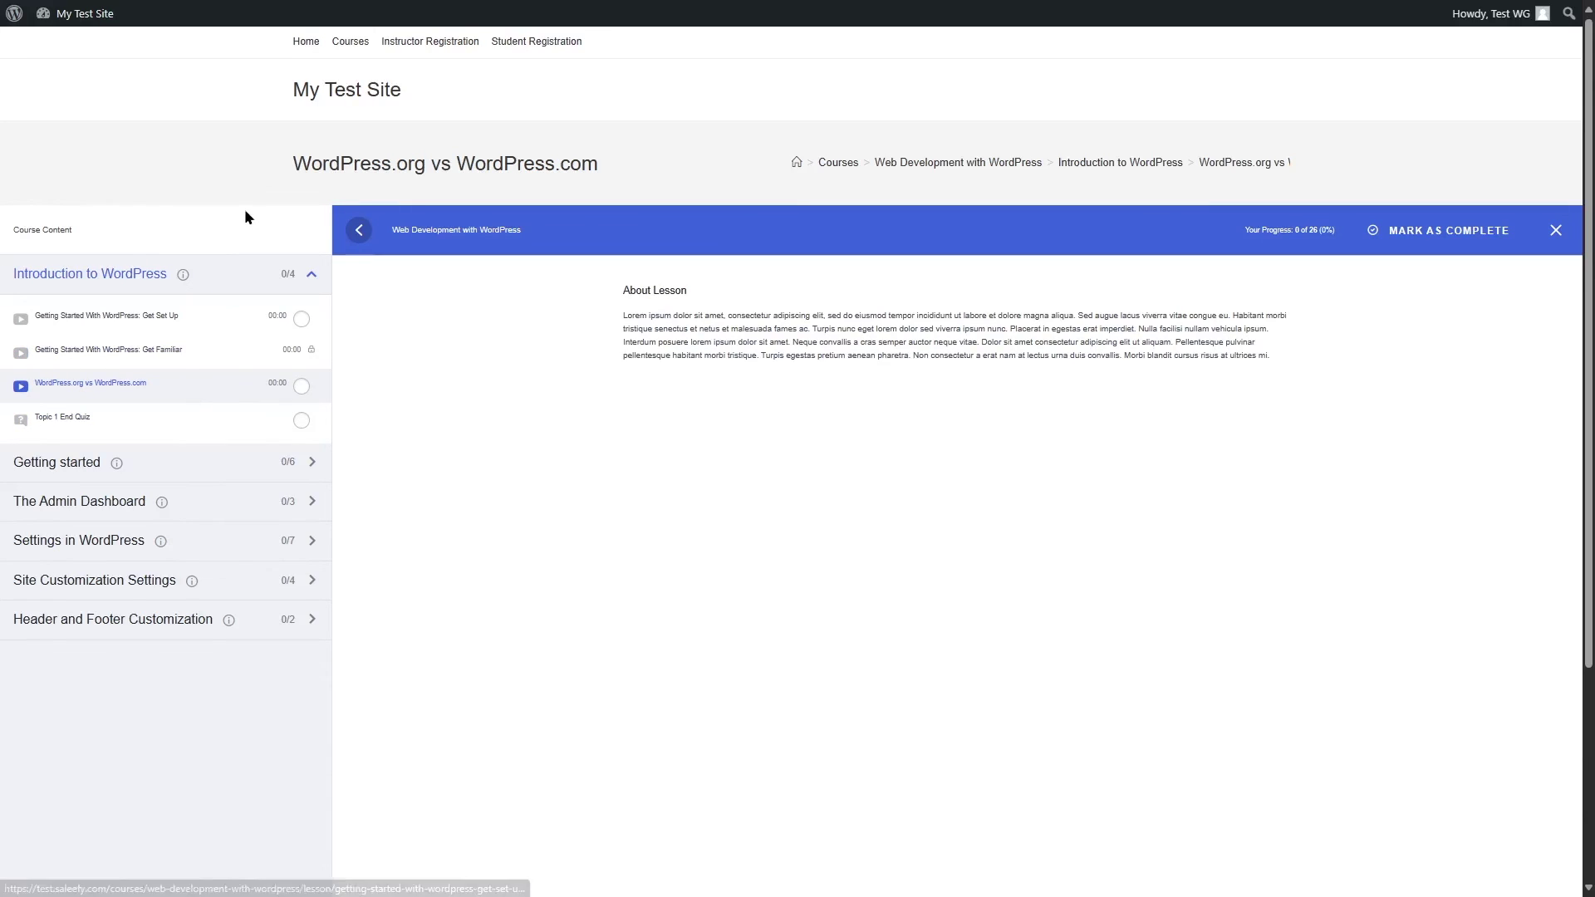
left_click(226, 353)
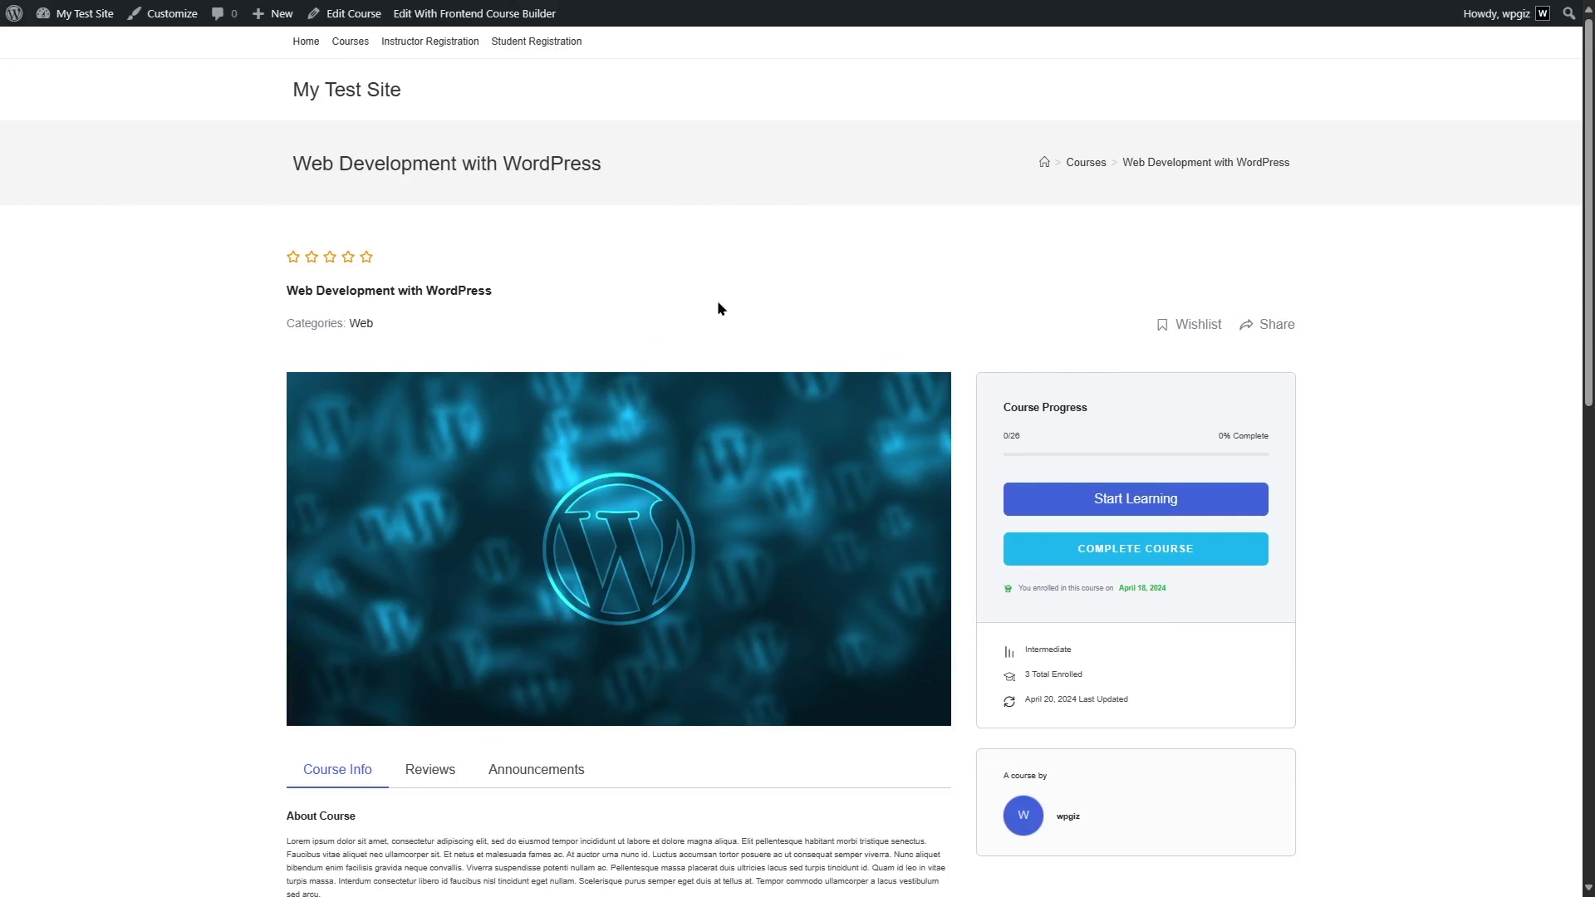
scroll(251, 302, "down", 6)
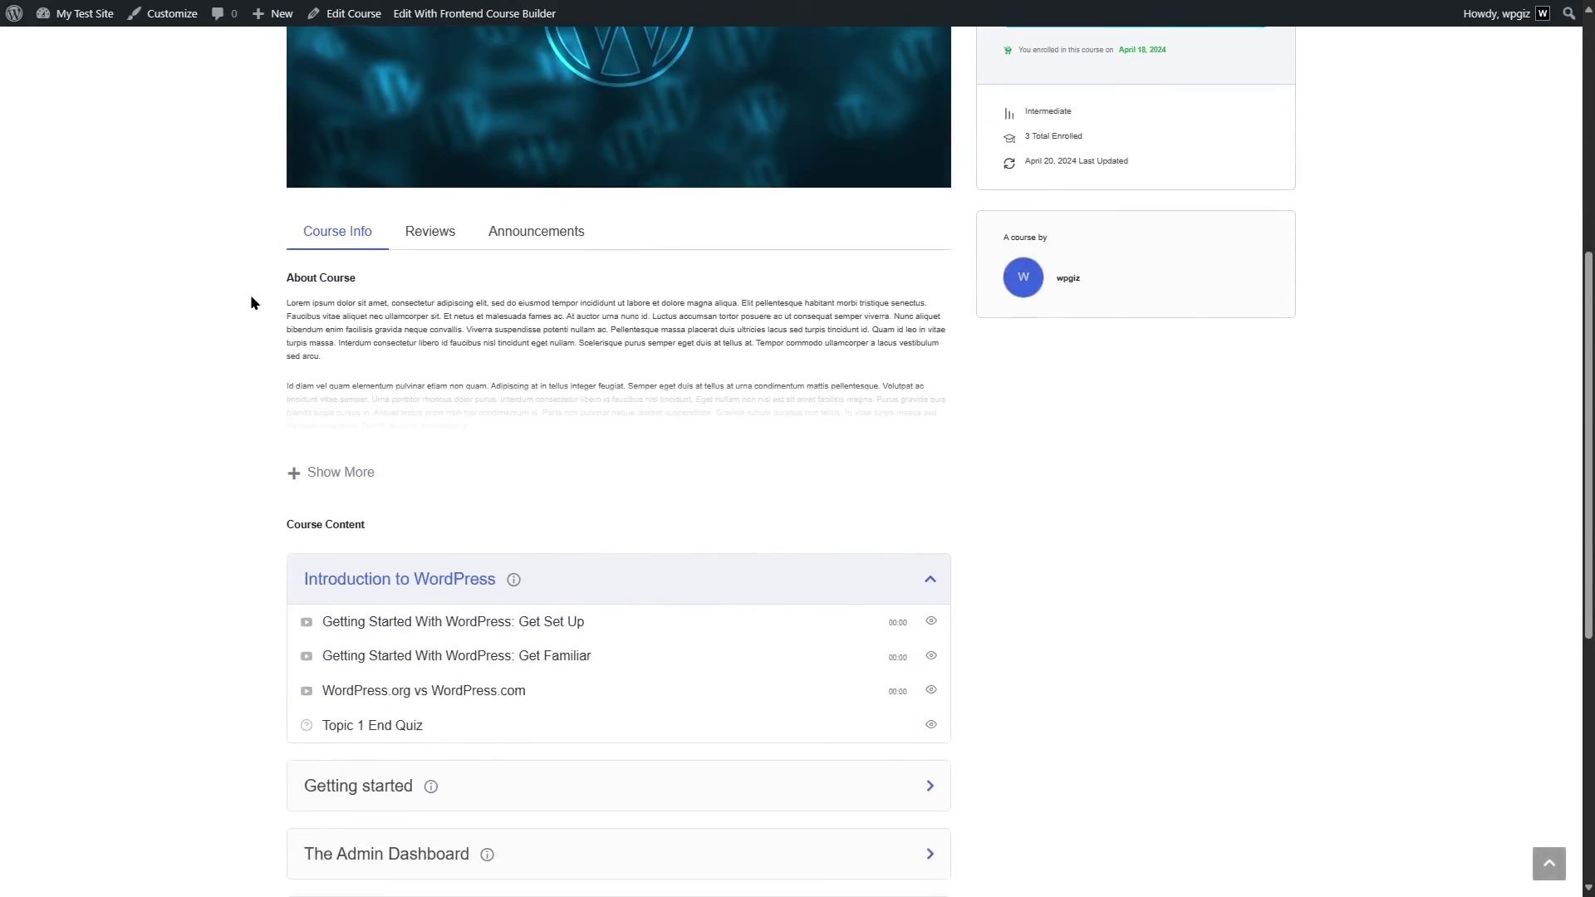
scroll(250, 298, "up", 6)
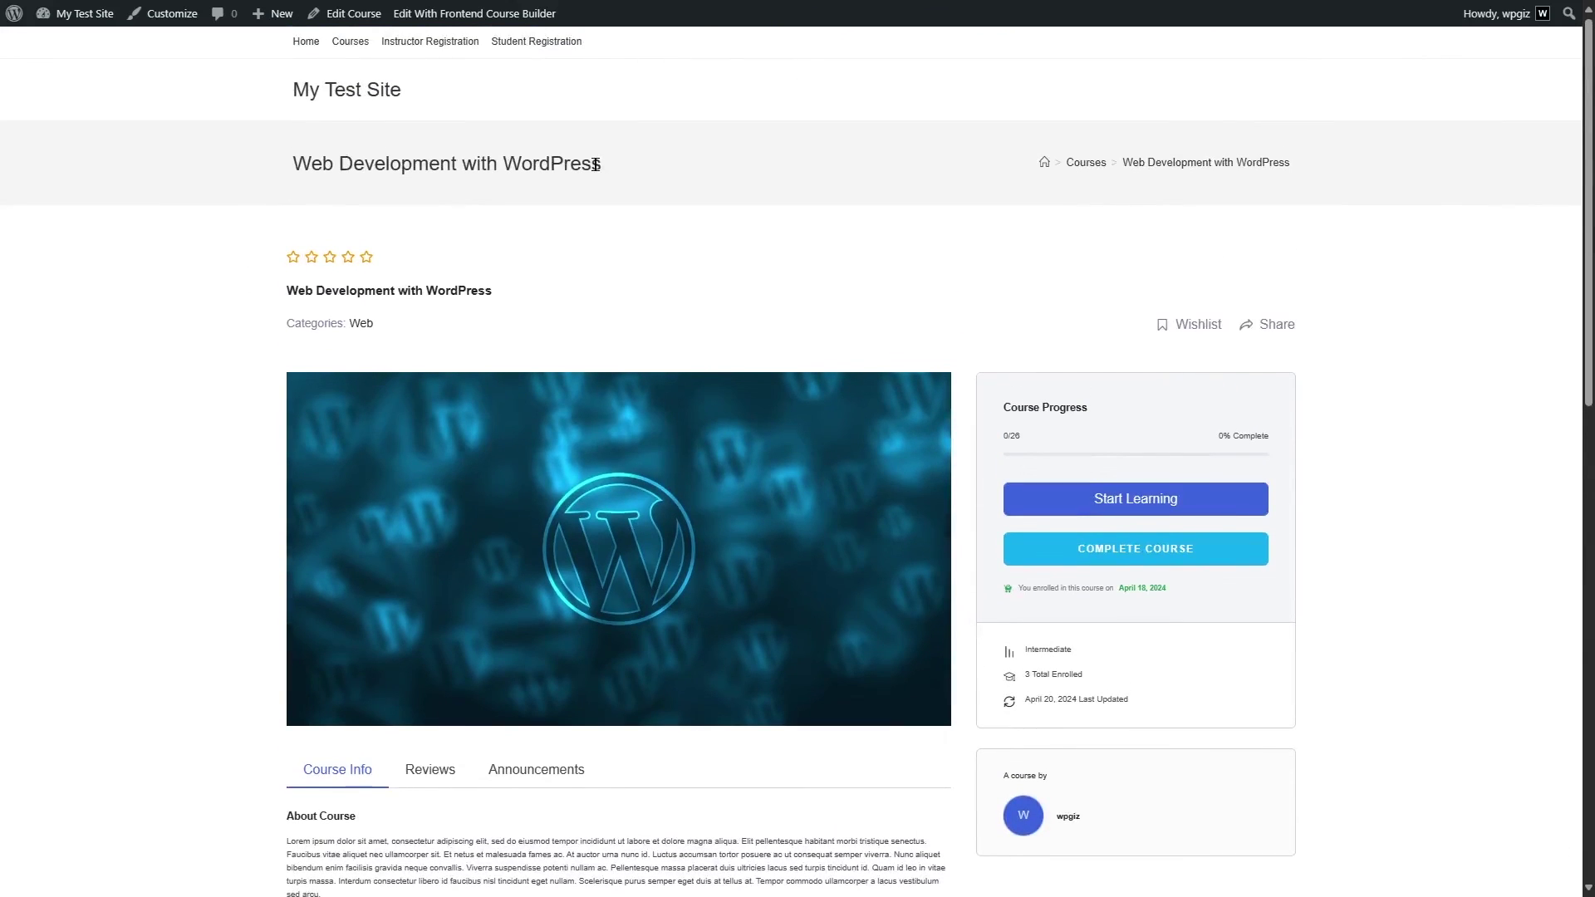